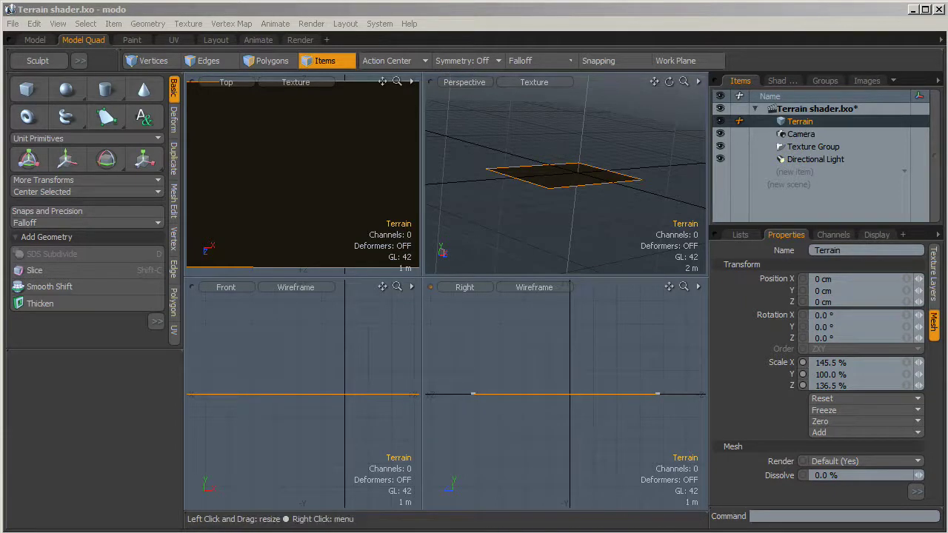
Collapse the Environment and Directional Light branches of the shader tree in the Material Editor
{"action": "left_click", "coordinate": [187, 24]}
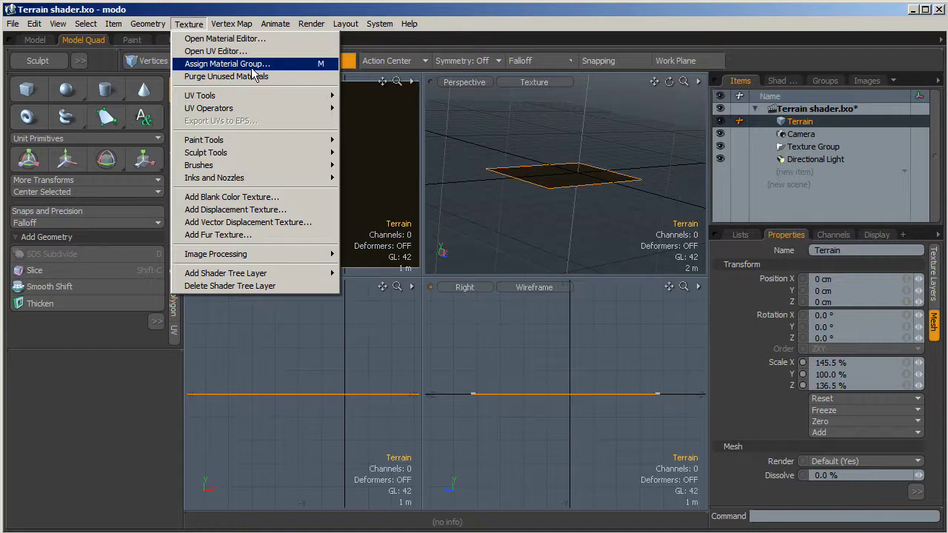
{"action": "left_click", "coordinate": [252, 38]}
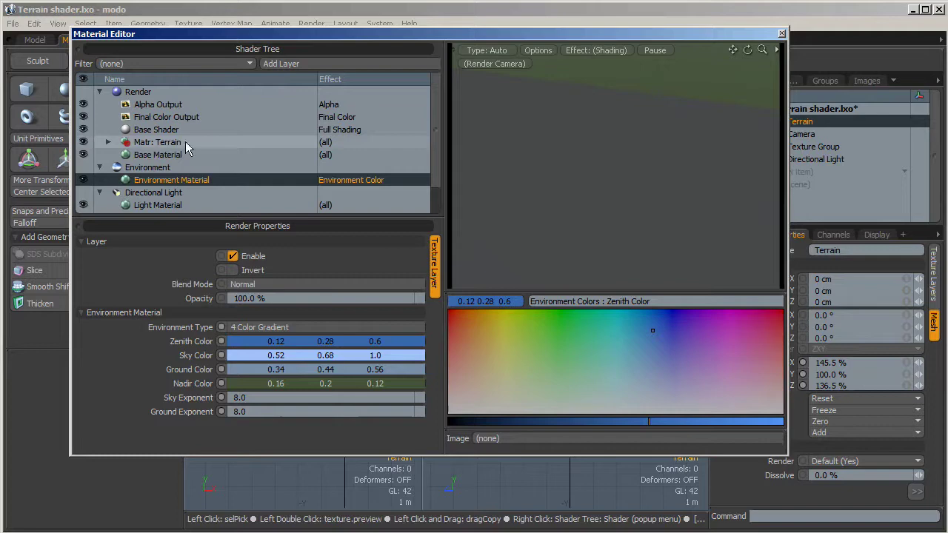
{"action": "left_click", "coordinate": [100, 167]}
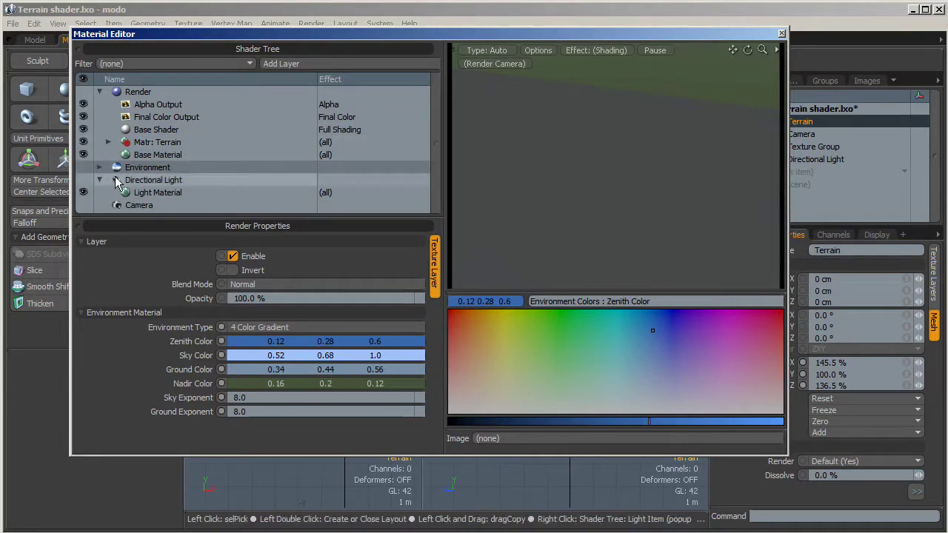
{"action": "left_click", "coordinate": [101, 180]}
{"action": "left_click", "coordinate": [782, 33]}
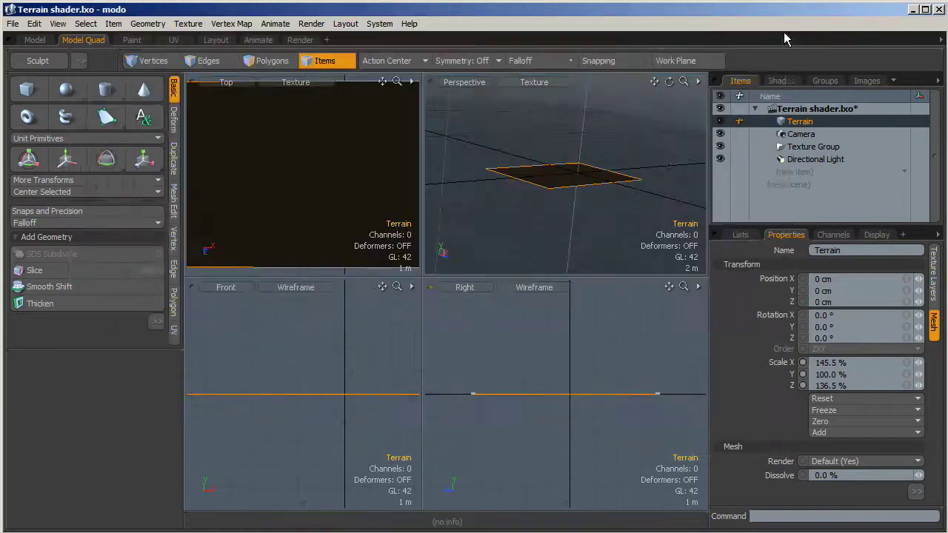
Add a new mesh item to the scene and rename it Sphere
{"action": "left_click", "coordinate": [823, 172]}
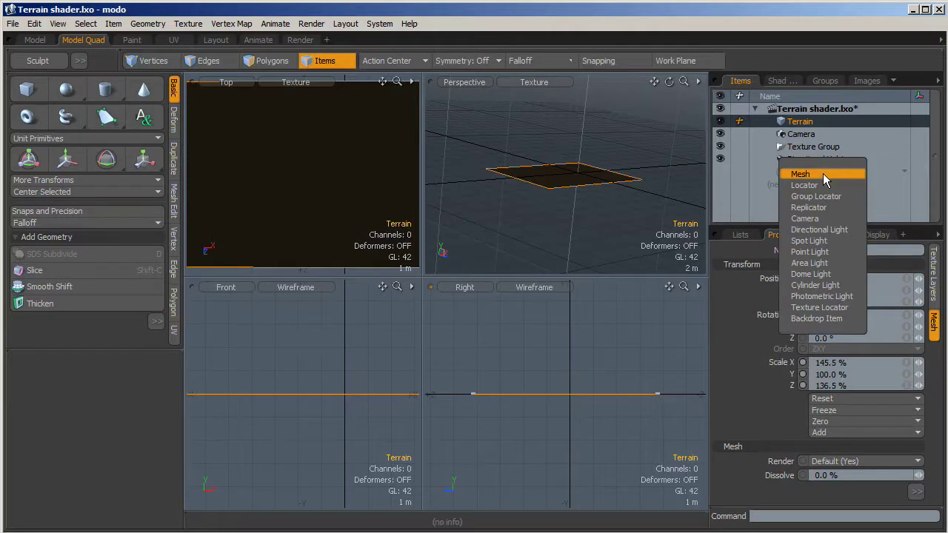
{"action": "left_click", "coordinate": [823, 174]}
{"action": "left_click", "coordinate": [800, 122]}
{"action": "left_click", "coordinate": [806, 137]}
{"action": "double_click", "coordinate": [807, 139]}
{"action": "type", "text": "S"}
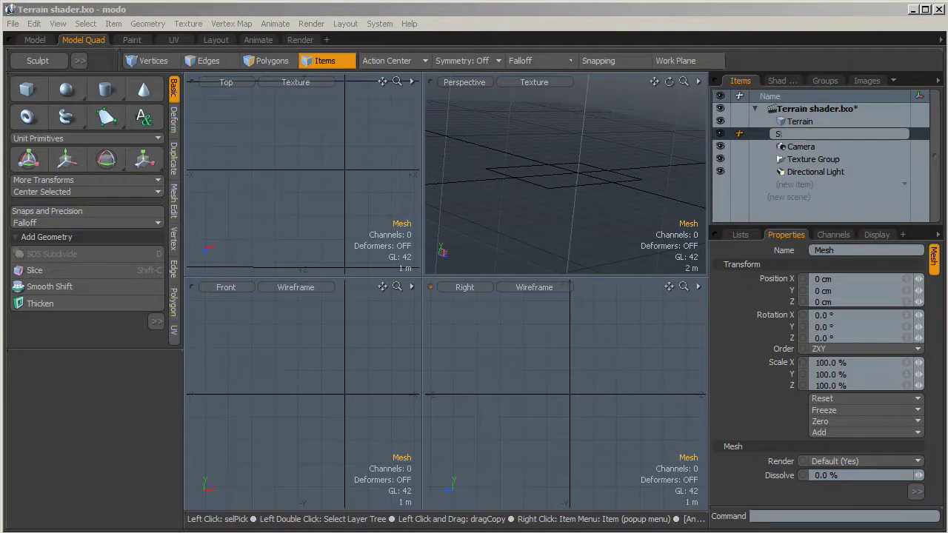
{"action": "type", "text": "ophere"}
{"action": "key", "text": "Return"}
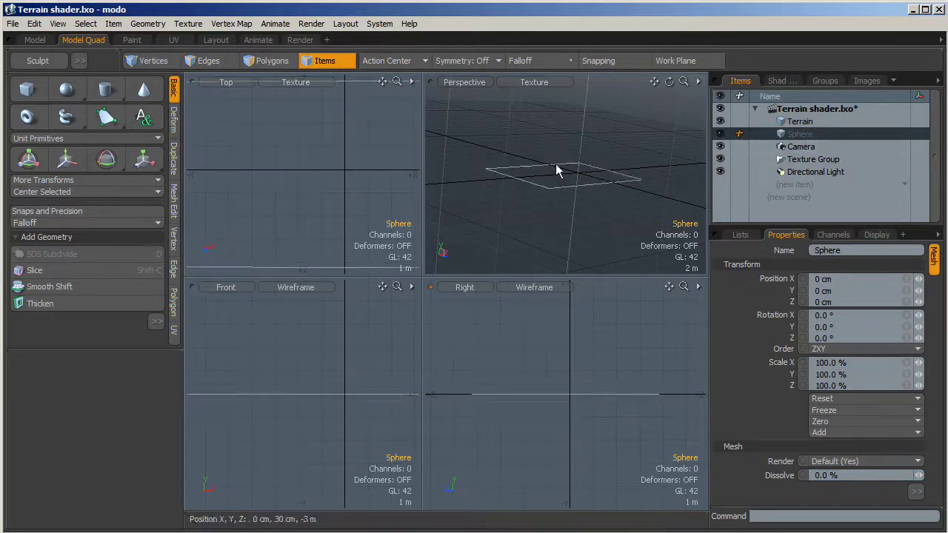
Draw a globe-mode sphere over the terrain with radii of about 2.3 m in X, 2.25 m in Y and 2.1 m in Z
{"action": "left_click", "coordinate": [66, 88]}
{"action": "left_click_drag", "start_coordinate": [554, 170], "coordinate": [513, 172]}
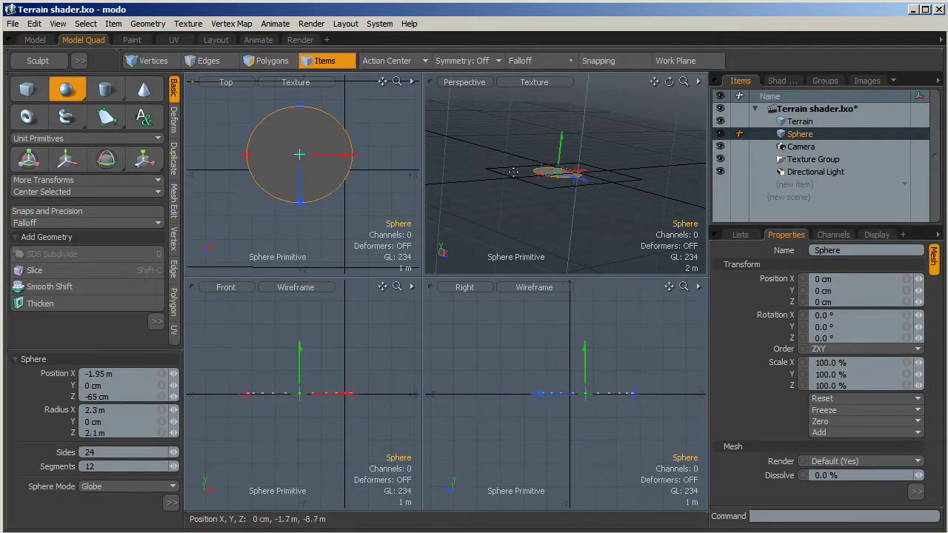
{"action": "mouse_move", "coordinate": [561, 141]}
{"action": "left_mouse_down"}
{"action": "mouse_move", "coordinate": [561, 118]}
{"action": "mouse_move", "coordinate": [561, 137]}
{"action": "left_mouse_up"}
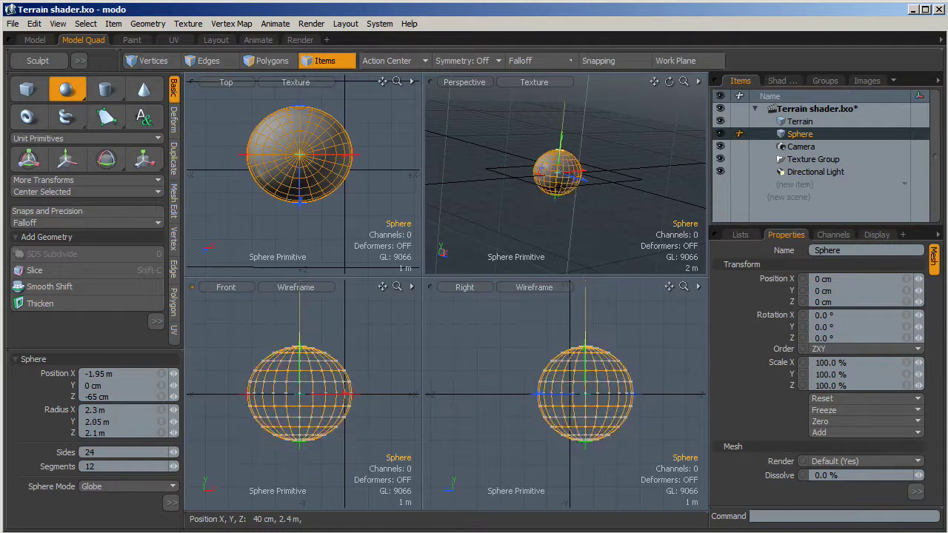
{"action": "left_click_drag", "start_coordinate": [300, 345], "coordinate": [300, 340]}
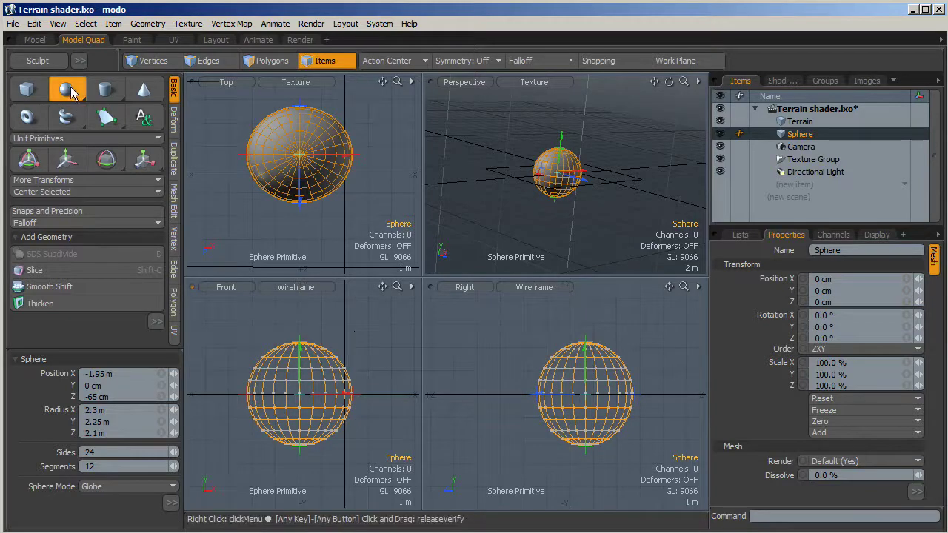
Move the Sphere item straight up to a Y position of 2.2 m so it rests on the terrain
{"action": "left_click", "coordinate": [66, 160]}
{"action": "left_click_drag", "start_coordinate": [345, 317], "coordinate": [346, 265]}
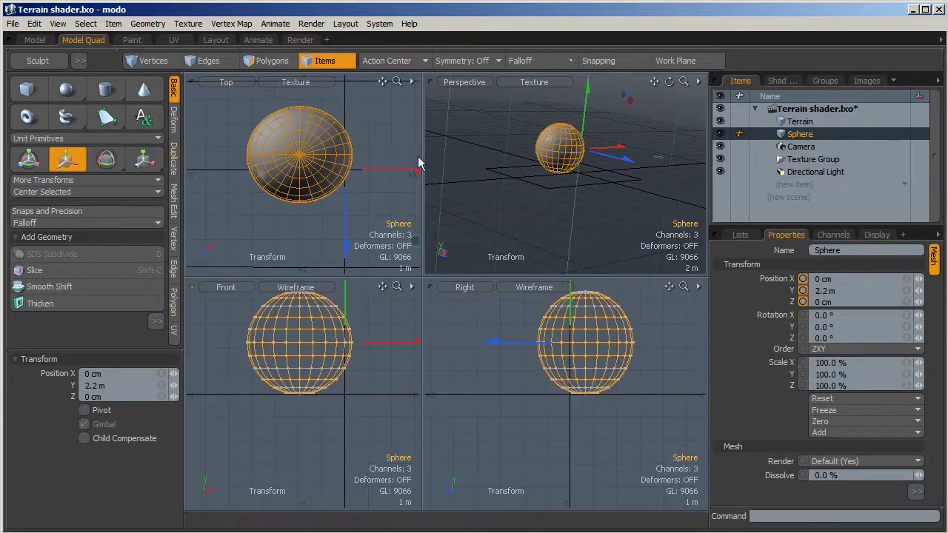
{"action": "left_click", "coordinate": [68, 160]}
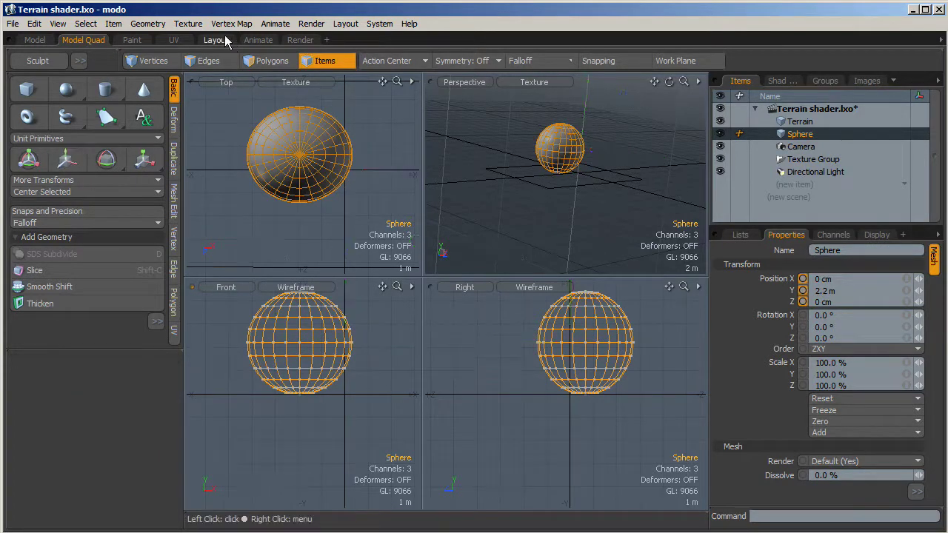
Switch to the Render layout and examine the global illumination settings and the directional light's properties
{"action": "left_click", "coordinate": [300, 40]}
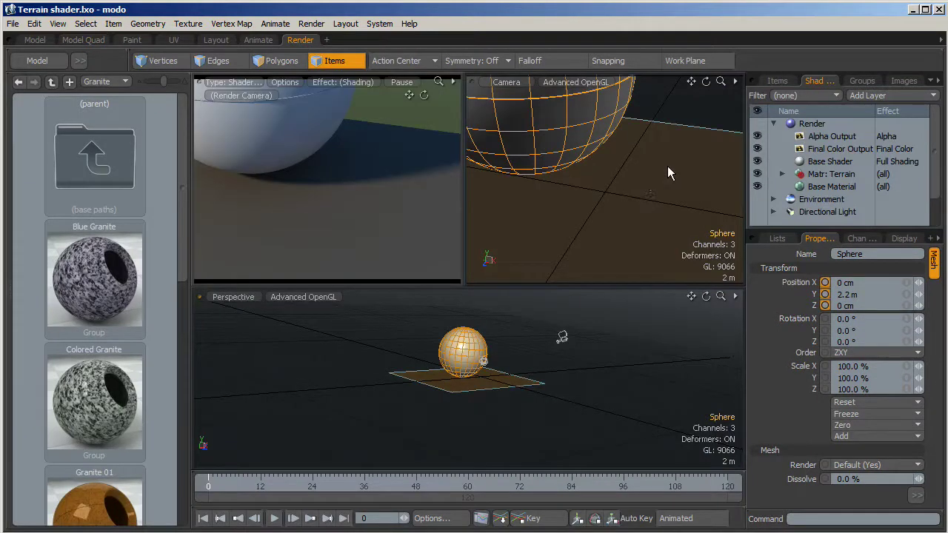
{"action": "left_click", "coordinate": [812, 124]}
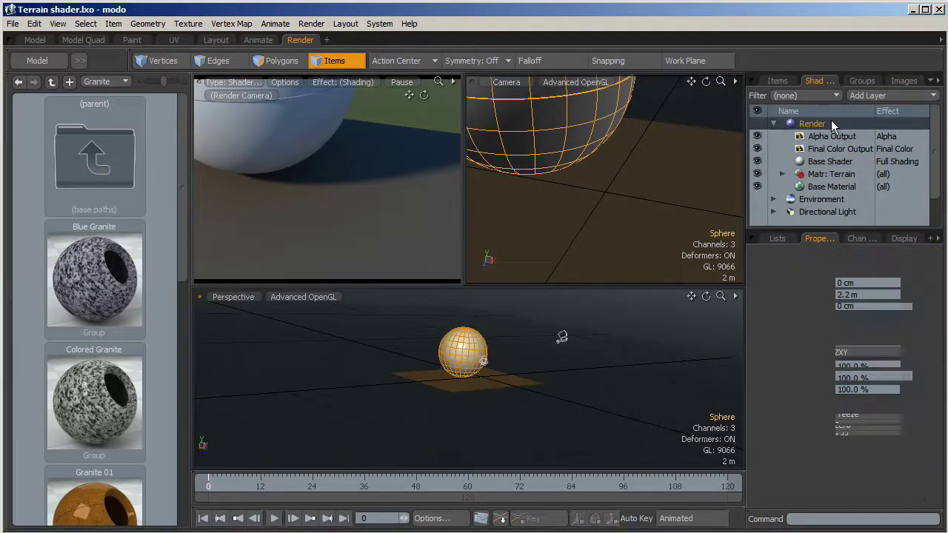
{"action": "left_click", "coordinate": [936, 357]}
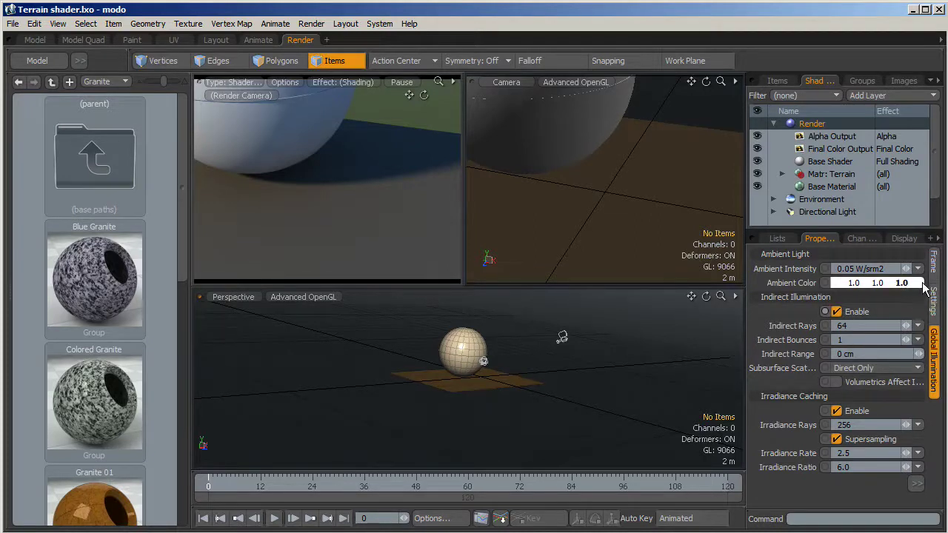
{"action": "left_click", "coordinate": [823, 214]}
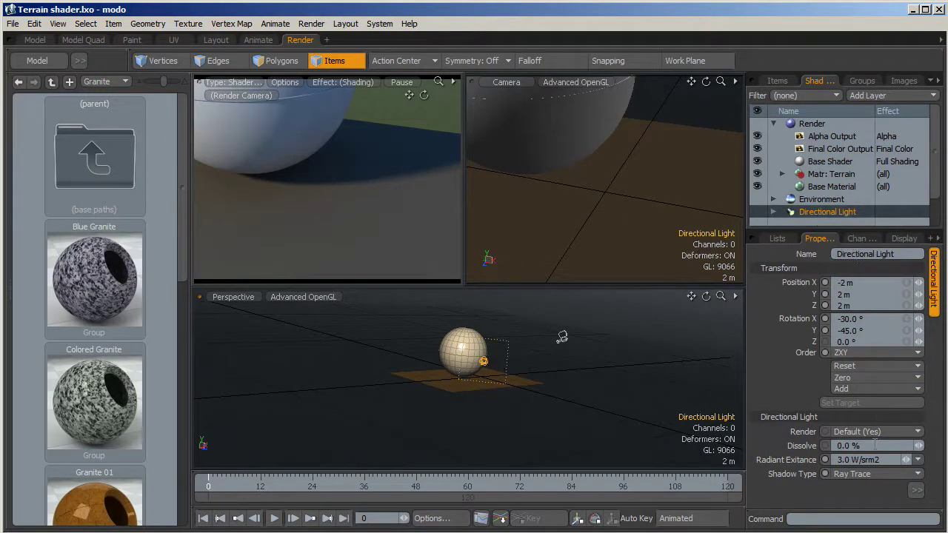
{"action": "left_click", "coordinate": [761, 270]}
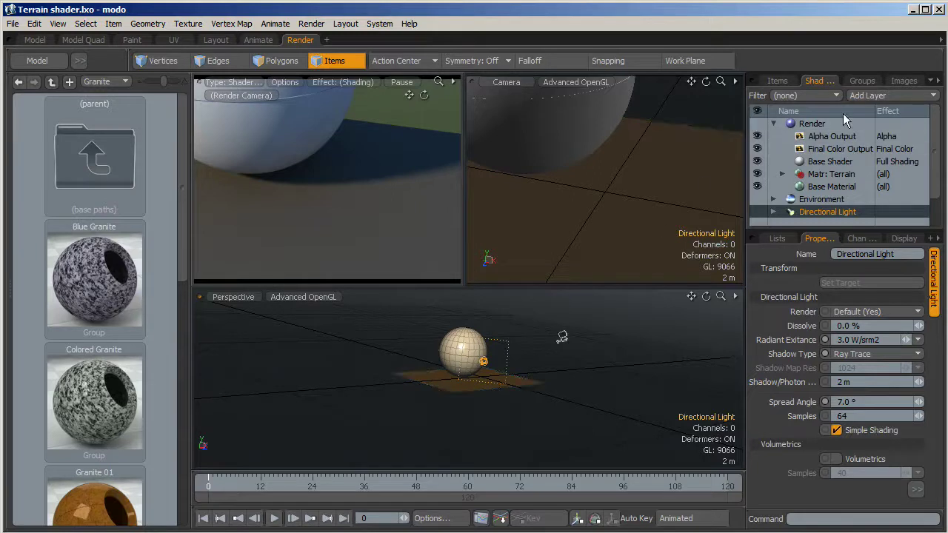
{"action": "left_click", "coordinate": [777, 83]}
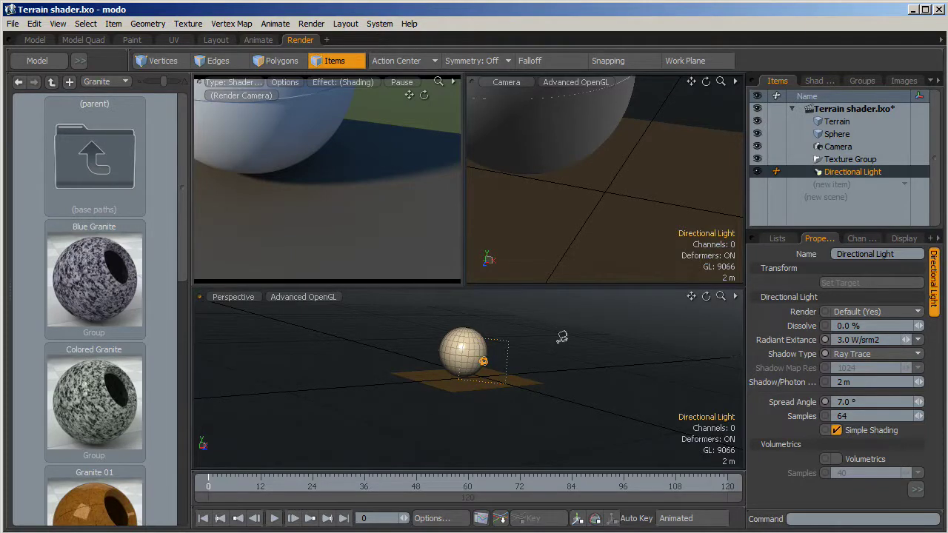
In the Material Editor, set the Terrain group's material to a specular amount of 4.5% and a roughness of 75%
{"action": "left_click", "coordinate": [189, 24]}
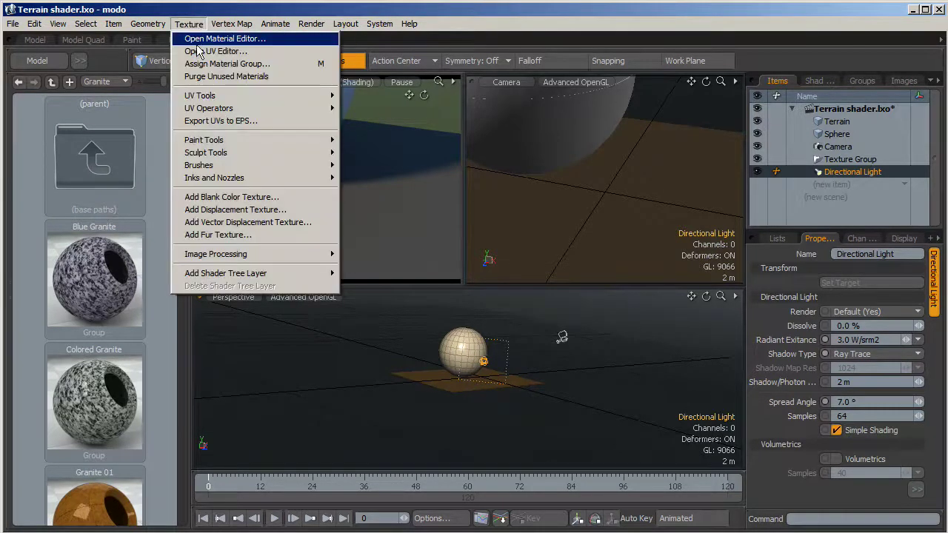
{"action": "left_click", "coordinate": [201, 39]}
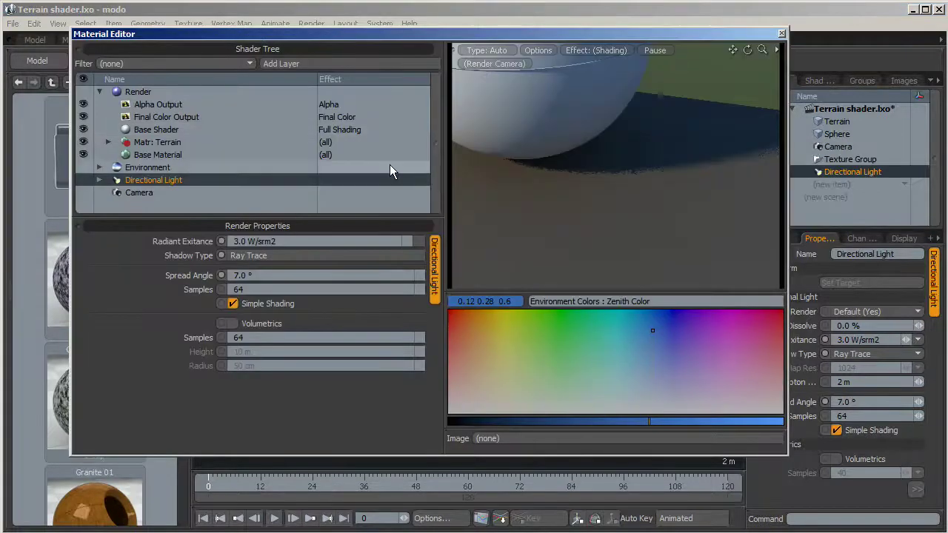
{"action": "left_click", "coordinate": [165, 141]}
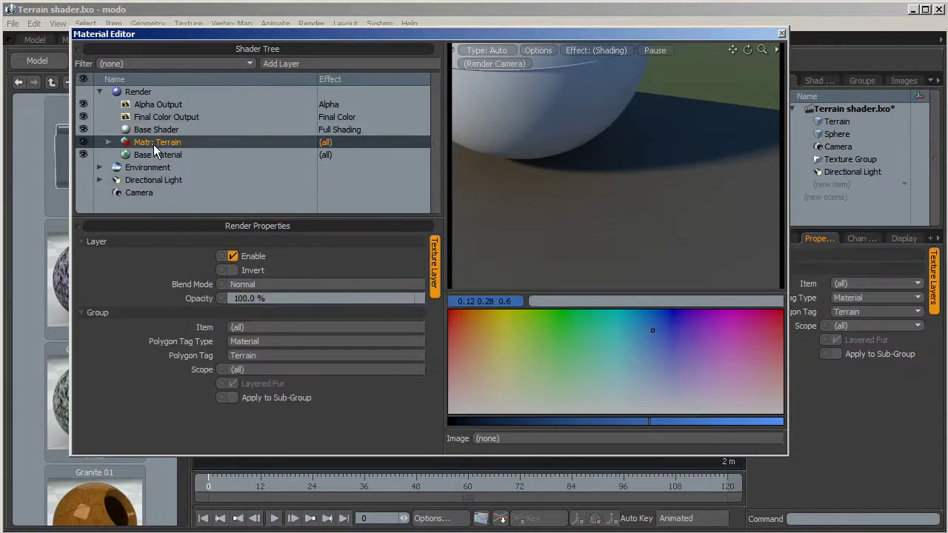
{"action": "left_click", "coordinate": [108, 141]}
{"action": "left_click", "coordinate": [152, 155]}
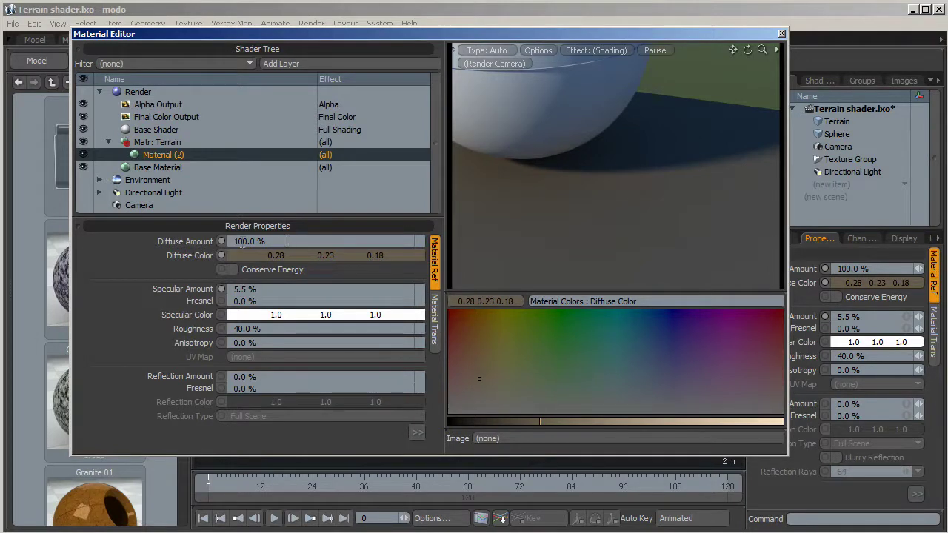
{"action": "mouse_move", "coordinate": [419, 291]}
{"action": "left_mouse_down"}
{"action": "mouse_move", "coordinate": [385, 290]}
{"action": "mouse_move", "coordinate": [404, 290]}
{"action": "left_mouse_up"}
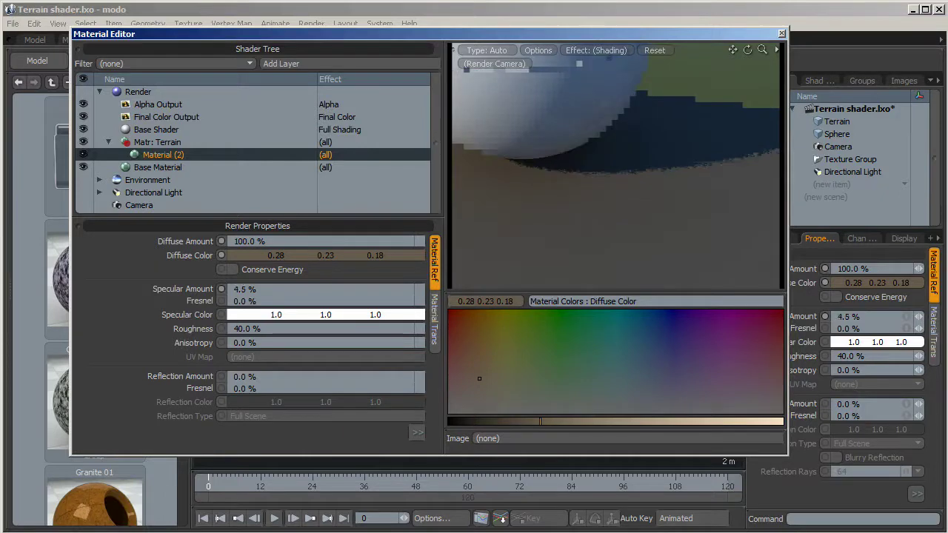
{"action": "left_click", "coordinate": [316, 328]}
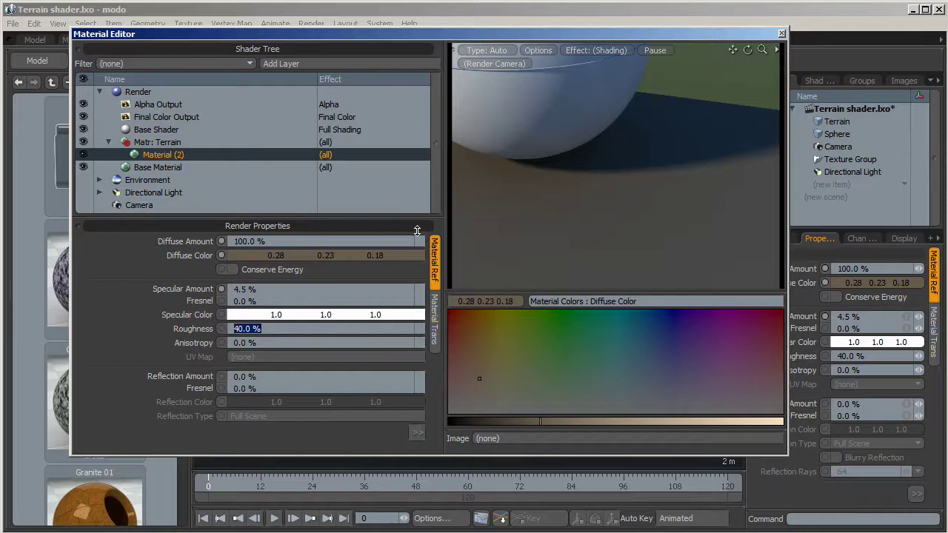
{"action": "type", "text": "75"}
{"action": "key", "text": "Return"}
{"action": "left_click", "coordinate": [417, 432]}
{"action": "left_click", "coordinate": [417, 432]}
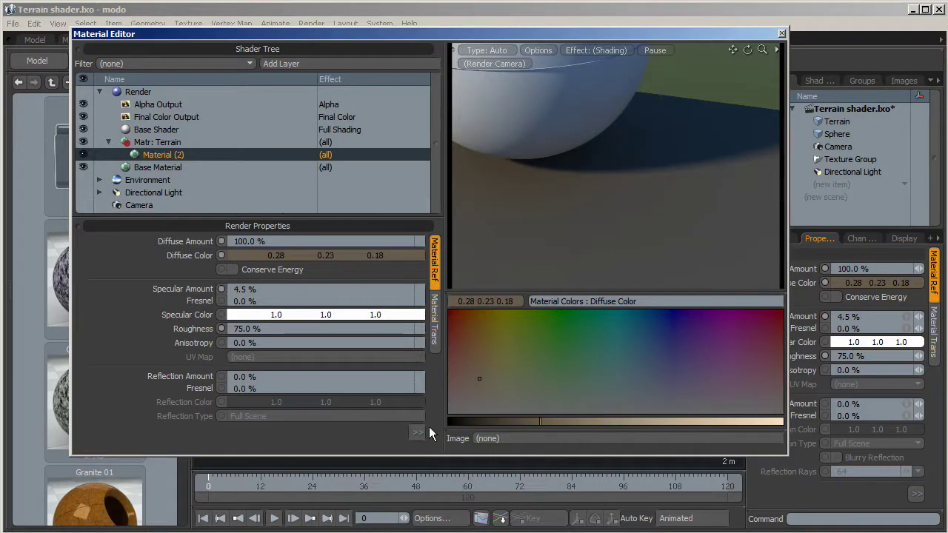
{"action": "left_click", "coordinate": [418, 432]}
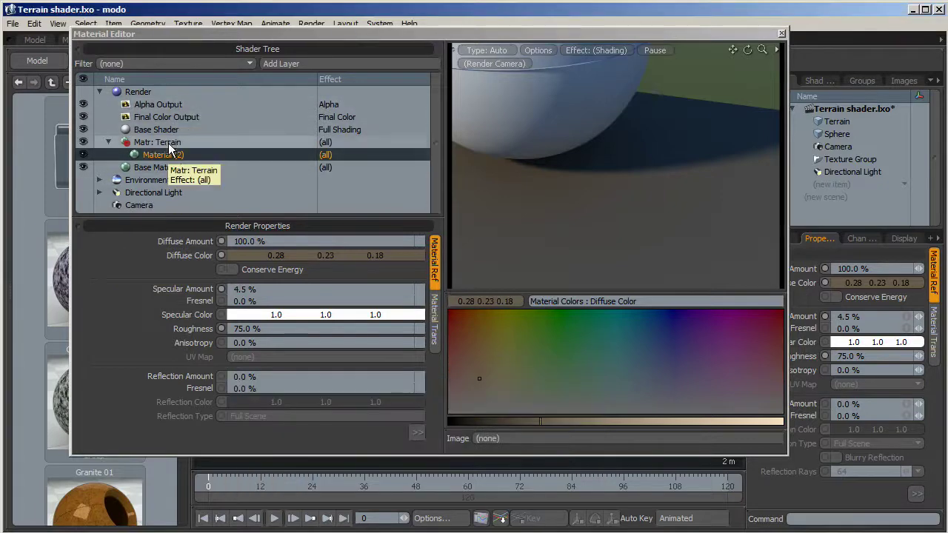
Add a Noise texture layer to the Terrain material group
{"action": "left_click", "coordinate": [168, 143]}
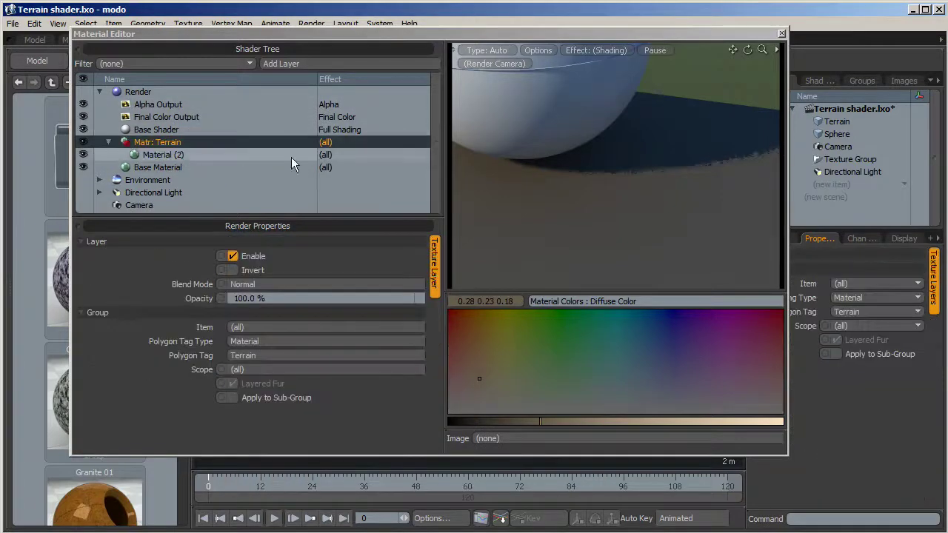
{"action": "left_click", "coordinate": [310, 63]}
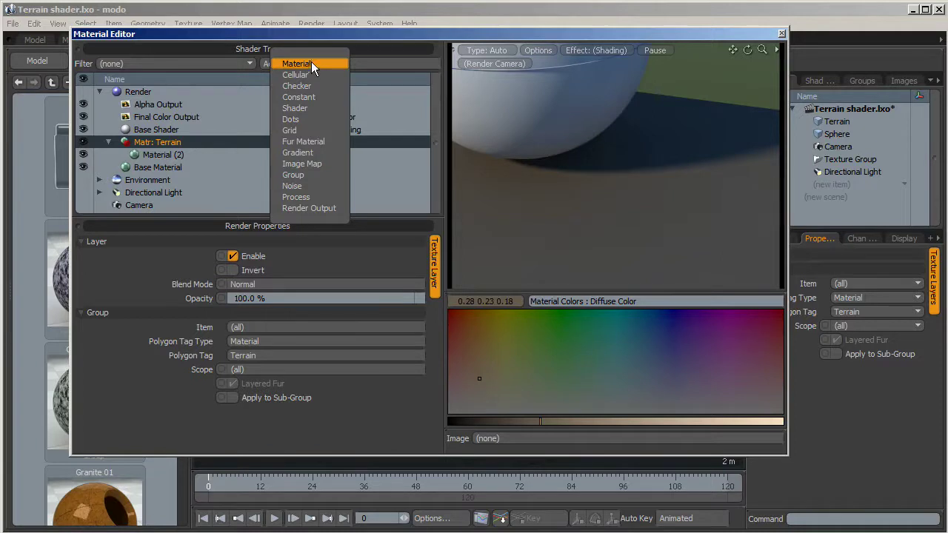
{"action": "left_click", "coordinate": [314, 186]}
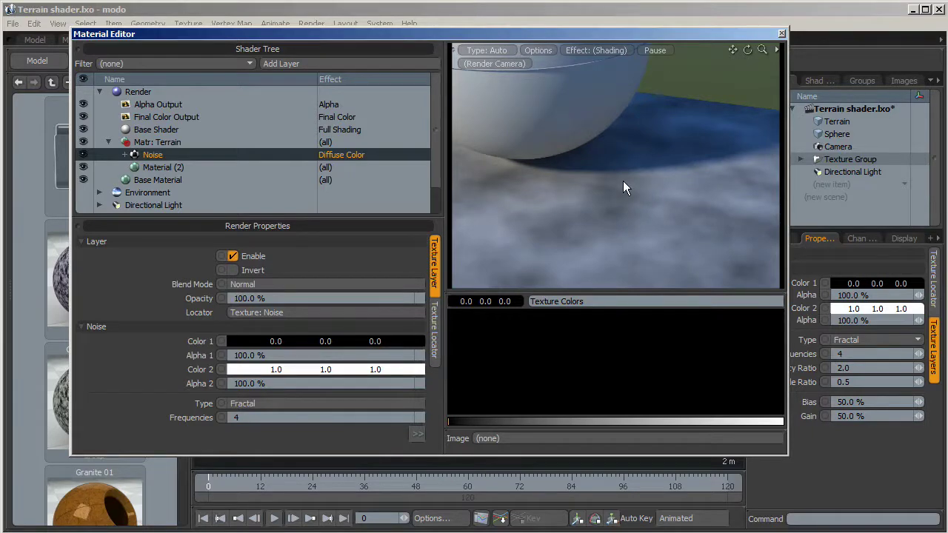
Set the noise texture's Color 1 to a dark brown with RGB 65, 58, 54
{"action": "left_click", "coordinate": [420, 341]}
{"action": "left_click_drag", "start_coordinate": [261, 188], "coordinate": [256, 187]}
{"action": "left_click_drag", "start_coordinate": [411, 158], "coordinate": [417, 168]}
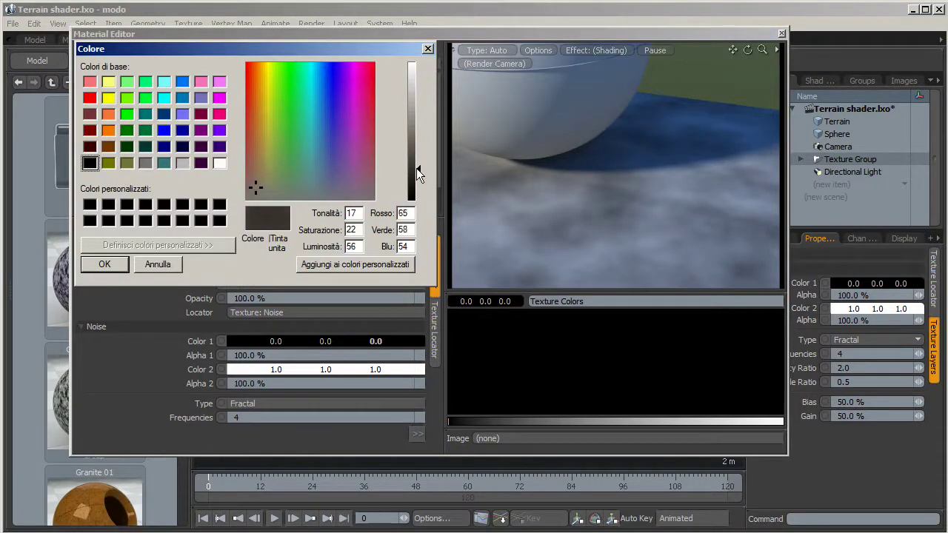
{"action": "left_click", "coordinate": [104, 265]}
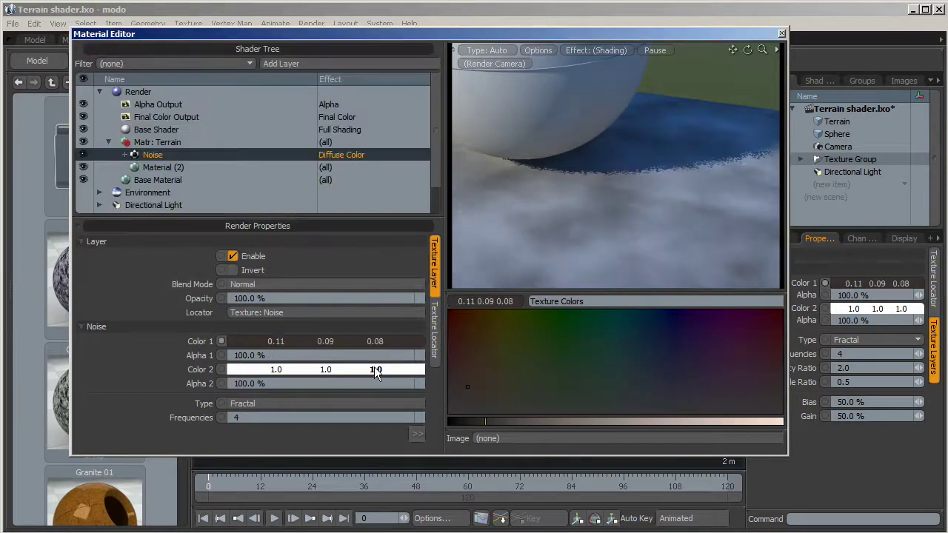
Set the noise texture's Color 2 to a light brown with RGB 145, 125, 96
{"action": "left_click", "coordinate": [419, 370]}
{"action": "left_click", "coordinate": [259, 173]}
{"action": "left_click", "coordinate": [417, 136]}
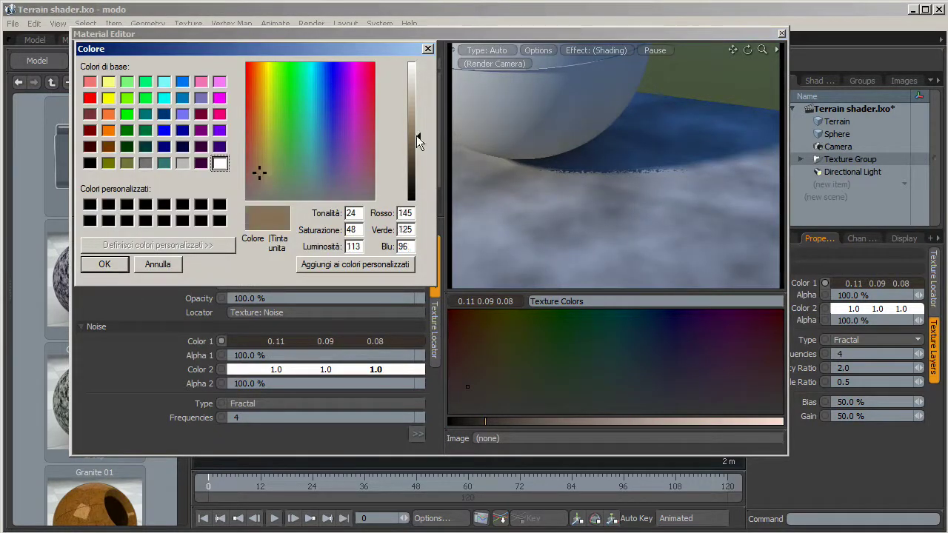
{"action": "left_click", "coordinate": [104, 265]}
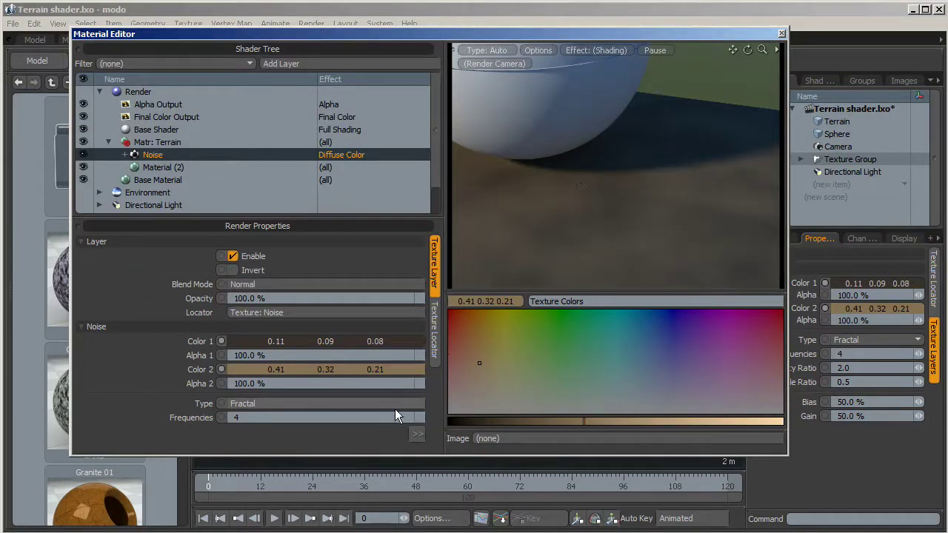
Set the noise texture's Frequencies to 6
{"action": "left_click", "coordinate": [237, 417]}
{"action": "type", "text": "6"}
{"action": "key", "text": "Return"}
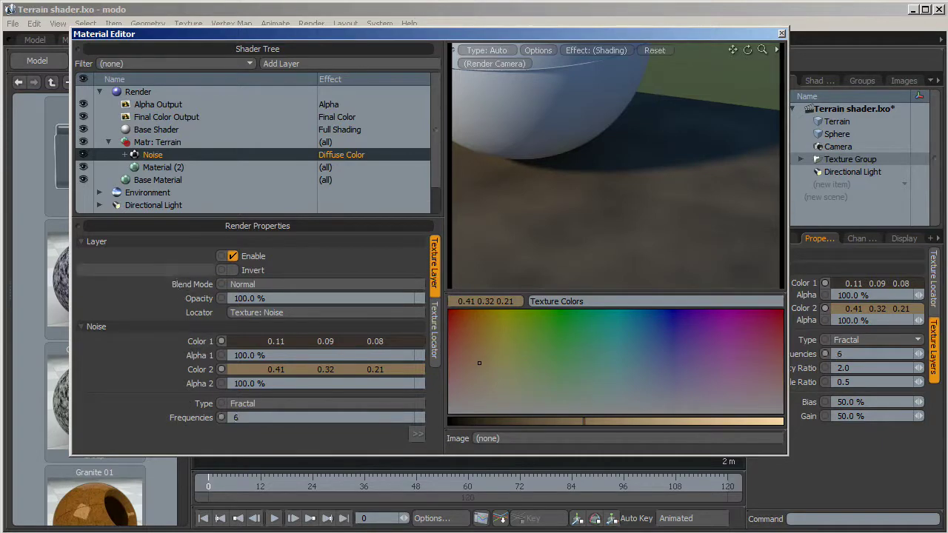
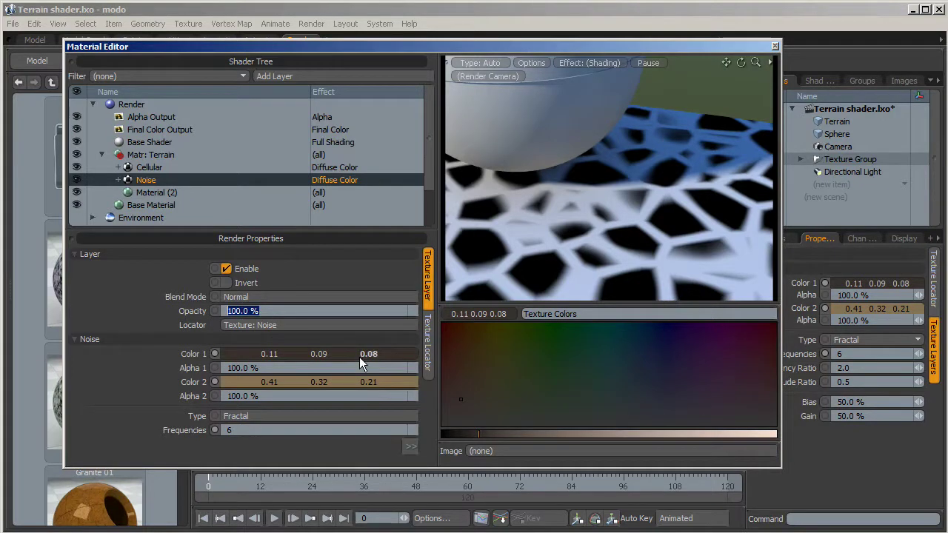
Set the Noise layer's opacity to 25% and select the Cellular layer
{"action": "type", "text": "25"}
{"action": "key", "text": "Return"}
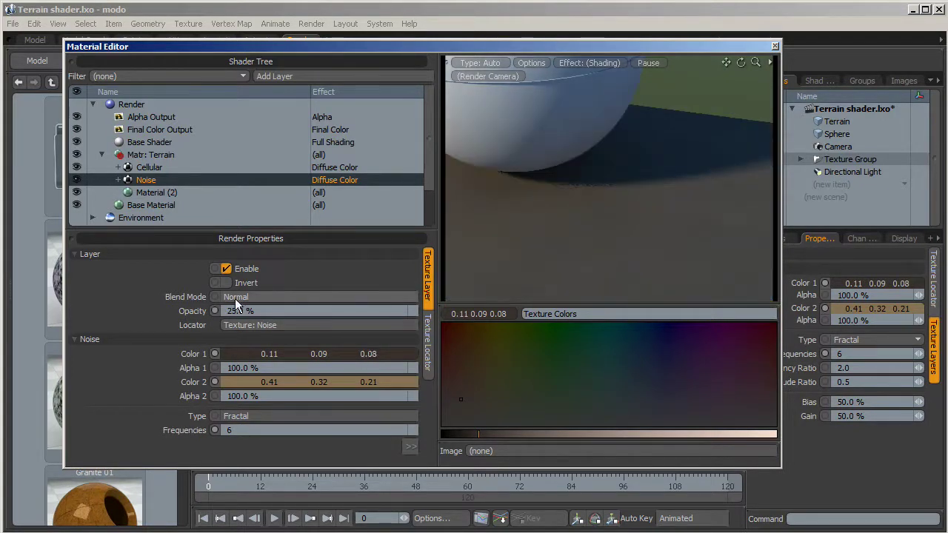
{"action": "left_click", "coordinate": [160, 171]}
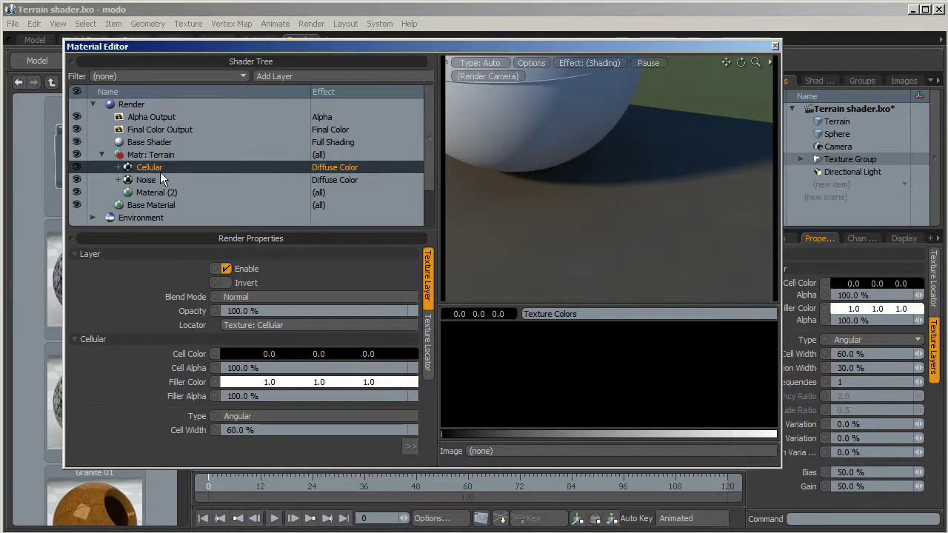
{"action": "left_click", "coordinate": [267, 311]}
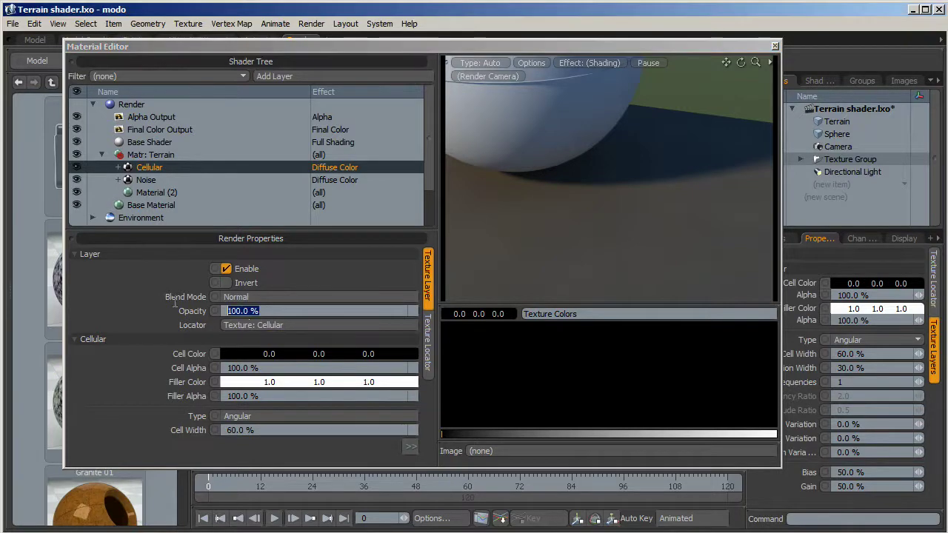
{"action": "key", "text": "ctrl+space"}
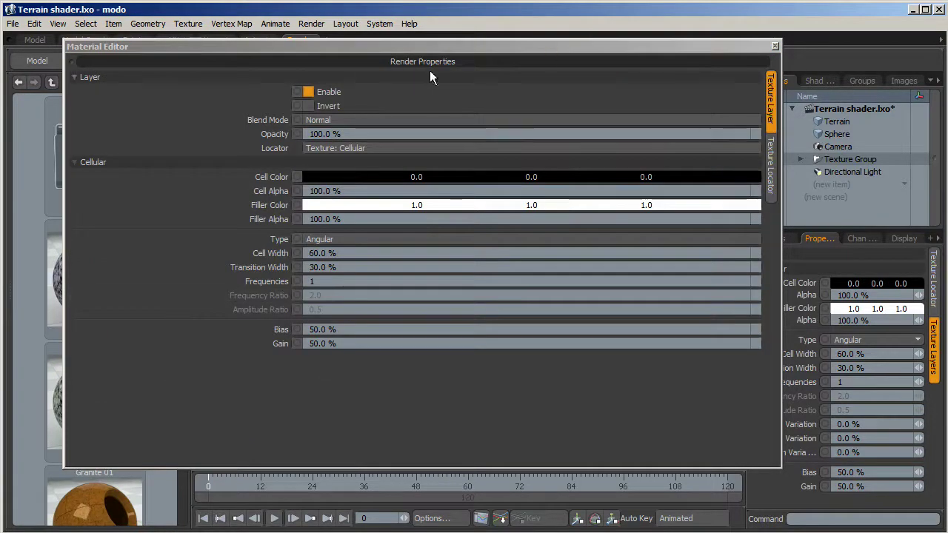
{"action": "left_click", "coordinate": [775, 46]}
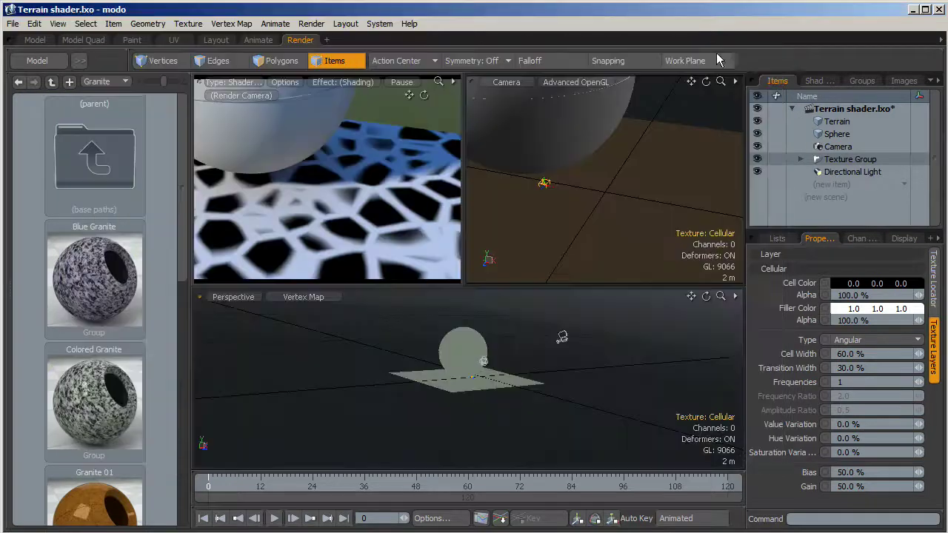
{"action": "left_click", "coordinate": [231, 24]}
{"action": "left_click", "coordinate": [275, 24]}
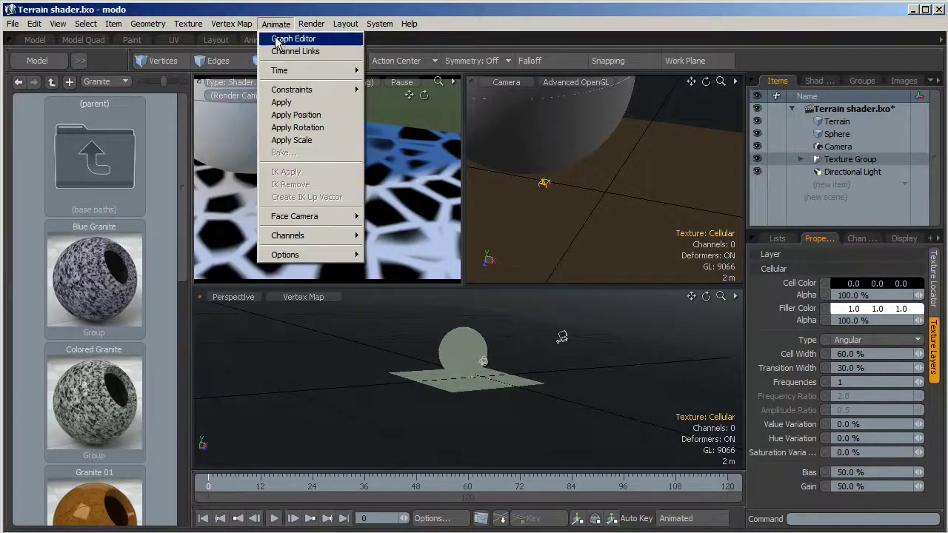
{"action": "left_click", "coordinate": [209, 37]}
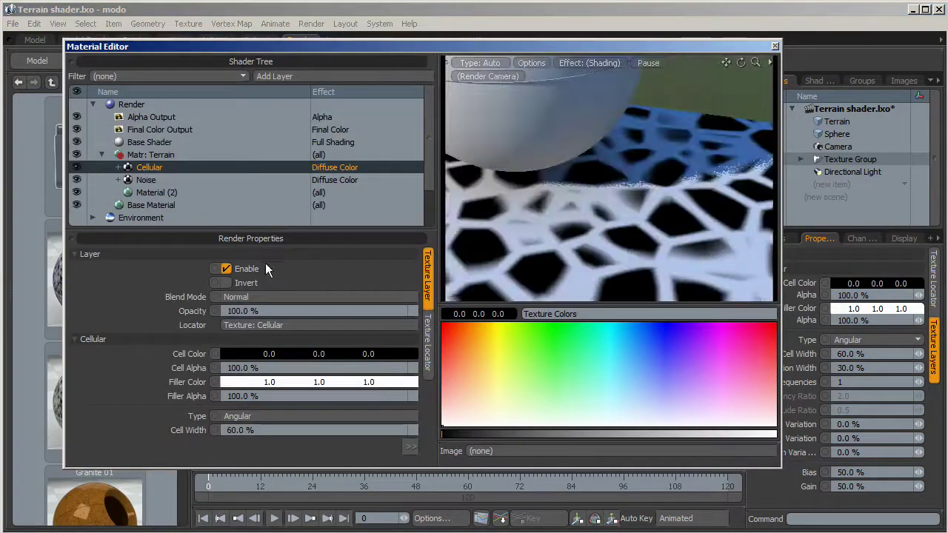
{"action": "left_click_drag", "start_coordinate": [377, 311], "coordinate": [191, 305]}
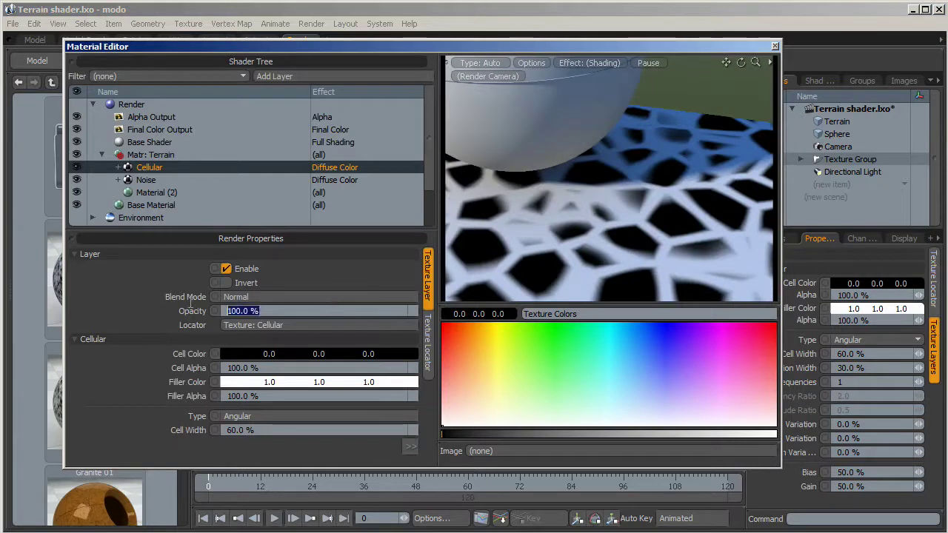
{"action": "left_click_drag", "start_coordinate": [381, 46], "coordinate": [386, 43]}
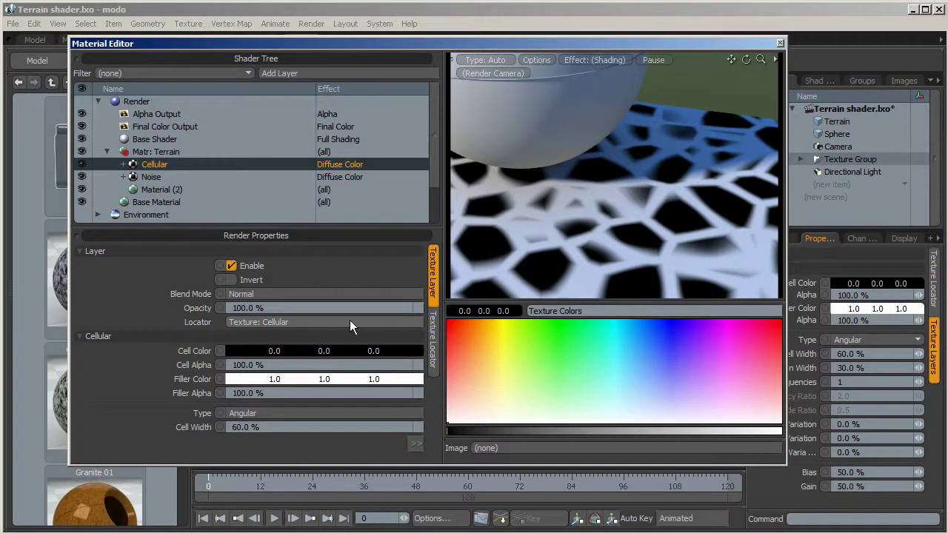
Set the Cellular texture's Cell Color to a light beige with RGB 183, 174, 147
{"action": "left_click", "coordinate": [417, 353]}
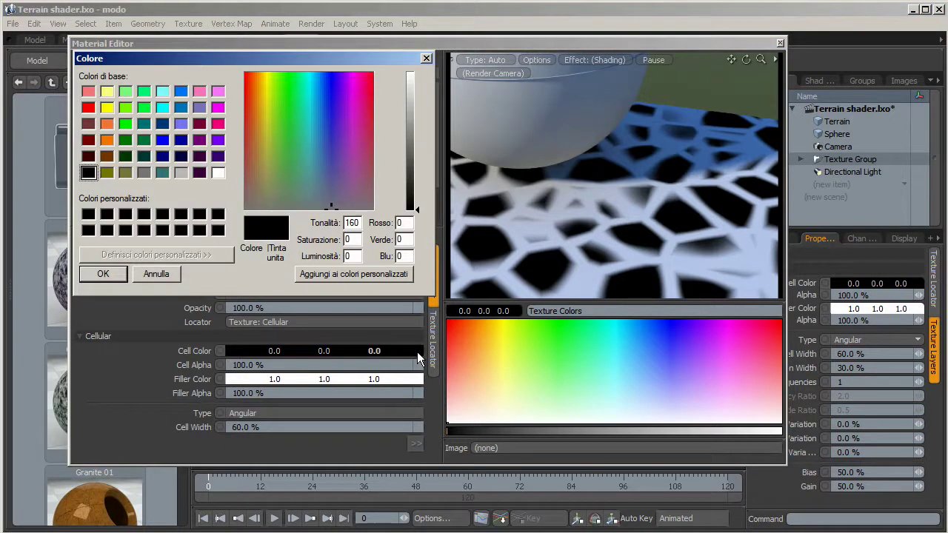
{"action": "left_click", "coordinate": [262, 183]}
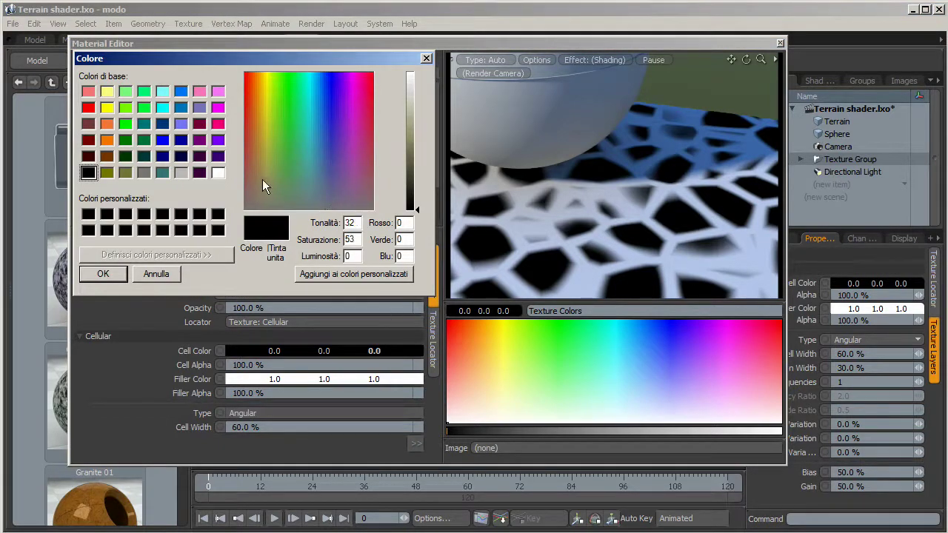
{"action": "left_click_drag", "start_coordinate": [418, 113], "coordinate": [418, 121]}
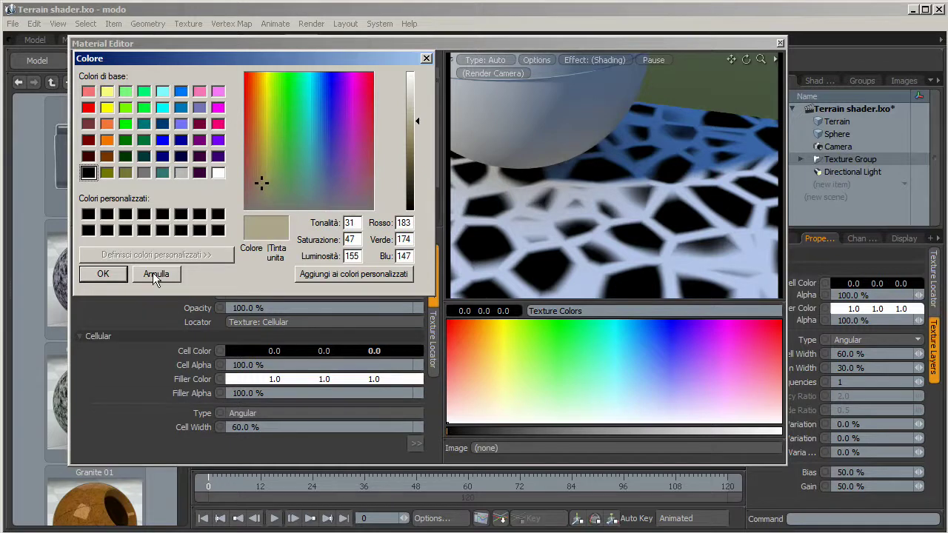
{"action": "left_click", "coordinate": [118, 272]}
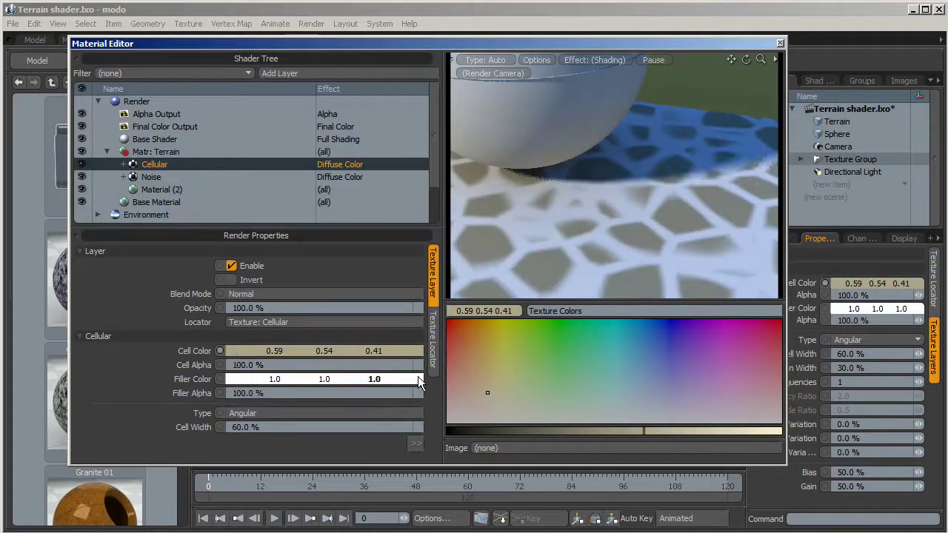
Set the Cellular texture's Filler Color to a very dark brown of about 0.09, 0.07, 0.06
{"action": "double_click", "coordinate": [418, 378]}
{"action": "left_click", "coordinate": [254, 191]}
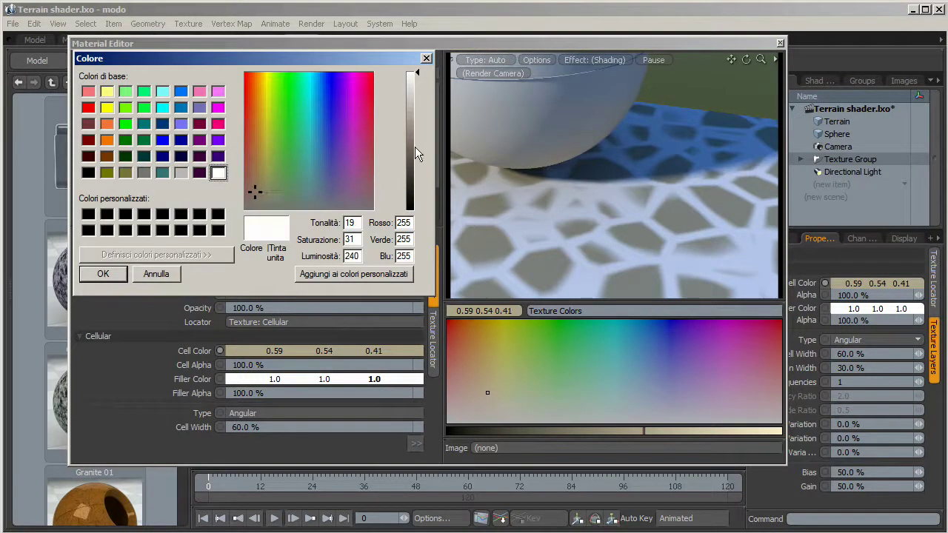
{"action": "left_click", "coordinate": [413, 164]}
{"action": "left_click", "coordinate": [252, 196]}
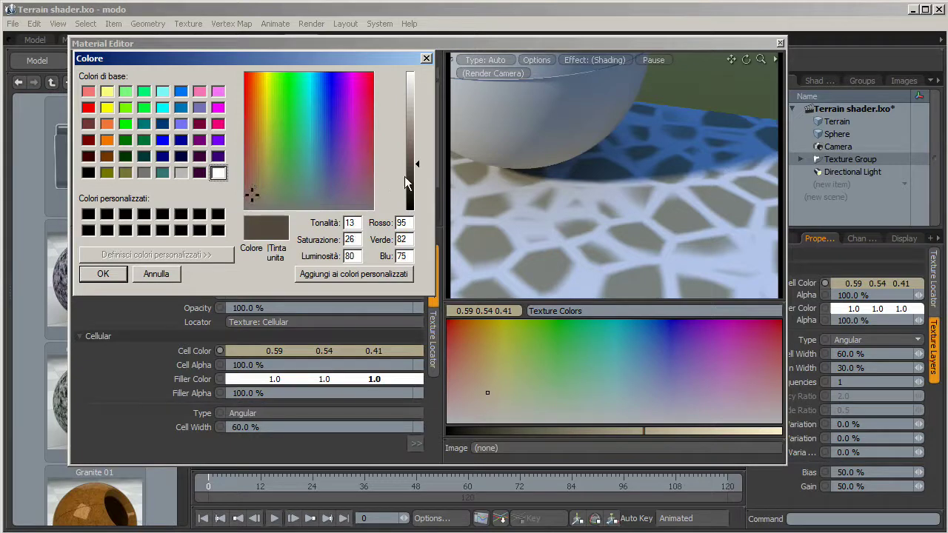
{"action": "left_click", "coordinate": [408, 178]}
{"action": "left_click", "coordinate": [109, 273]}
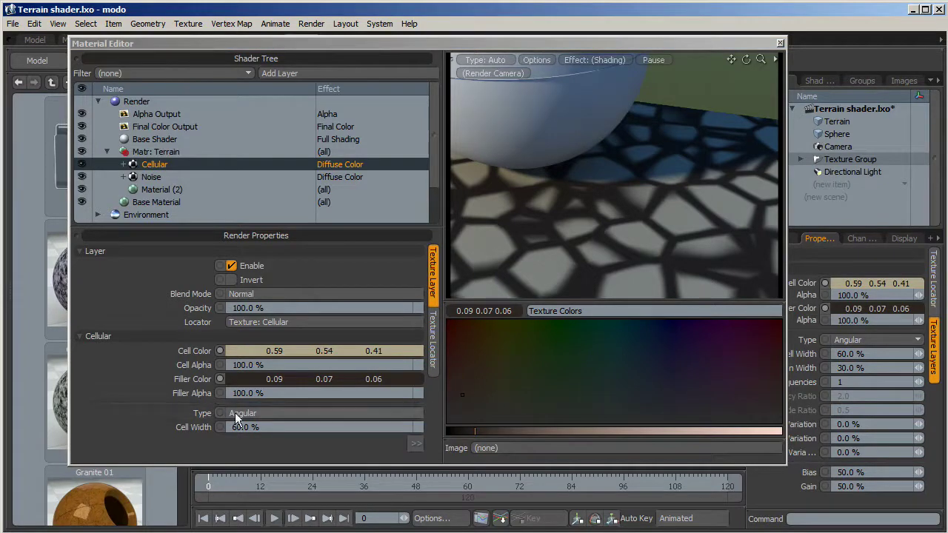
Change the Cellular texture's type to Round and set its Cell Width to 10%
{"action": "left_click", "coordinate": [415, 414]}
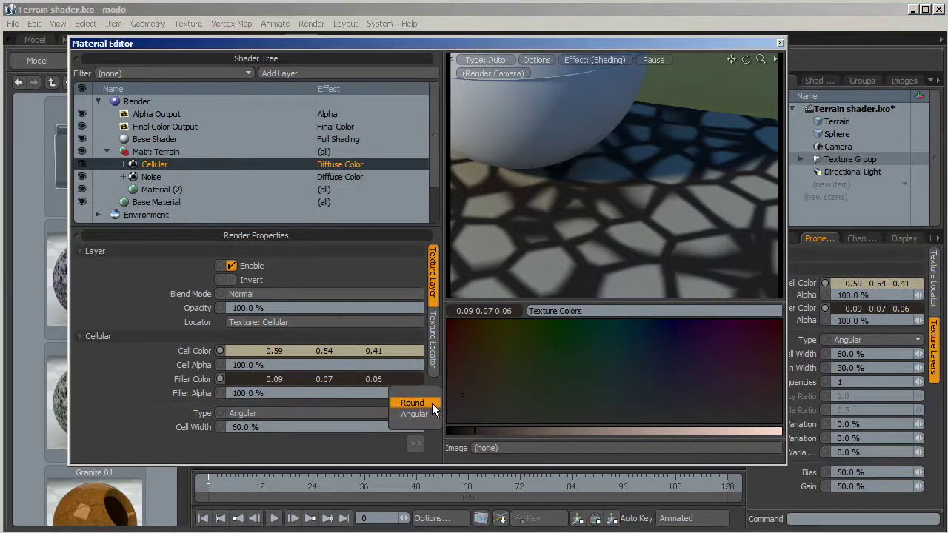
{"action": "left_click", "coordinate": [415, 345]}
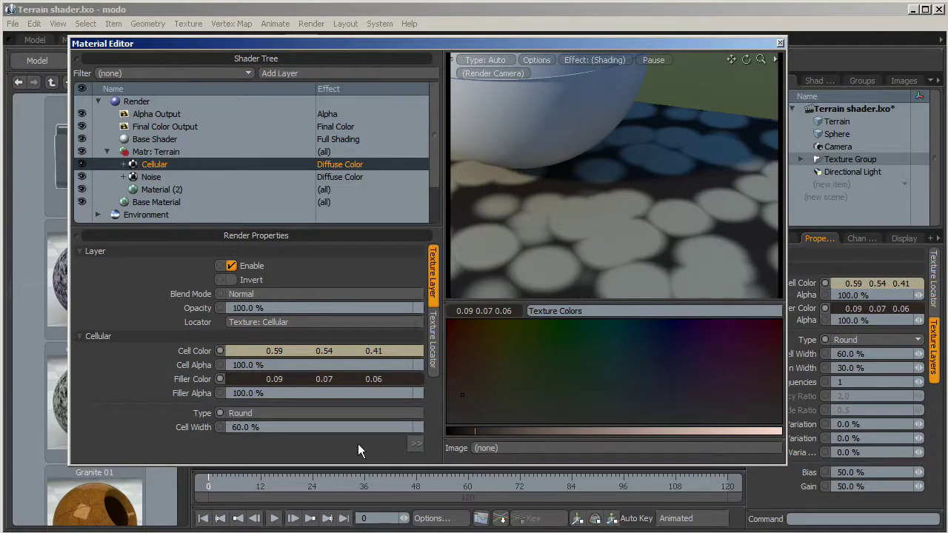
{"action": "left_click", "coordinate": [287, 427]}
{"action": "type", "text": "10"}
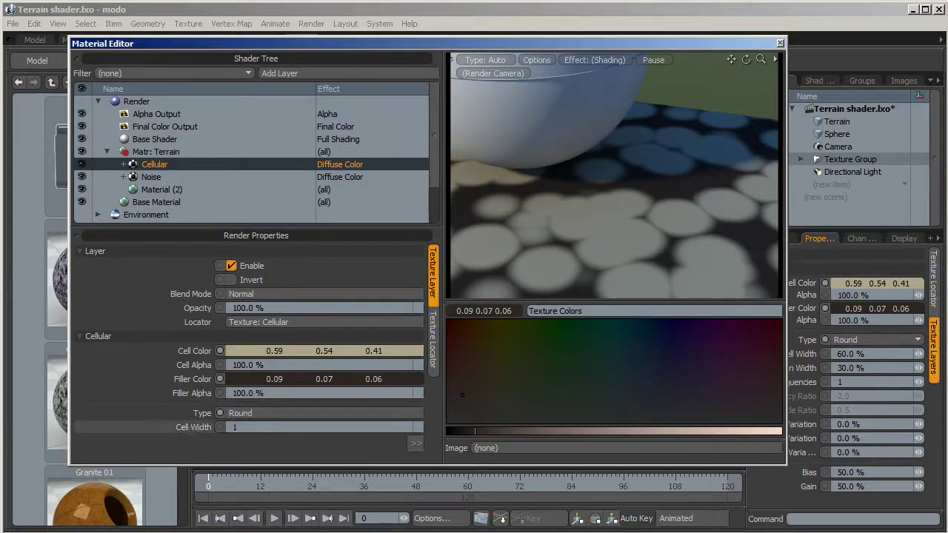
{"action": "key", "text": "Return"}
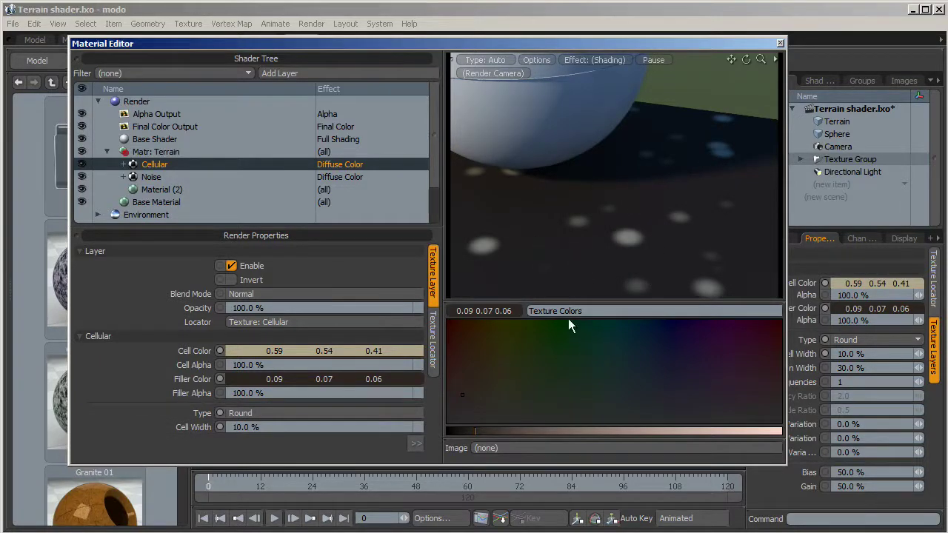
Set the Cellular texture's Transition Width to 60% and its Frequencies to 5
{"action": "left_click", "coordinate": [79, 251]}
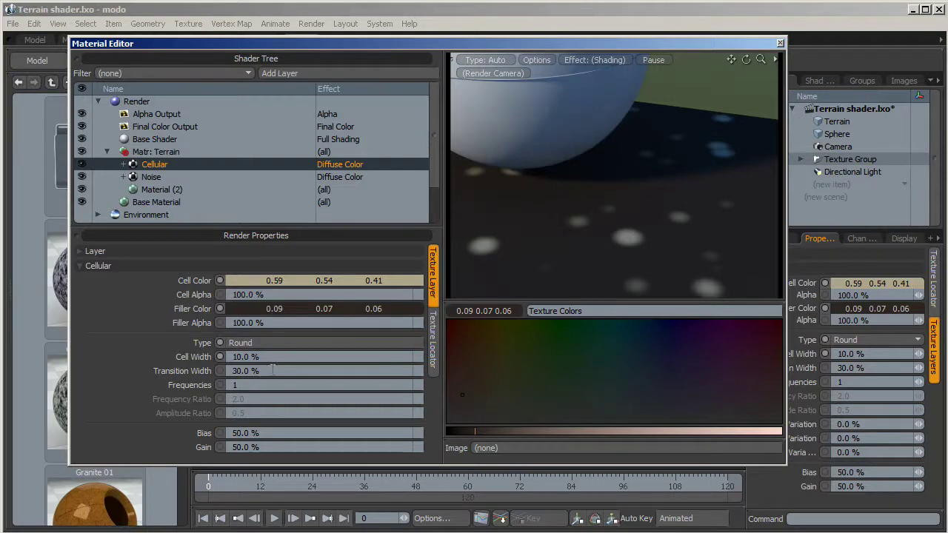
{"action": "left_click", "coordinate": [245, 371]}
{"action": "type", "text": "60"}
{"action": "key", "text": "Return"}
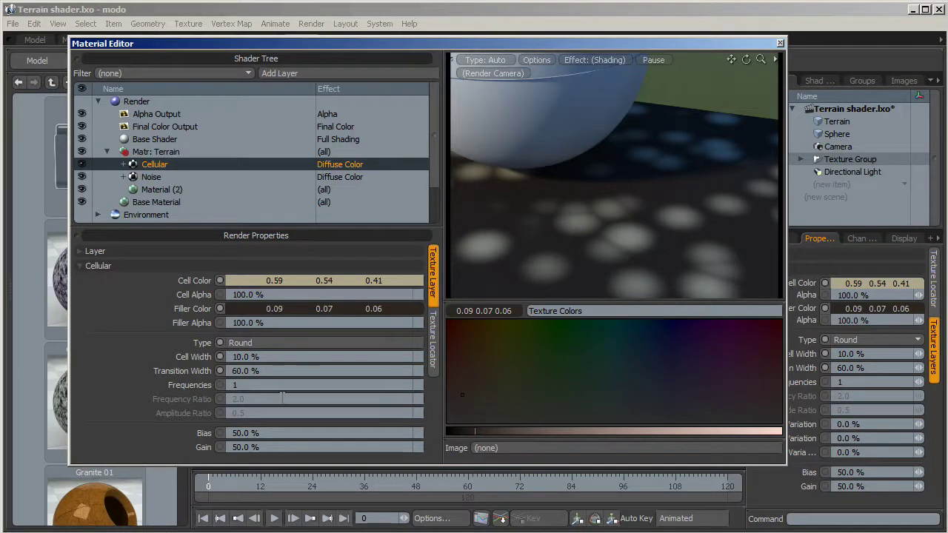
{"action": "left_click", "coordinate": [244, 384]}
{"action": "type", "text": "5"}
{"action": "key", "text": "Return"}
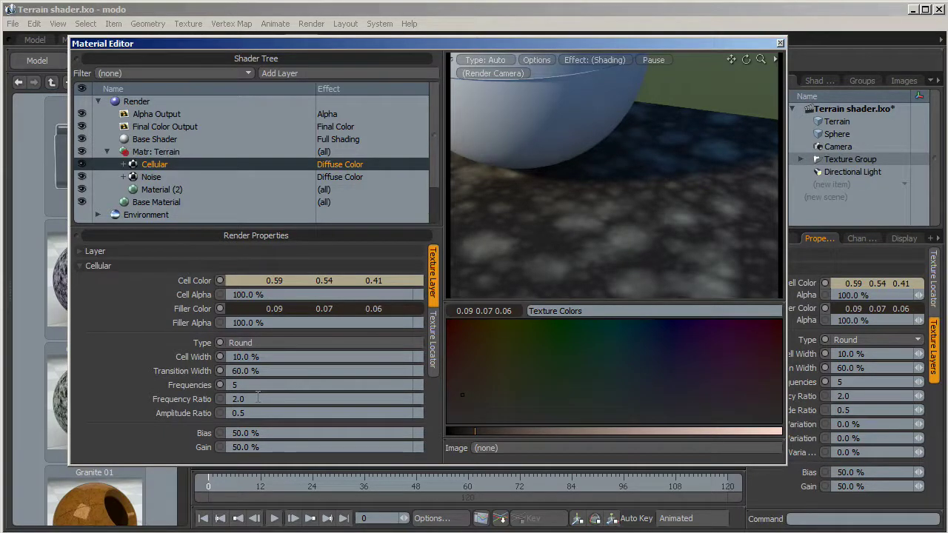
Try Frequency Ratio values of 1, 0.5, 0.2 and 2 on the Cellular texture
{"action": "left_click", "coordinate": [258, 399]}
{"action": "type", "text": "1"}
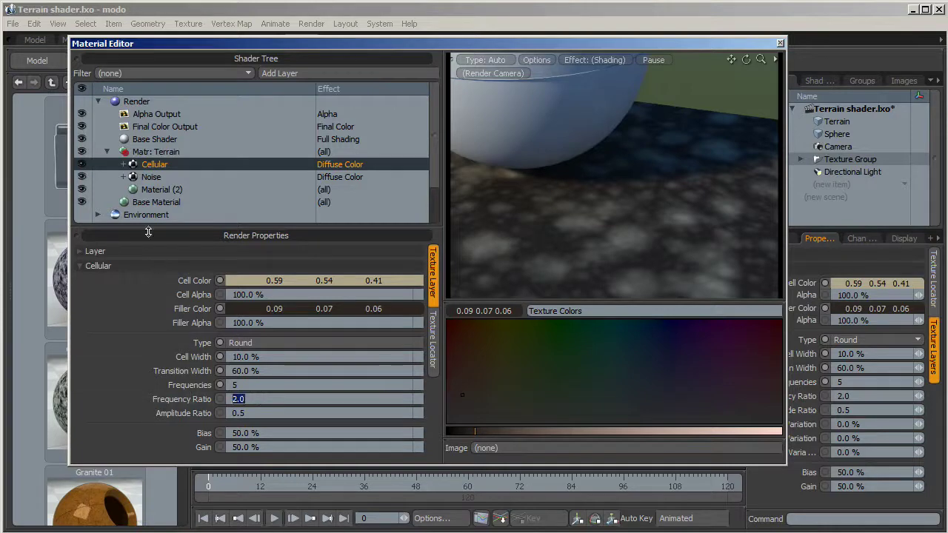
{"action": "key", "text": "Return"}
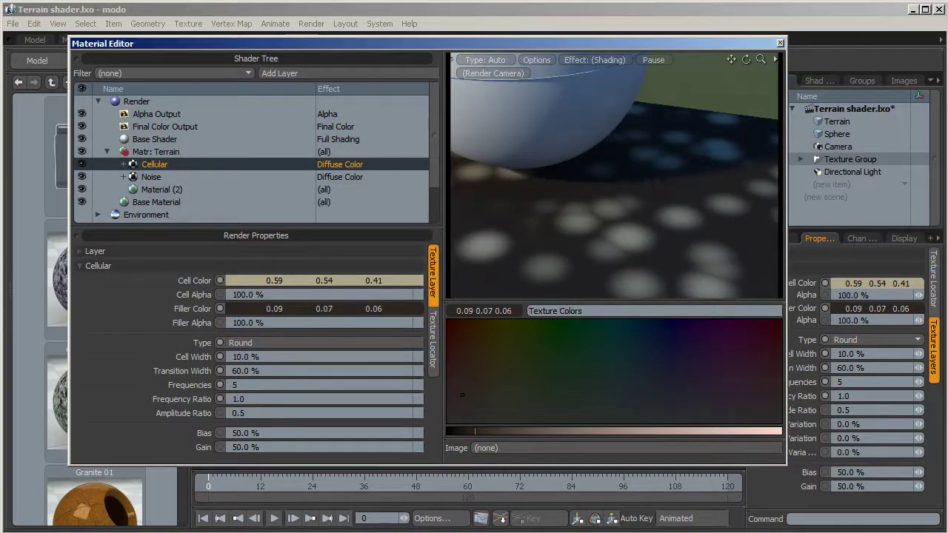
{"action": "left_click", "coordinate": [251, 400]}
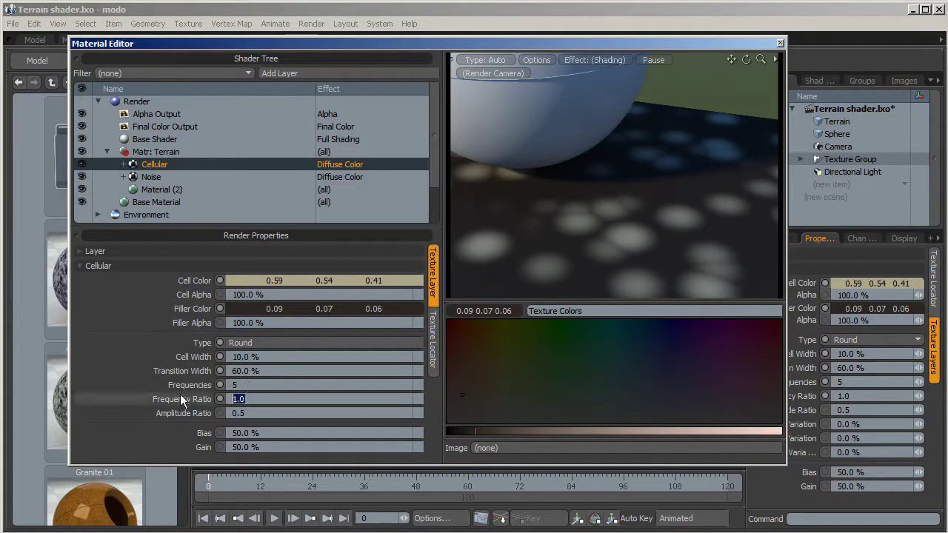
{"action": "type", "text": "0.5"}
{"action": "key", "text": "Return"}
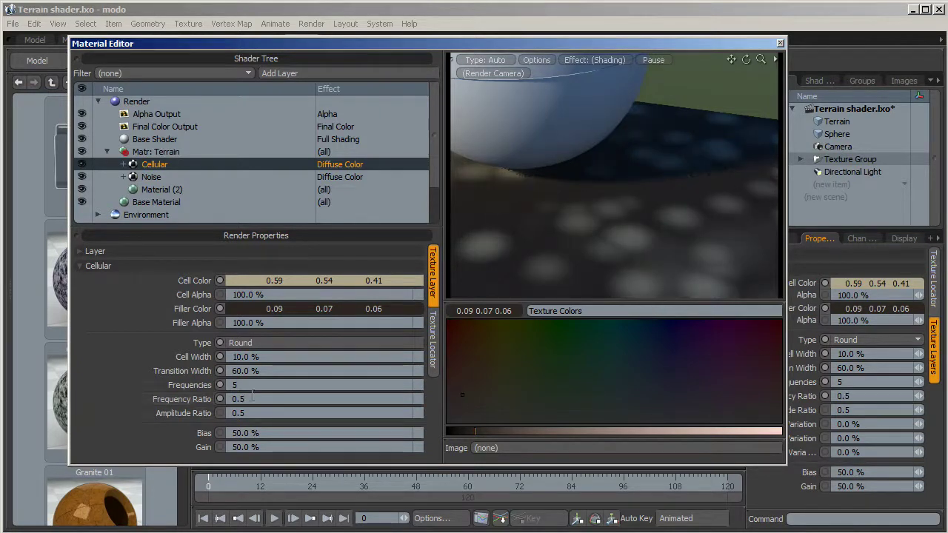
{"action": "left_click", "coordinate": [252, 400]}
{"action": "type", "text": "0.2"}
{"action": "key", "text": "Return"}
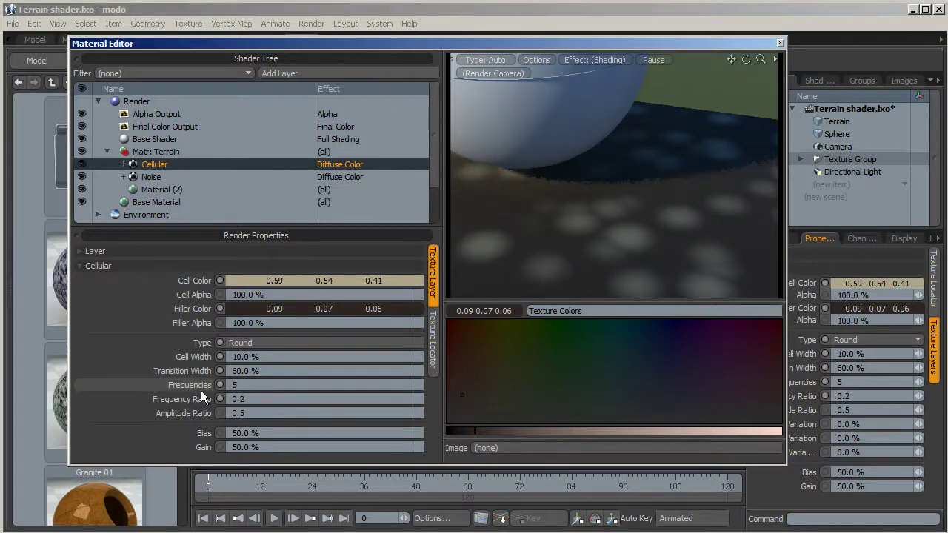
{"action": "left_click", "coordinate": [248, 401]}
{"action": "type", "text": "2"}
{"action": "key", "text": "Return"}
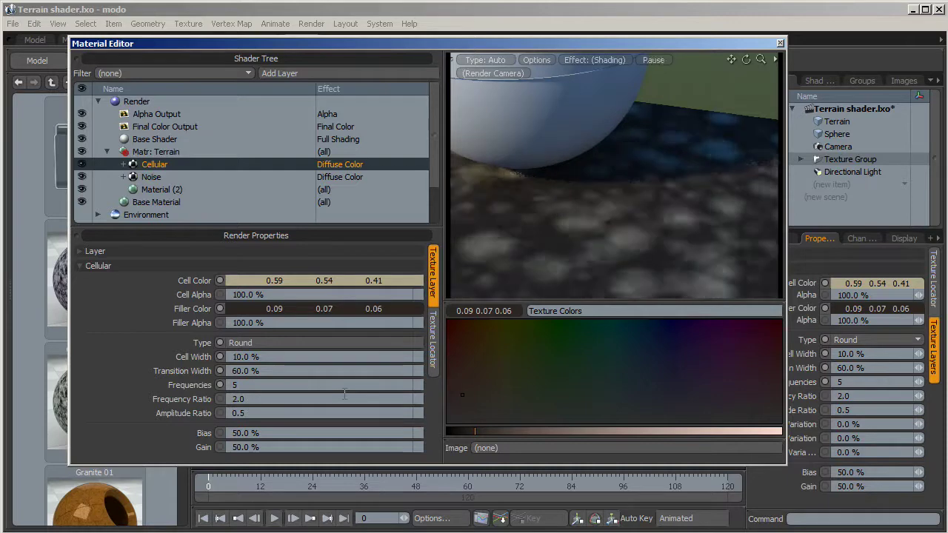
Set the Cellular texture's Frequency Ratio to 3 and expand the Layer properties
{"action": "left_click", "coordinate": [237, 400]}
{"action": "type", "text": "3"}
{"action": "key", "text": "Return"}
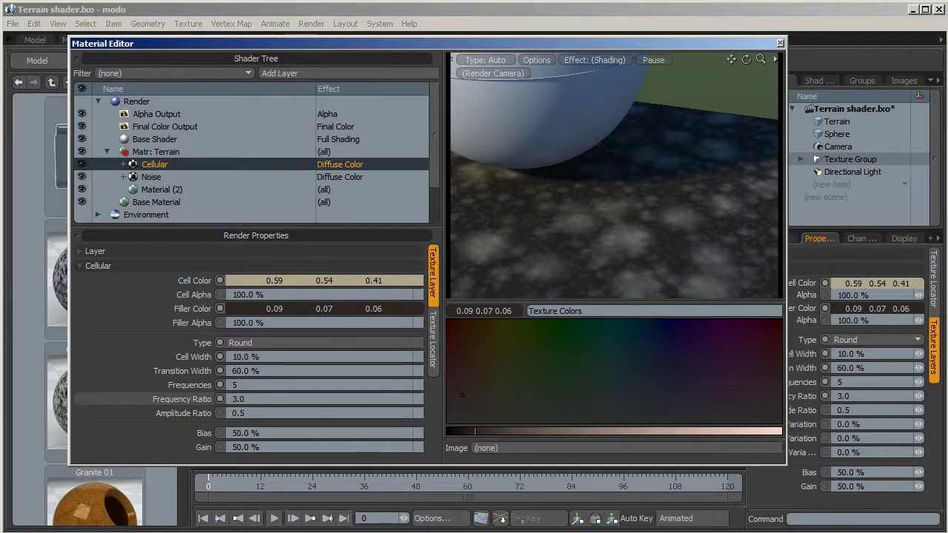
{"action": "left_click", "coordinate": [80, 252]}
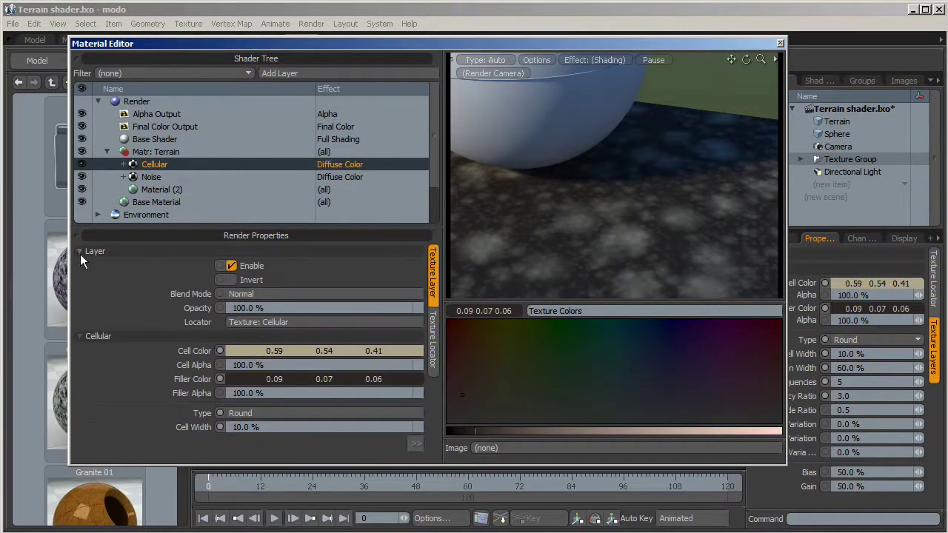
{"action": "left_click", "coordinate": [280, 308]}
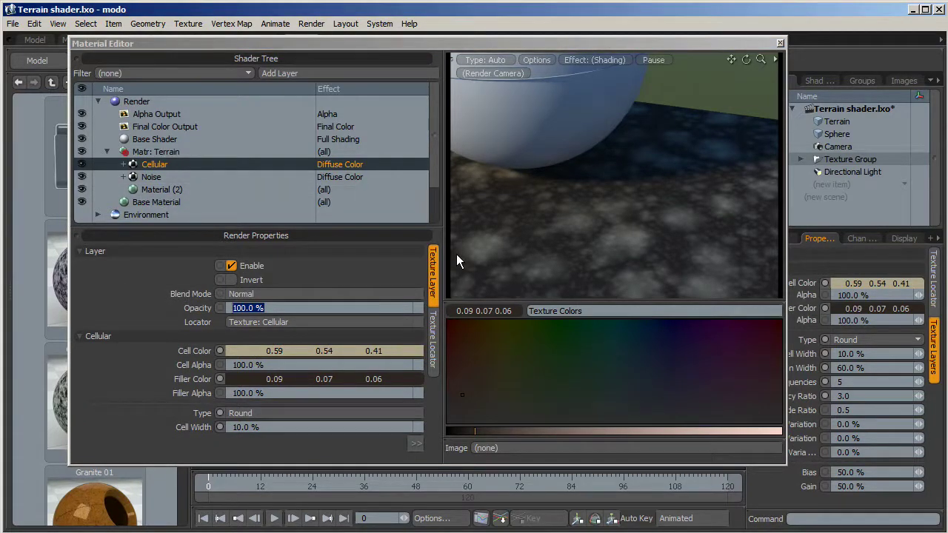
{"action": "key", "text": "ctrl+space"}
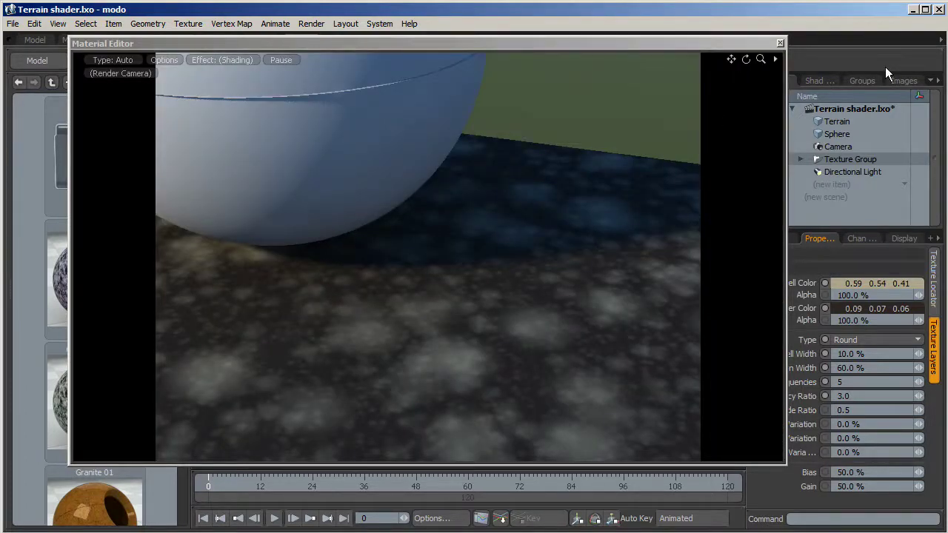
{"action": "left_click", "coordinate": [780, 43]}
{"action": "left_click", "coordinate": [188, 23]}
{"action": "left_click", "coordinate": [214, 36]}
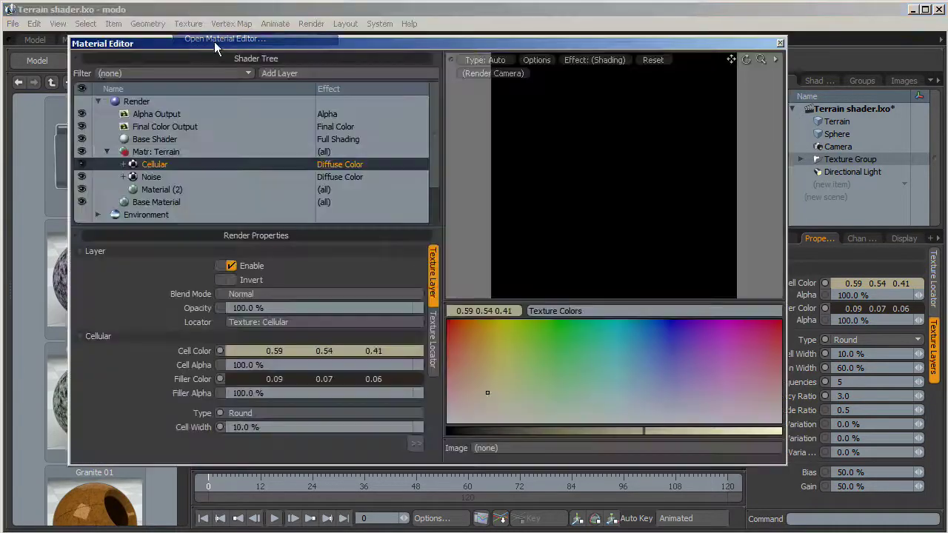
Try Opacity values of 10% and 30% on the Cellular texture
{"action": "left_click", "coordinate": [247, 308]}
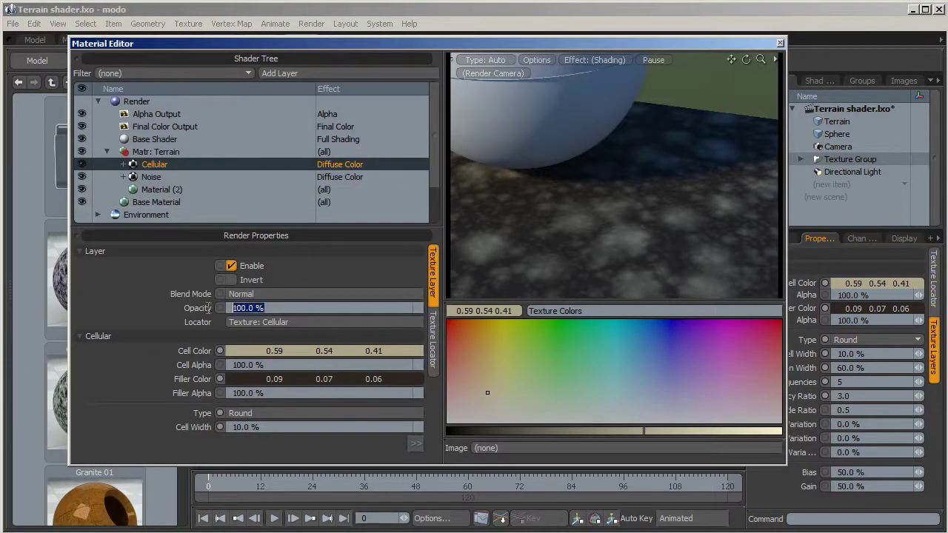
{"action": "type", "text": "10"}
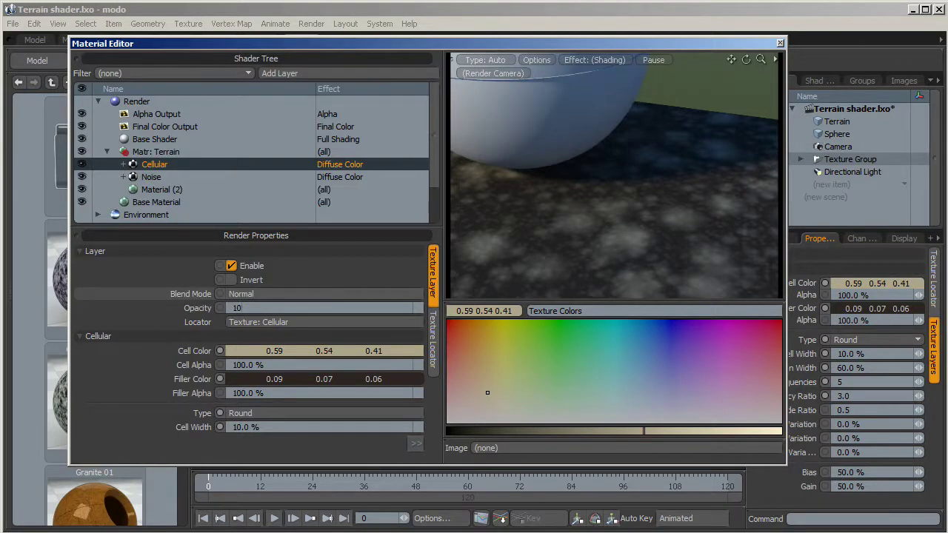
{"action": "key", "text": "Return"}
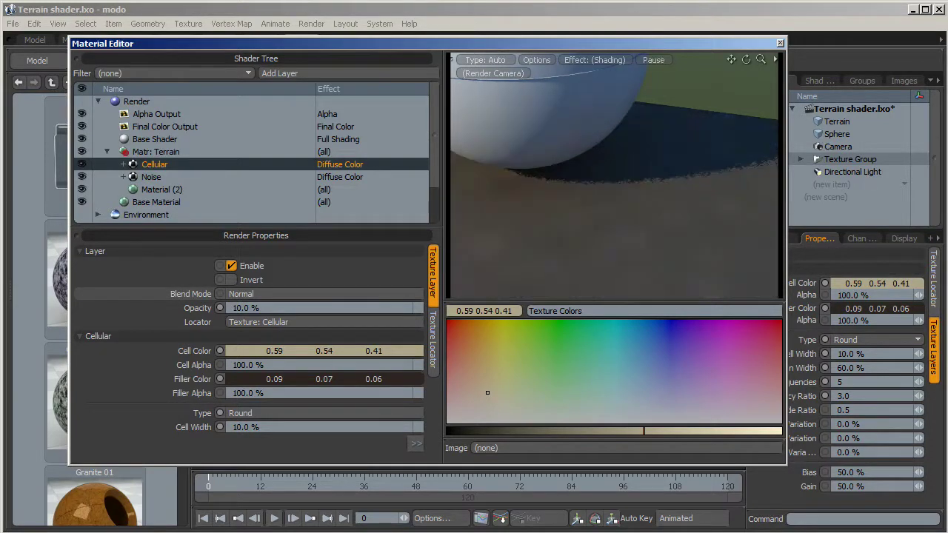
{"action": "left_click", "coordinate": [252, 308]}
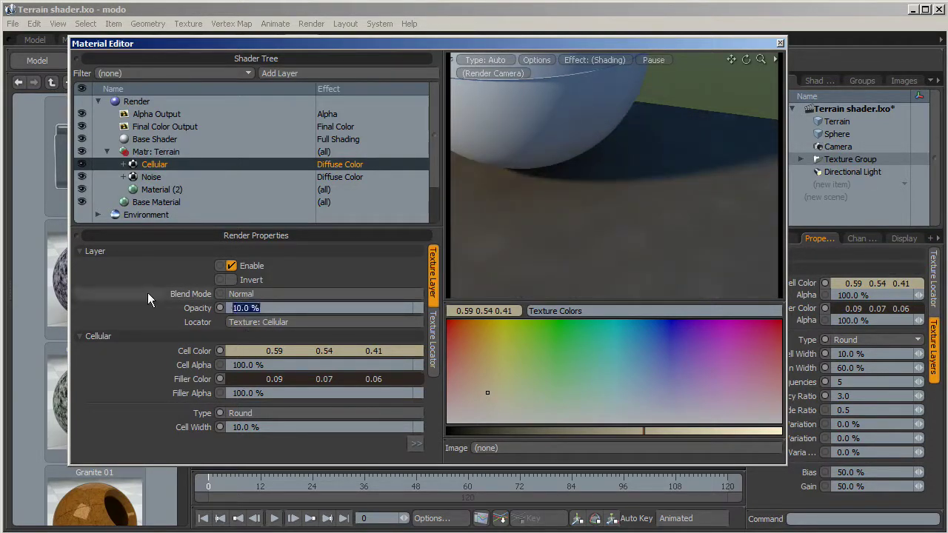
{"action": "type", "text": "30"}
{"action": "key", "text": "Return"}
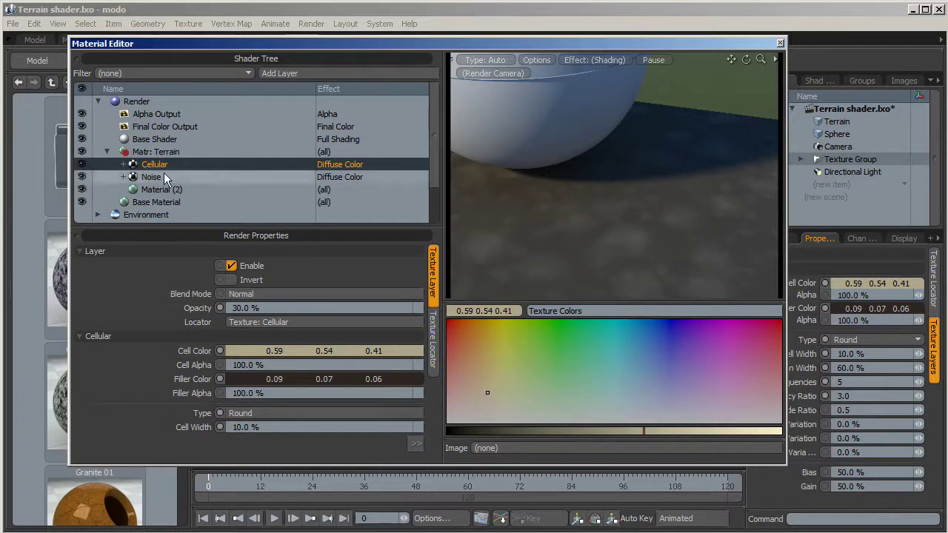
Set the Cellular texture's Blend Mode to Multiply and its Opacity to 70%
{"action": "left_click", "coordinate": [416, 293]}
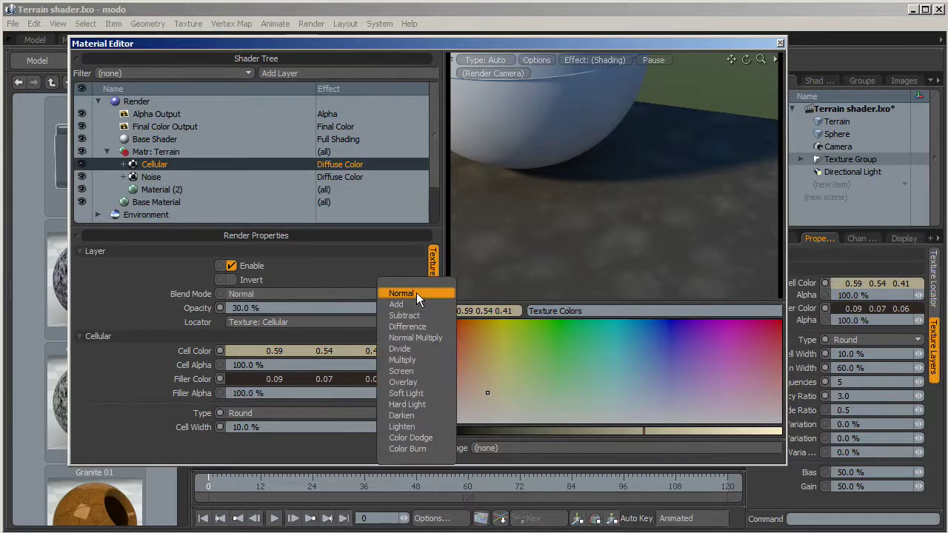
{"action": "left_click", "coordinate": [413, 361]}
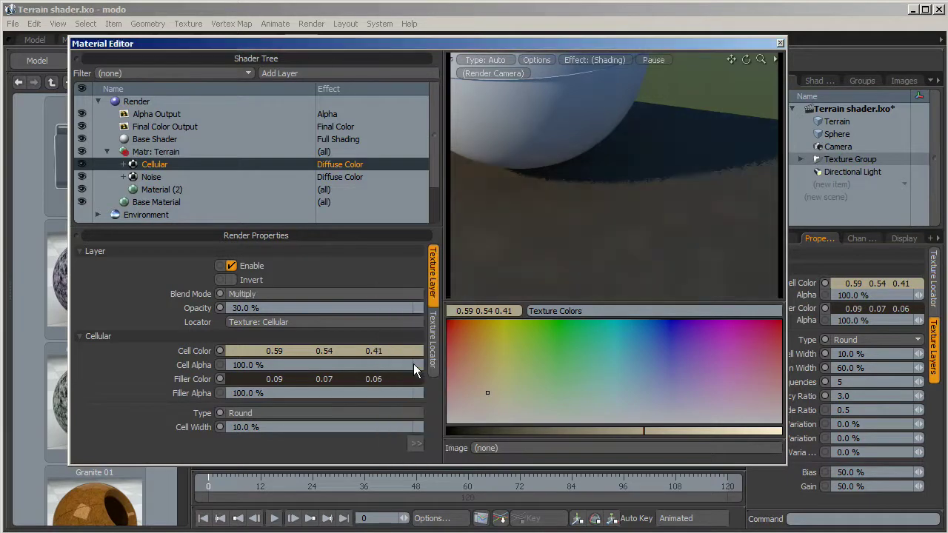
{"action": "left_click", "coordinate": [261, 308]}
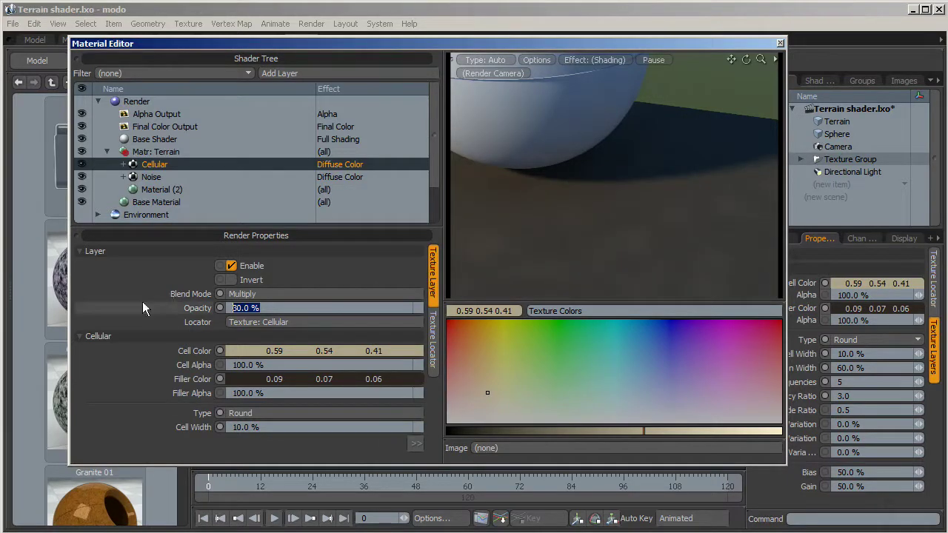
{"action": "type", "text": "70"}
{"action": "key", "text": "Return"}
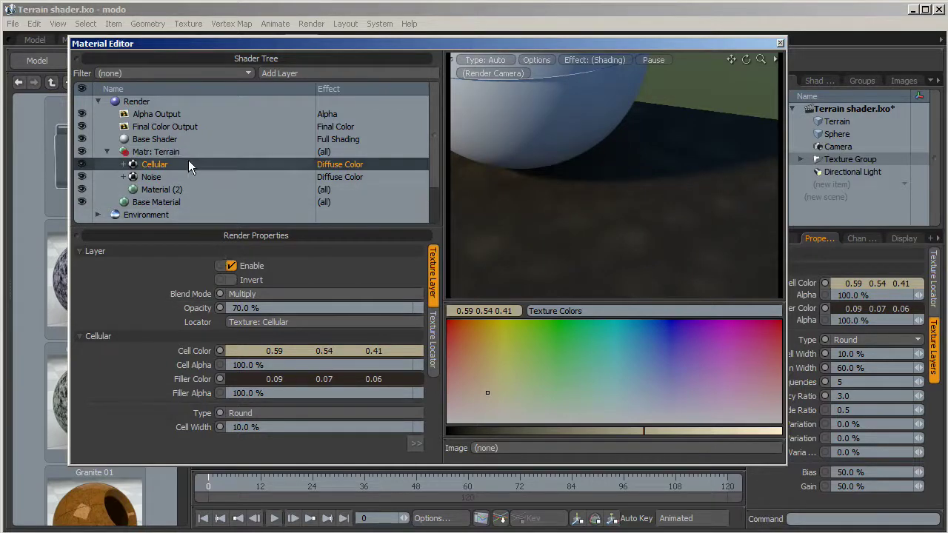
Set the Noise texture's Opacity to 50%, reselect the Cellular texture and close the Material Editor
{"action": "left_click", "coordinate": [172, 178]}
{"action": "left_click", "coordinate": [263, 308]}
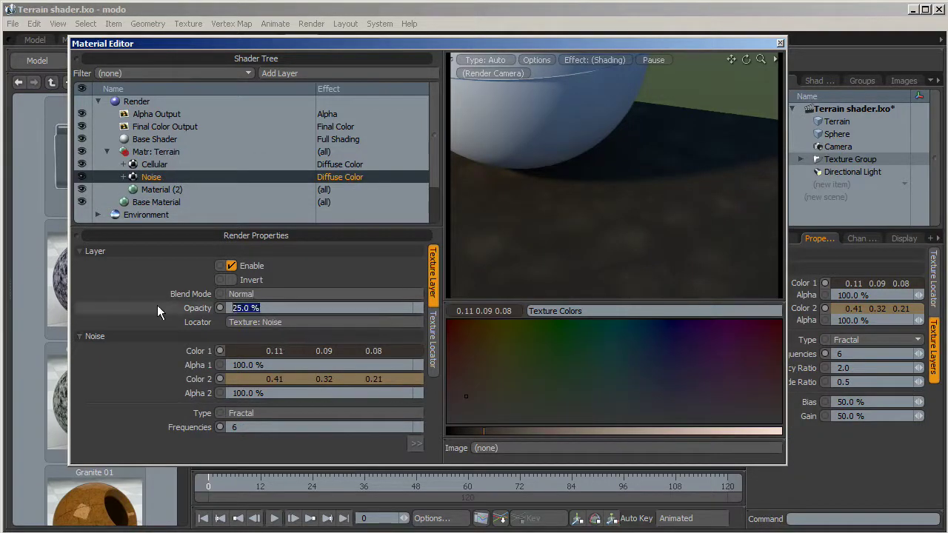
{"action": "type", "text": "50"}
{"action": "key", "text": "Return"}
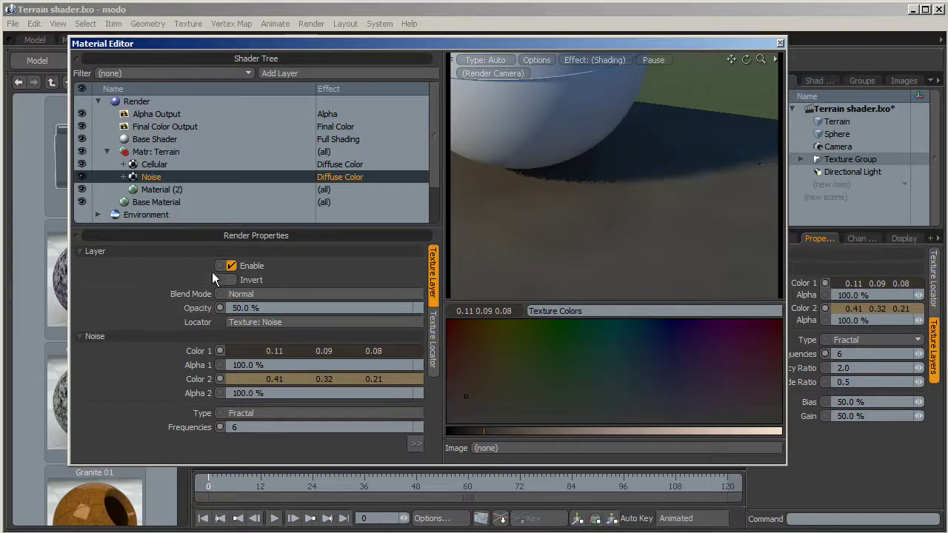
{"action": "left_click", "coordinate": [152, 164]}
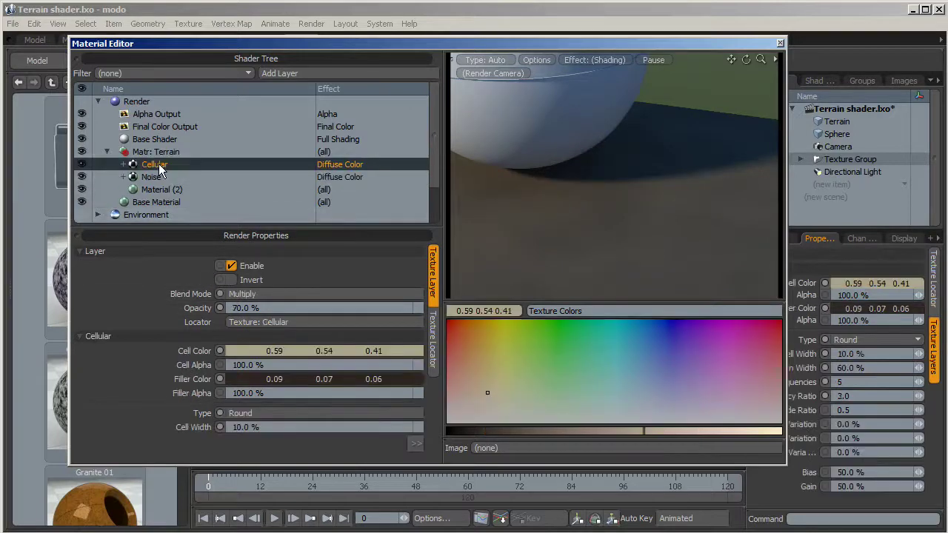
{"action": "left_click", "coordinate": [780, 43]}
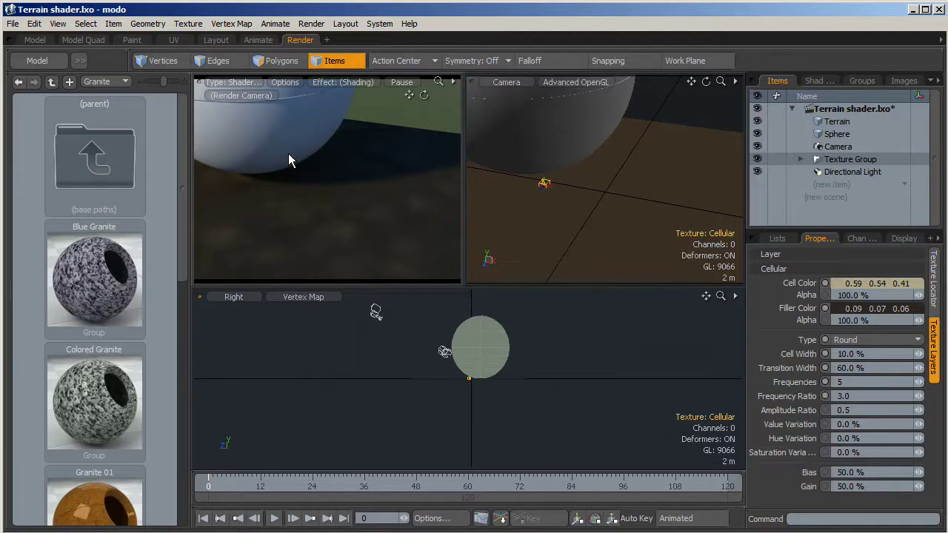
Reopen the Material Editor and add a second Noise layer above the Cellular texture in the Terrain material
{"action": "left_click", "coordinate": [188, 23]}
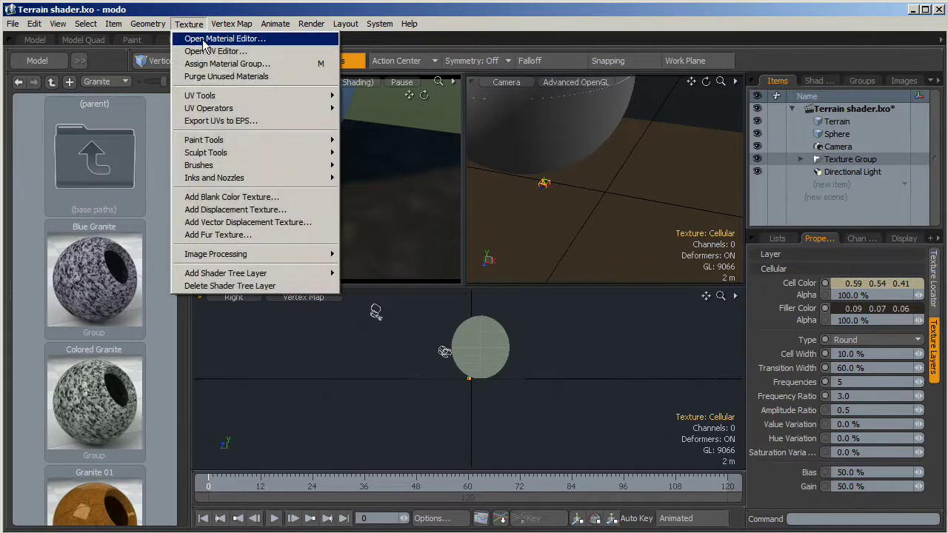
{"action": "left_click", "coordinate": [203, 41]}
{"action": "left_click", "coordinate": [282, 70]}
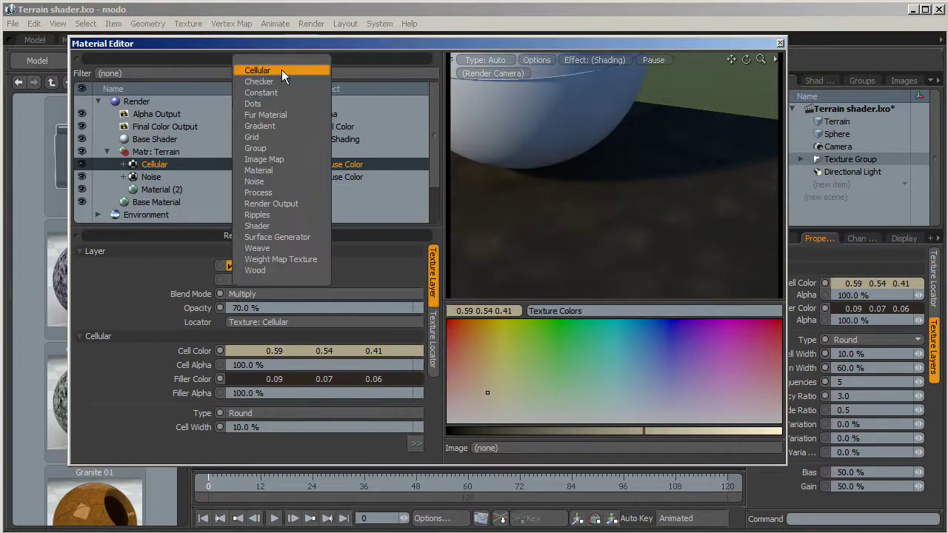
{"action": "left_click", "coordinate": [271, 183]}
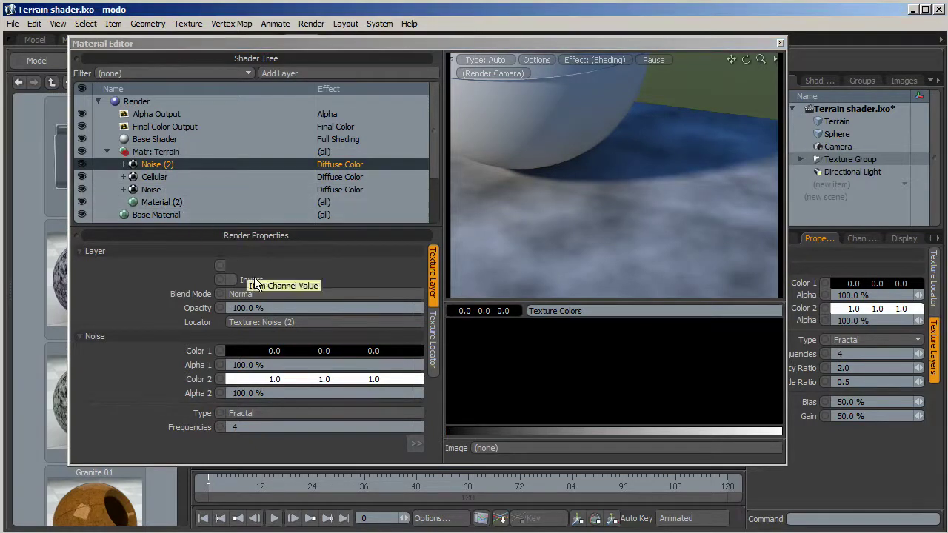
Set Color 1 of the new Noise texture to a very dark brown of 0.08, 0.07, 0.06
{"action": "left_click", "coordinate": [418, 354]}
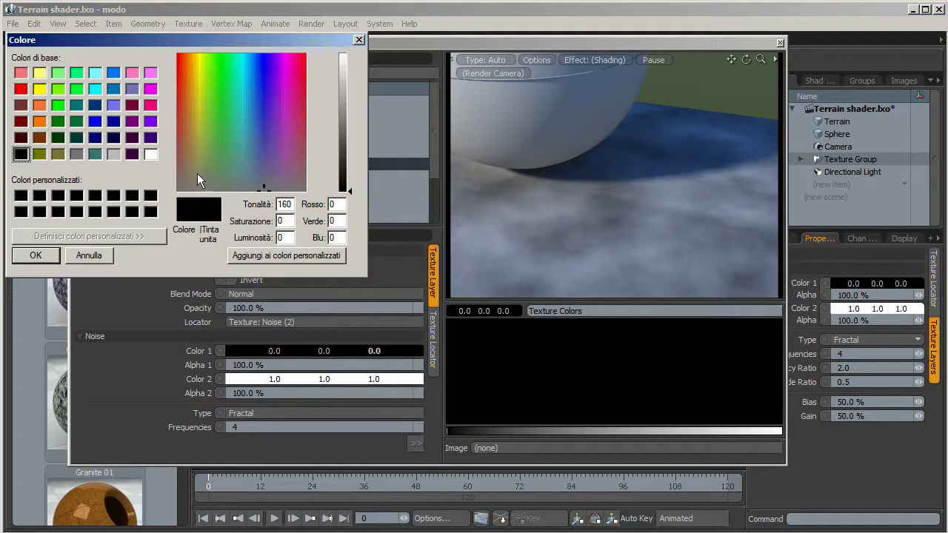
{"action": "left_click_drag", "start_coordinate": [197, 174], "coordinate": [188, 177]}
{"action": "left_click_drag", "start_coordinate": [348, 154], "coordinate": [349, 182]}
{"action": "left_click", "coordinate": [36, 255]}
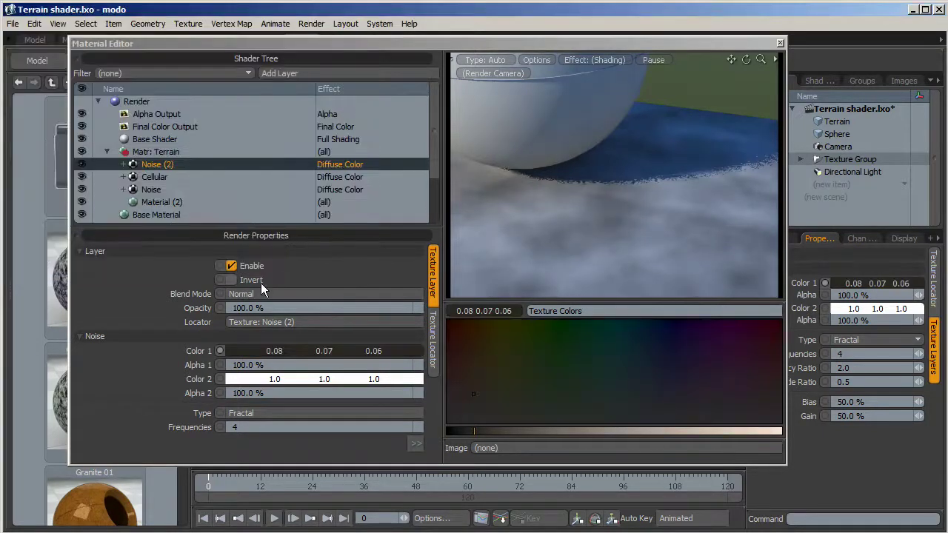
Set Color 2 of the second Noise texture to a sandy brown of 0.51, 0.44, 0.31
{"action": "double_click", "coordinate": [418, 380]}
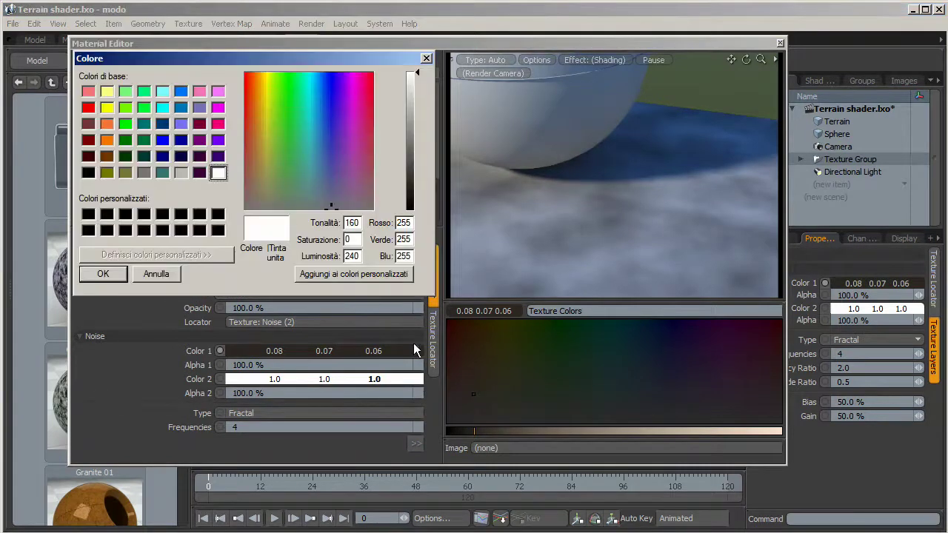
{"action": "left_click", "coordinate": [259, 181]}
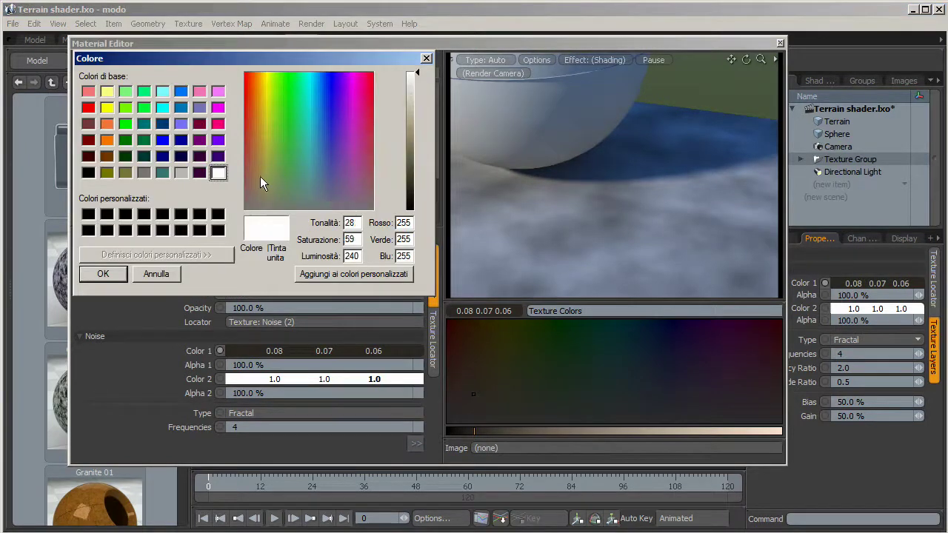
{"action": "left_click", "coordinate": [414, 131]}
{"action": "left_click", "coordinate": [119, 277]}
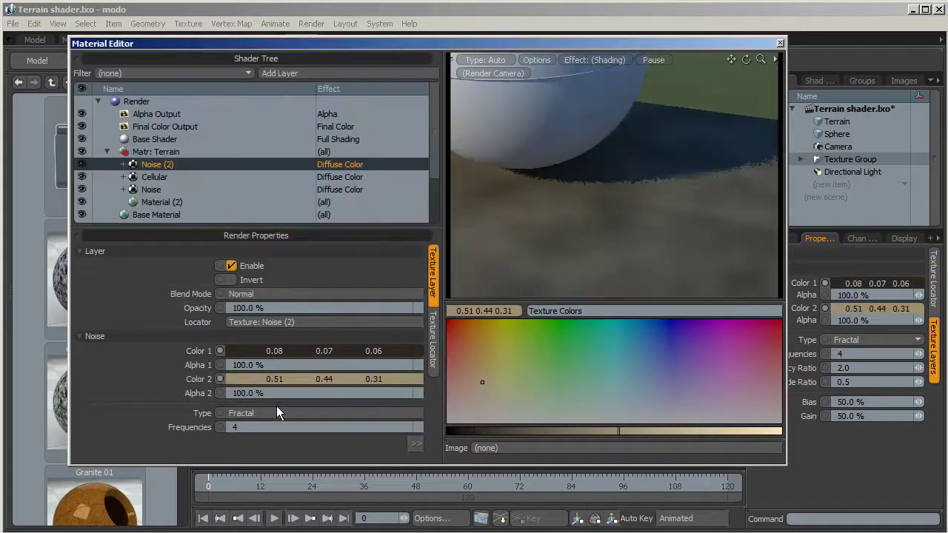
Set the second Noise texture's Frequencies to 15
{"action": "left_click", "coordinate": [233, 424]}
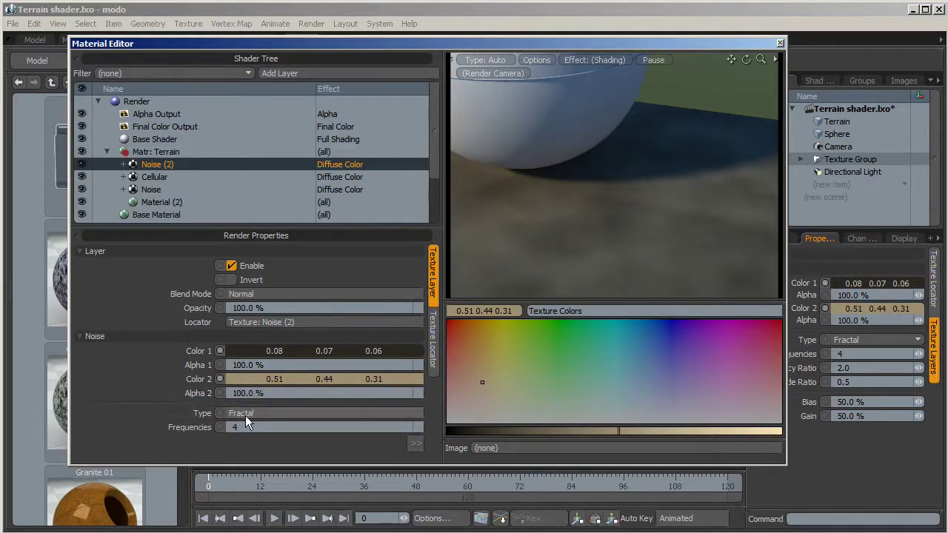
{"action": "left_click", "coordinate": [250, 426]}
{"action": "type", "text": "15"}
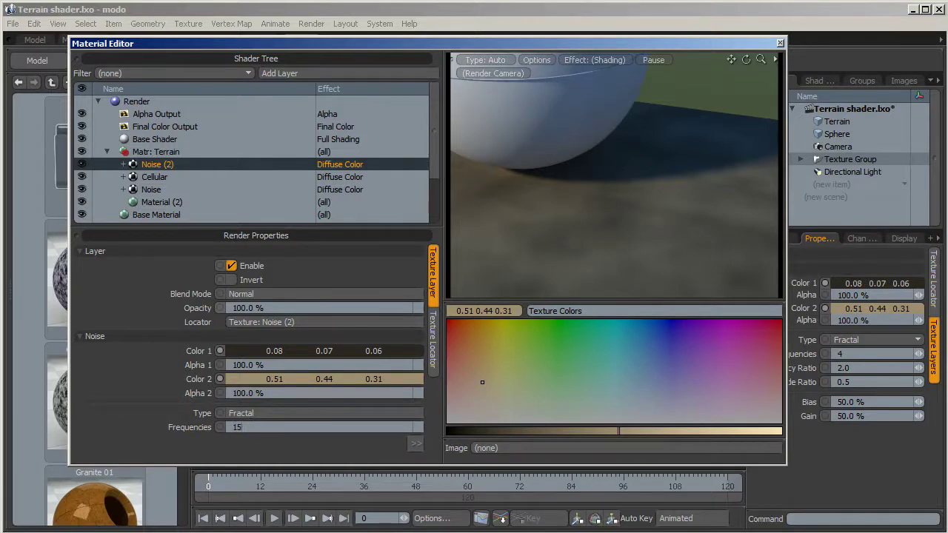
{"action": "key", "text": "Return"}
Collapse the Layer properties and set the second Noise texture's Bias to 70% and Gain to 80%
{"action": "left_click", "coordinate": [81, 252]}
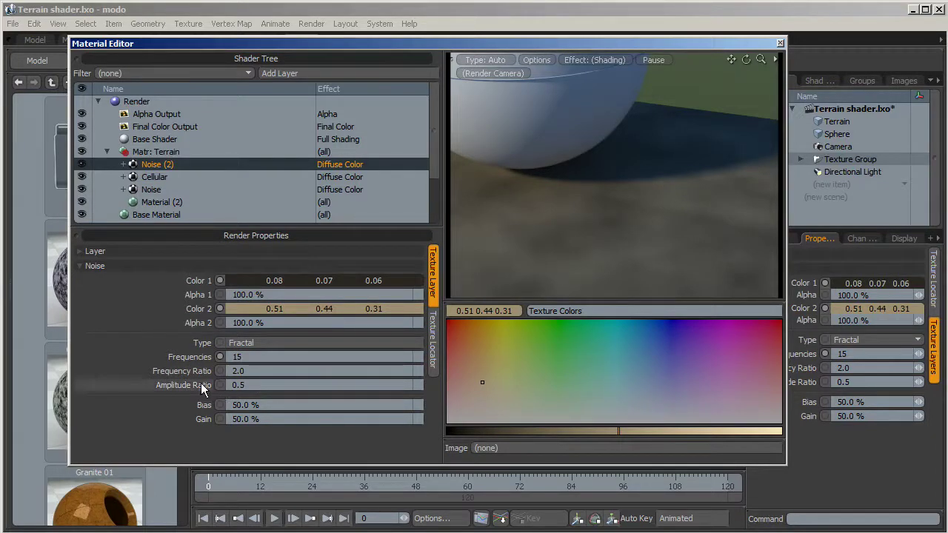
{"action": "left_click", "coordinate": [273, 405]}
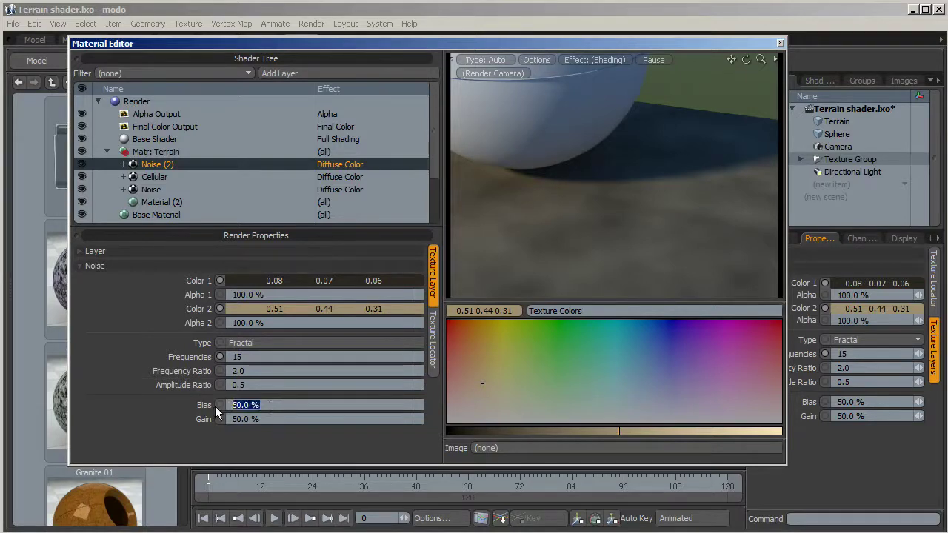
{"action": "type", "text": "70"}
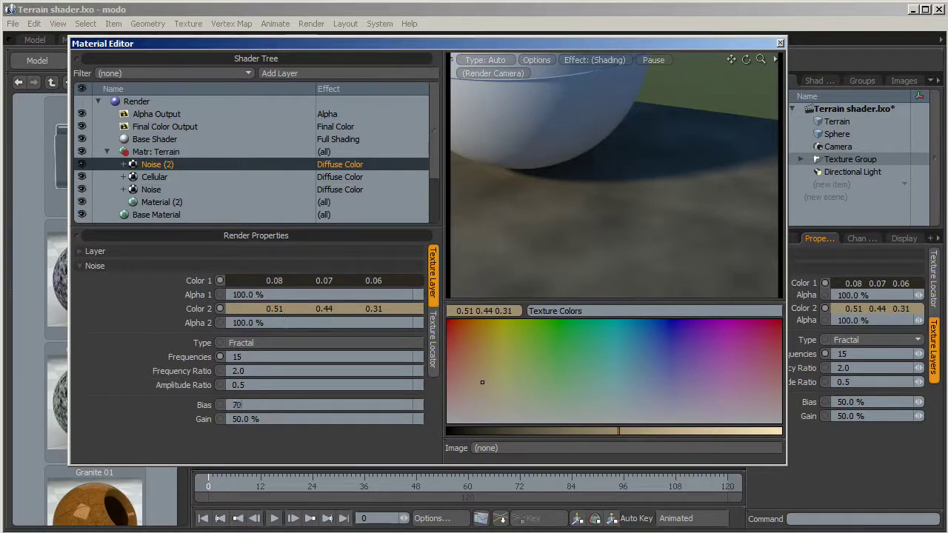
{"action": "key", "text": "Return"}
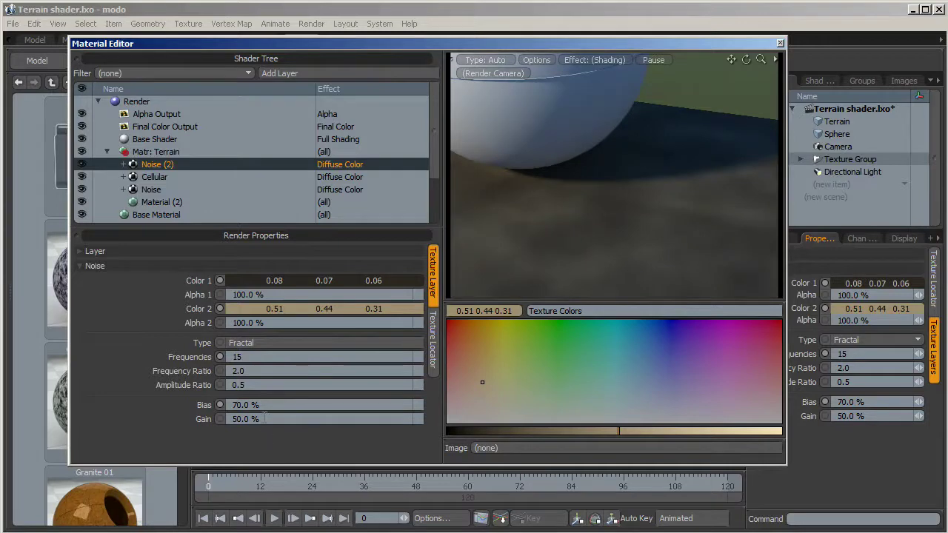
{"action": "key", "text": "Tab"}
{"action": "type", "text": "80"}
{"action": "key", "text": "Return"}
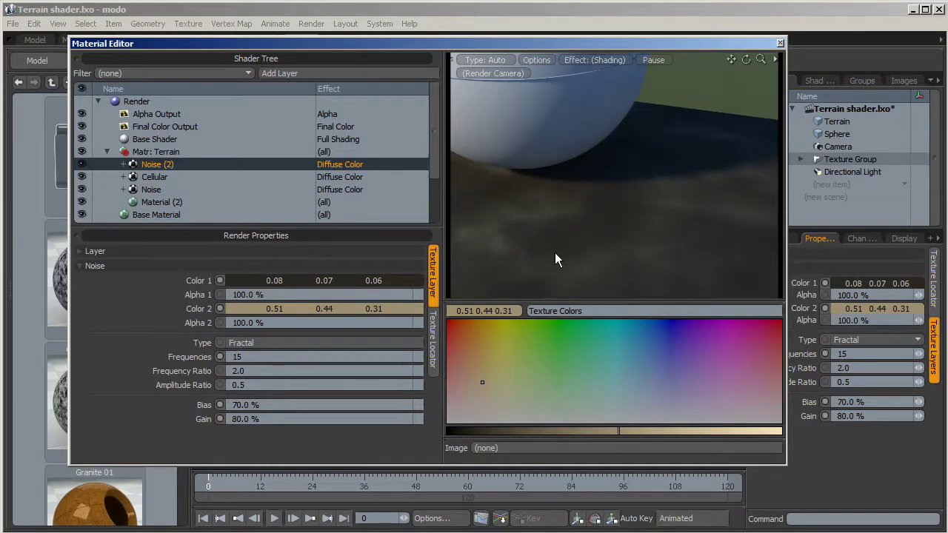
Expand the Layer properties and set the second Noise texture's Blend Mode to Lighten with 50% Opacity
{"action": "left_click", "coordinate": [80, 252]}
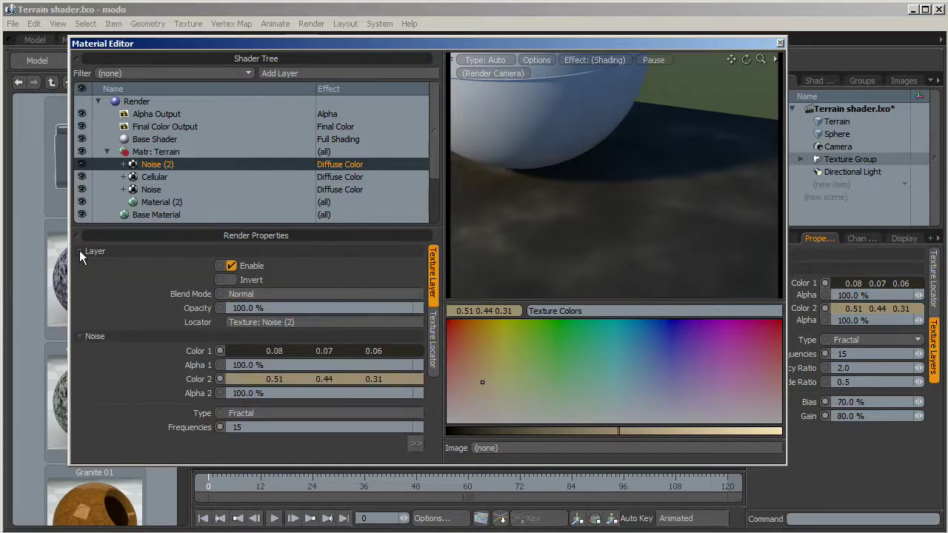
{"action": "left_click", "coordinate": [418, 295]}
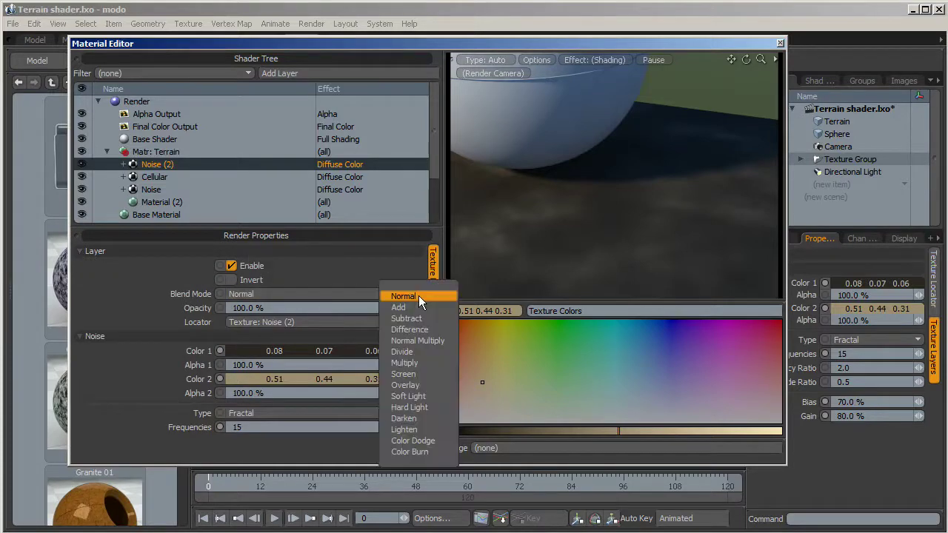
{"action": "left_click", "coordinate": [406, 429]}
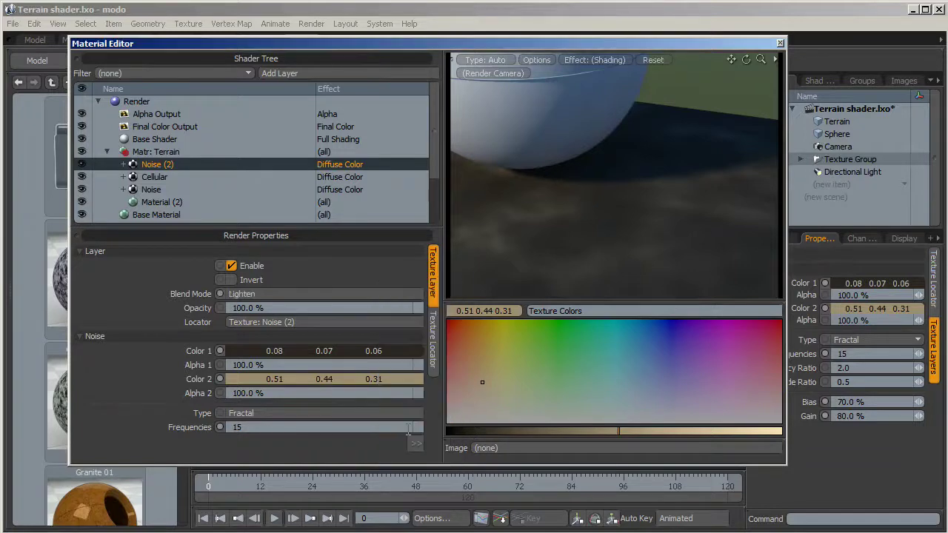
{"action": "left_click", "coordinate": [271, 308]}
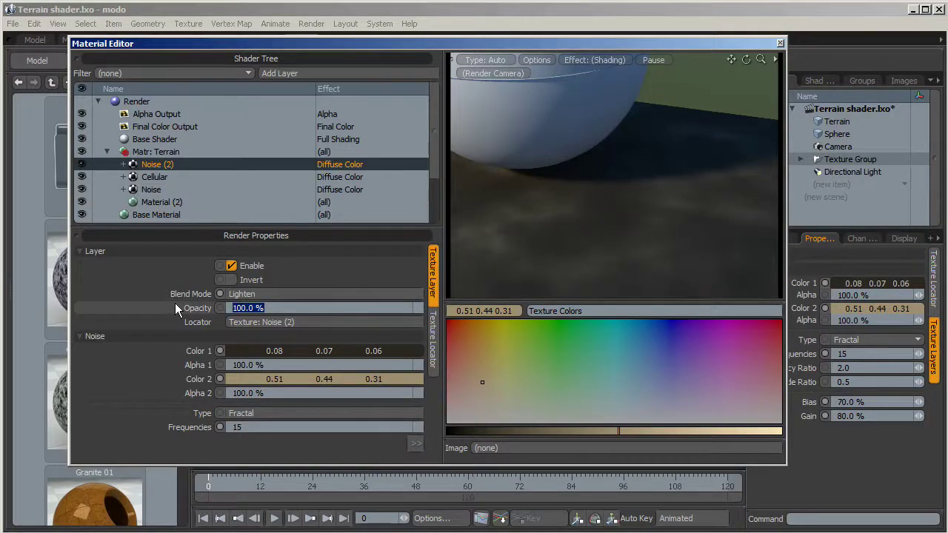
{"action": "type", "text": "50"}
{"action": "key", "text": "Return"}
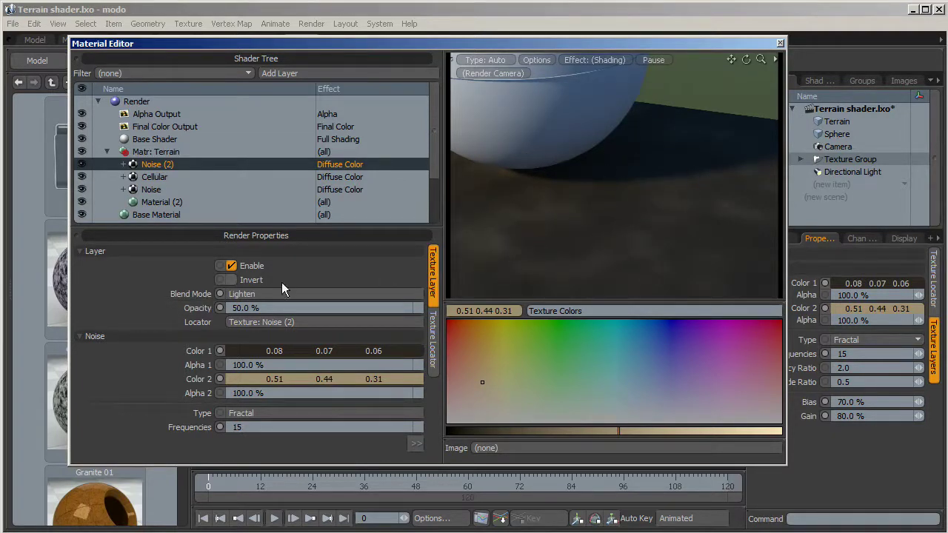
Set the Cellular texture's Opacity to 85%
{"action": "left_click", "coordinate": [169, 177]}
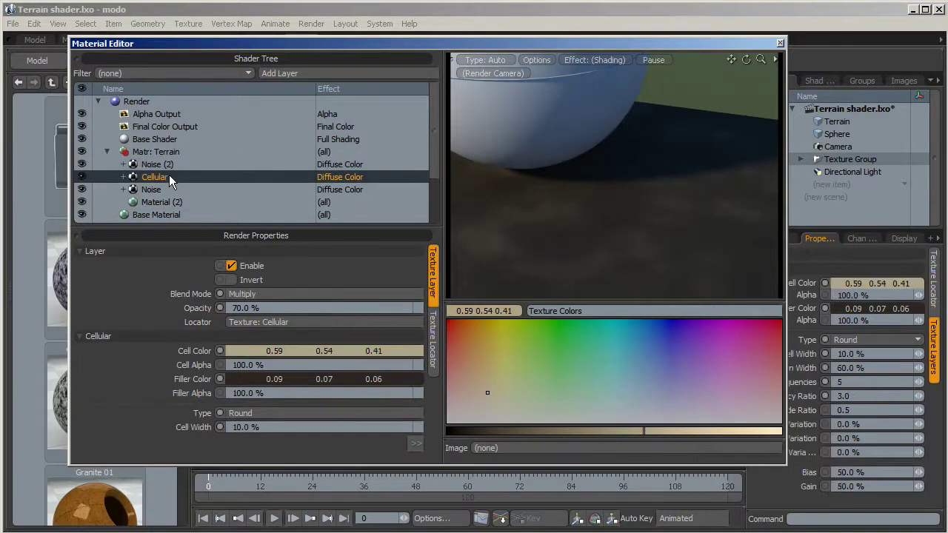
{"action": "left_click", "coordinate": [268, 308]}
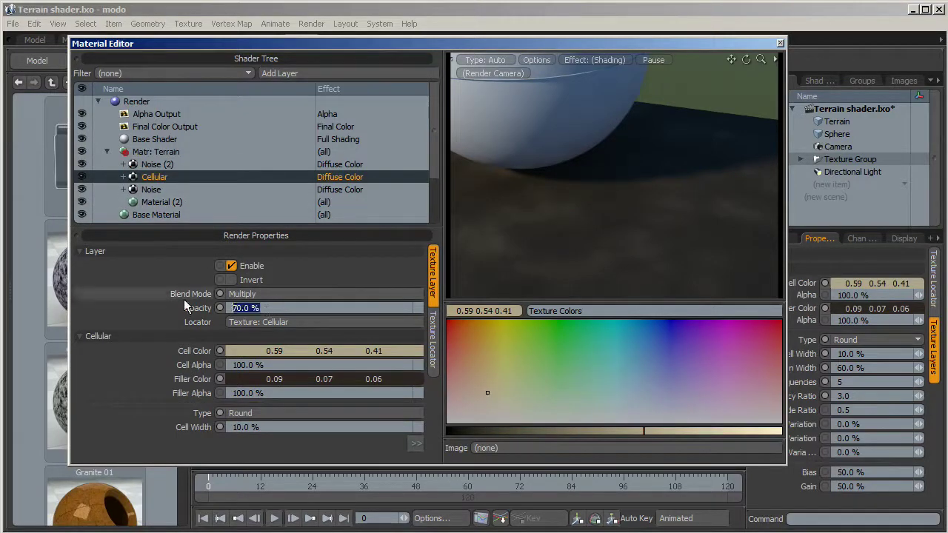
{"action": "type", "text": "85"}
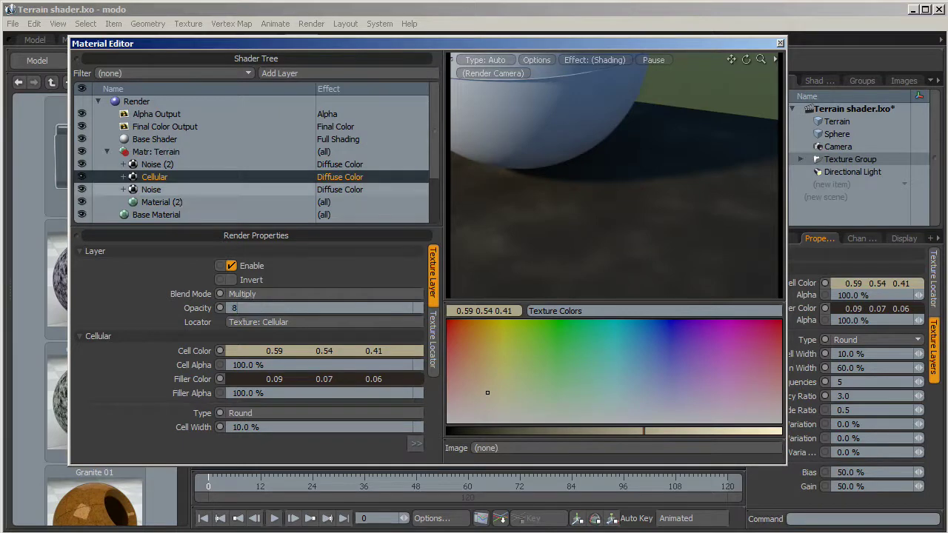
{"action": "key", "text": "Return"}
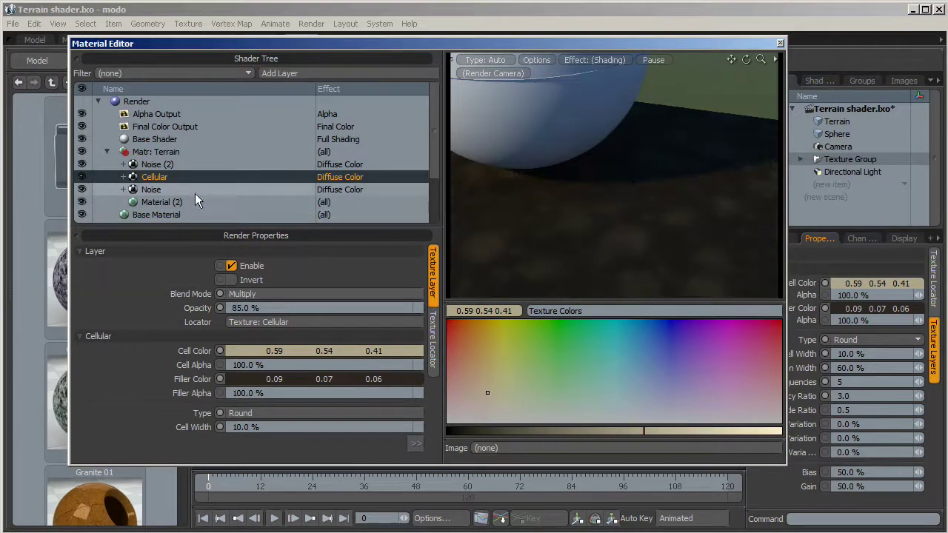
Set the second Noise texture's Opacity to 55%
{"action": "left_click", "coordinate": [158, 164]}
{"action": "left_click", "coordinate": [269, 308]}
{"action": "type", "text": "55"}
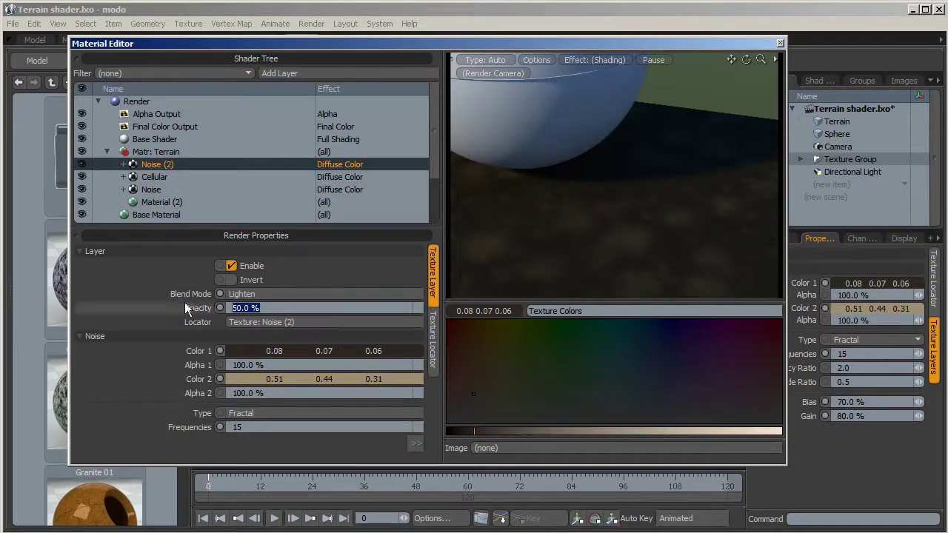
{"action": "key", "text": "Return"}
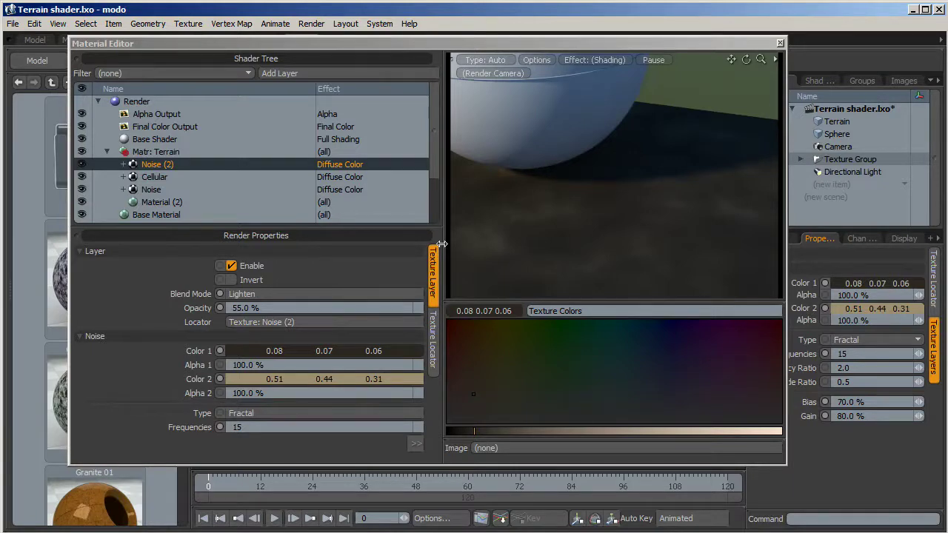
Add a third Noise texture to the Terrain material and set its Color 1 to a pale sand of 0.75, 0.67, 0.44
{"action": "left_click", "coordinate": [281, 72]}
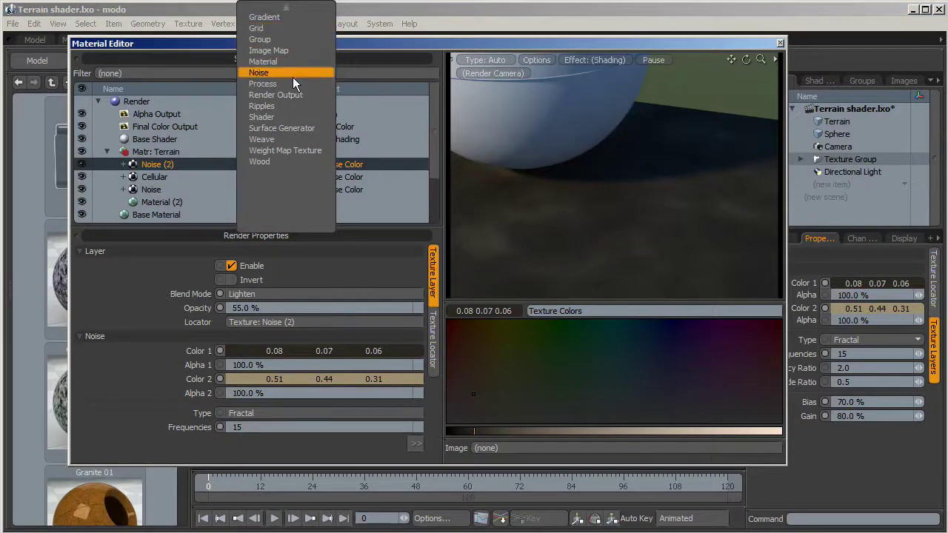
{"action": "left_click", "coordinate": [293, 74]}
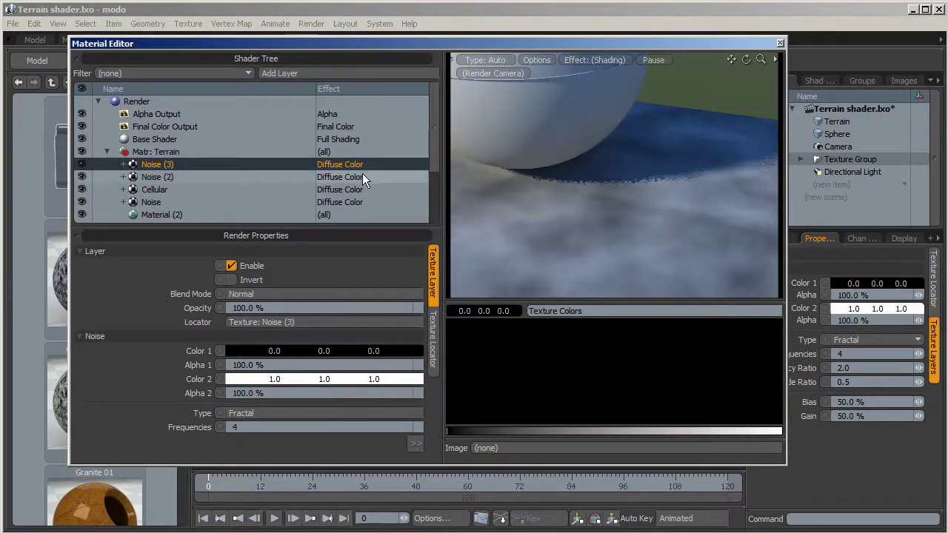
{"action": "left_click", "coordinate": [418, 351]}
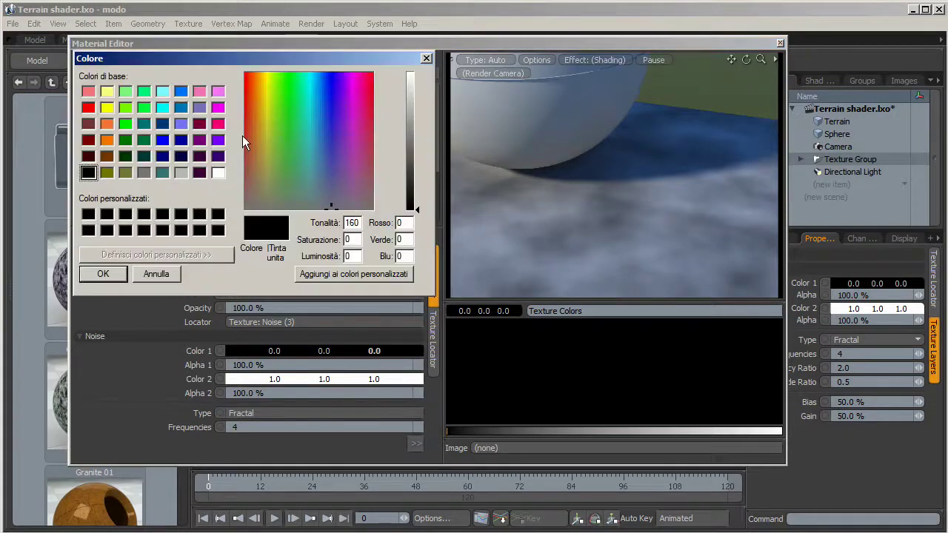
{"action": "left_click_drag", "start_coordinate": [262, 155], "coordinate": [261, 160]}
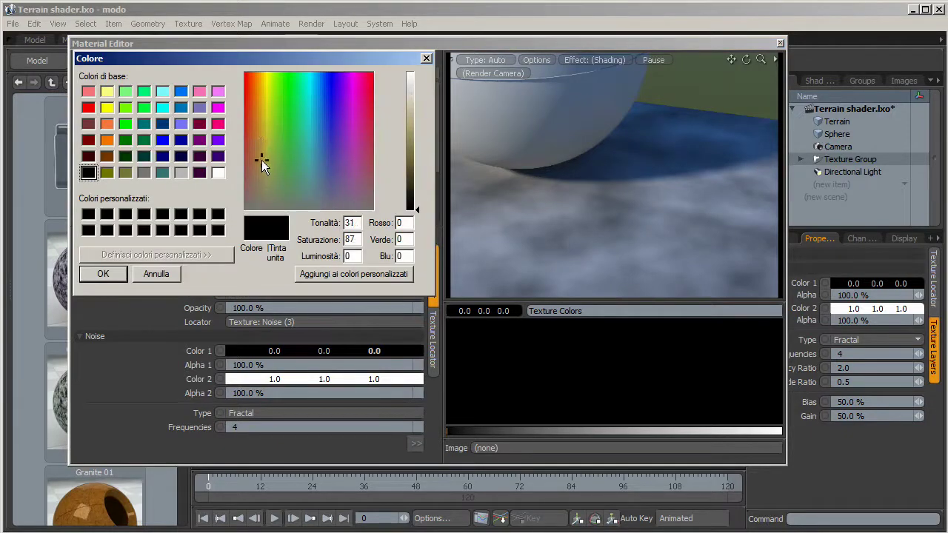
{"action": "left_click", "coordinate": [409, 111]}
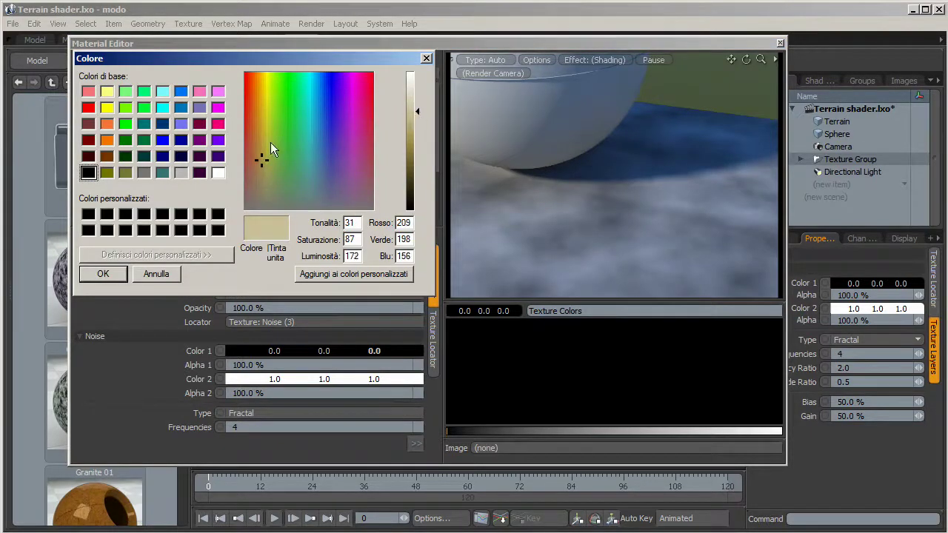
{"action": "left_click_drag", "start_coordinate": [261, 159], "coordinate": [261, 153]}
{"action": "left_click", "coordinate": [113, 275]}
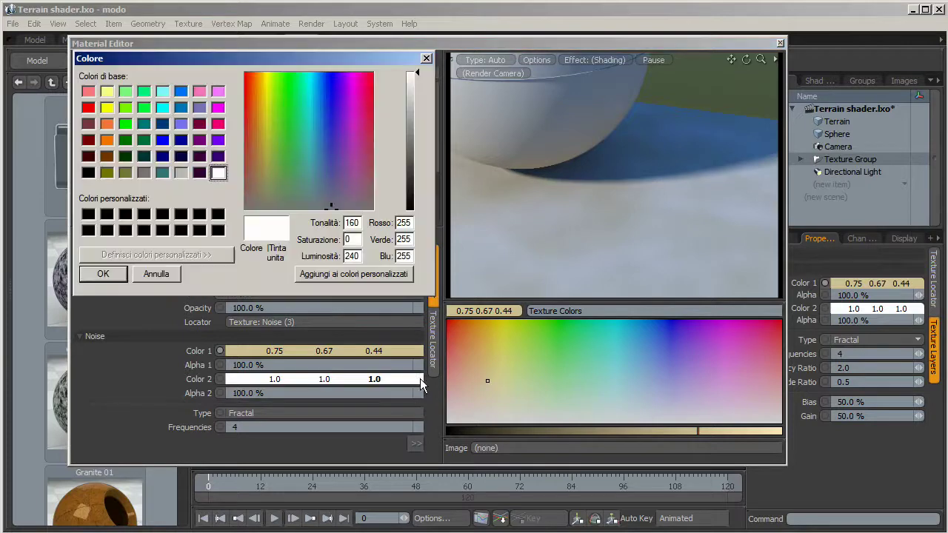
Set the third Noise texture's Color 2 to a dark brown of 0.14, 0.12, 0.1
{"action": "double_click", "coordinate": [374, 379]}
{"action": "left_click", "coordinate": [257, 197]}
{"action": "left_click_drag", "start_coordinate": [405, 148], "coordinate": [414, 174]}
{"action": "left_click", "coordinate": [111, 276]}
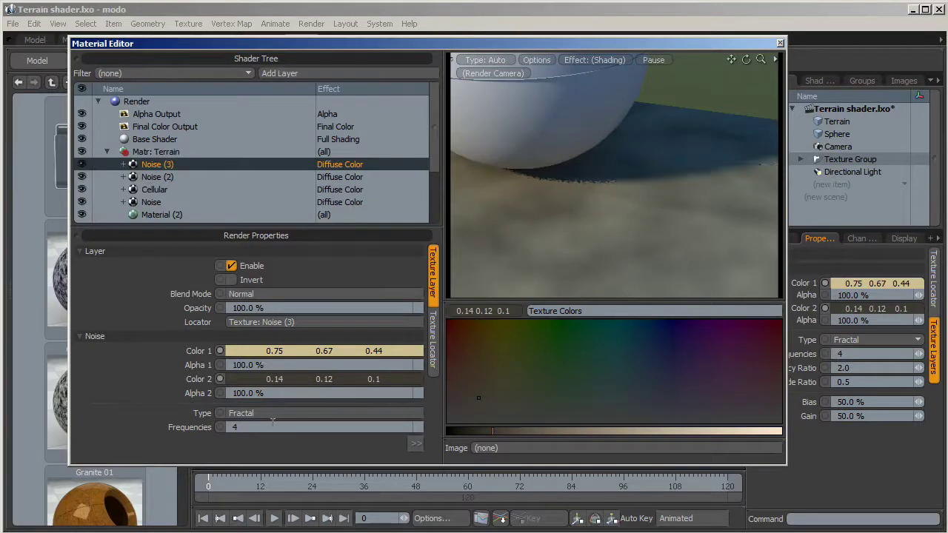
Change the third Noise texture's Type to Turbulence and set its Frequencies to 15
{"action": "left_click", "coordinate": [417, 412]}
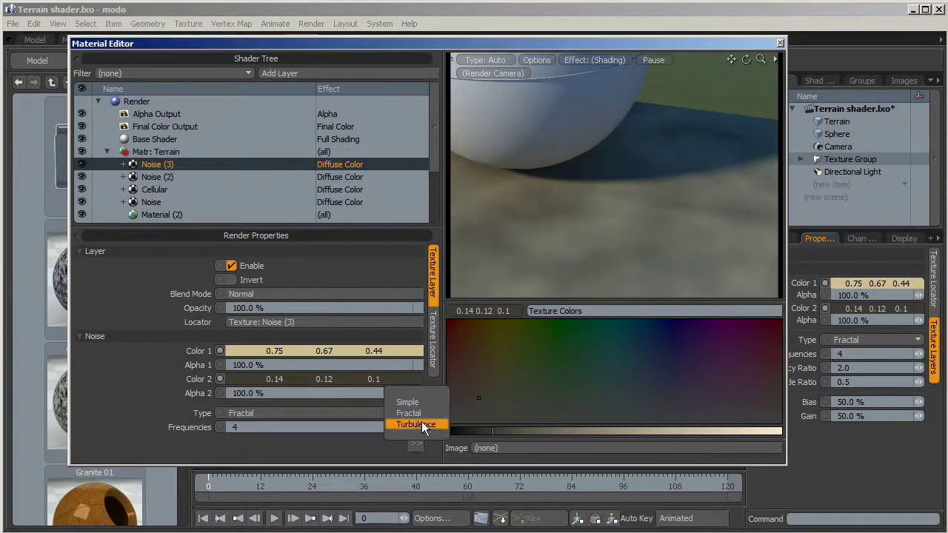
{"action": "left_click", "coordinate": [419, 422]}
{"action": "left_click", "coordinate": [79, 252]}
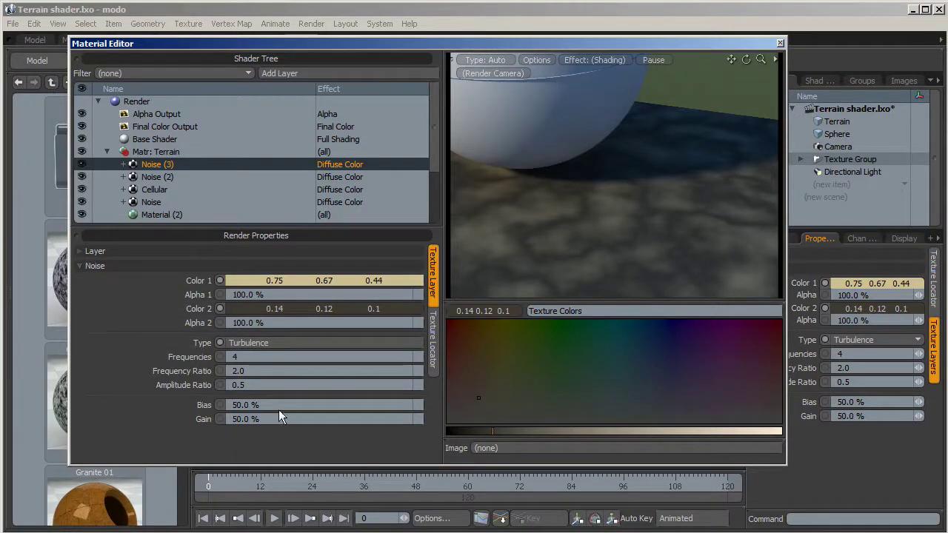
{"action": "left_click", "coordinate": [252, 357]}
{"action": "type", "text": "15"}
{"action": "key", "text": "Return"}
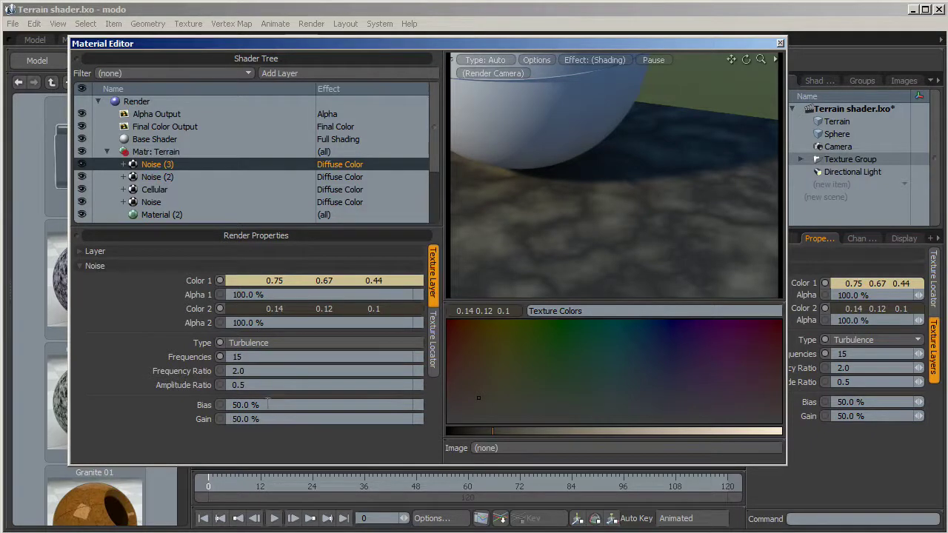
Set the third Noise texture's Bias to 75% and Gain to 70%
{"action": "left_click", "coordinate": [265, 404]}
{"action": "type", "text": "75"}
{"action": "key", "text": "Return"}
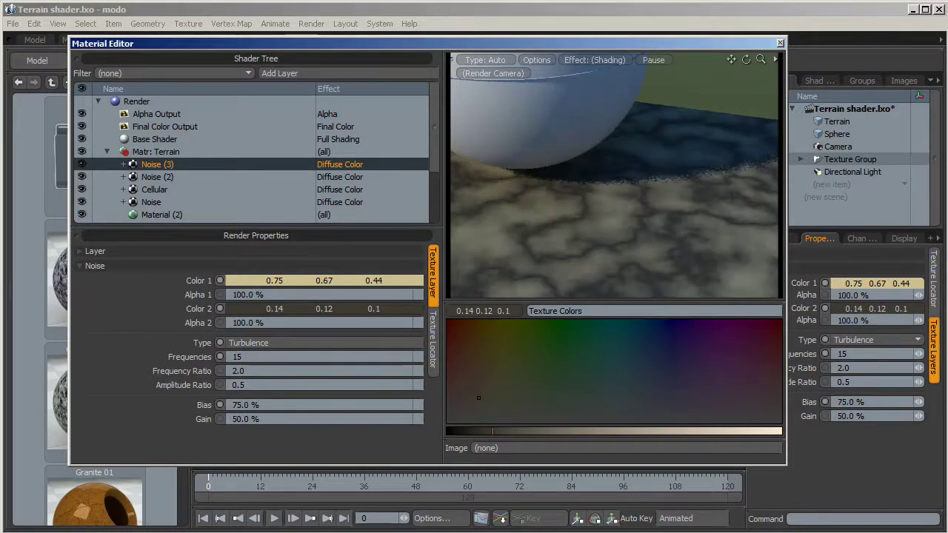
{"action": "left_click", "coordinate": [252, 419]}
{"action": "type", "text": "70"}
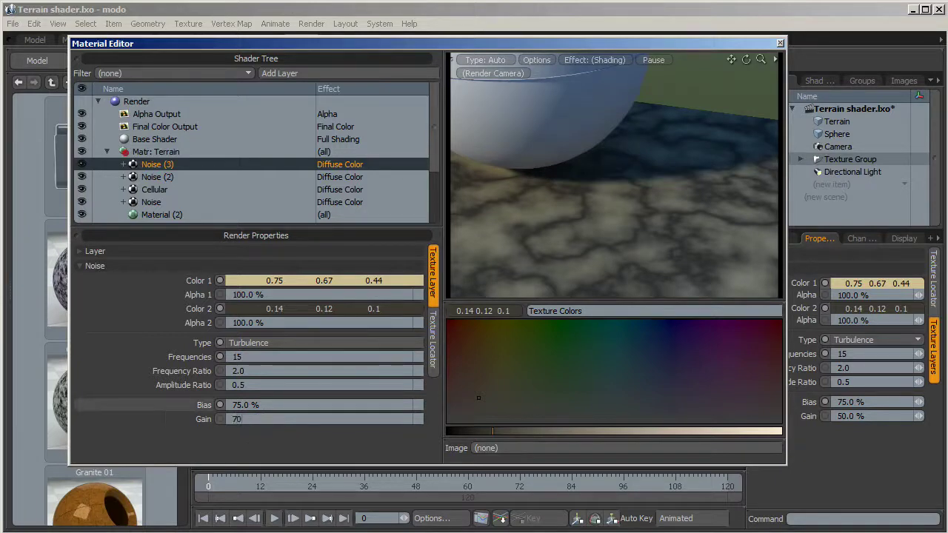
{"action": "key", "text": "Return"}
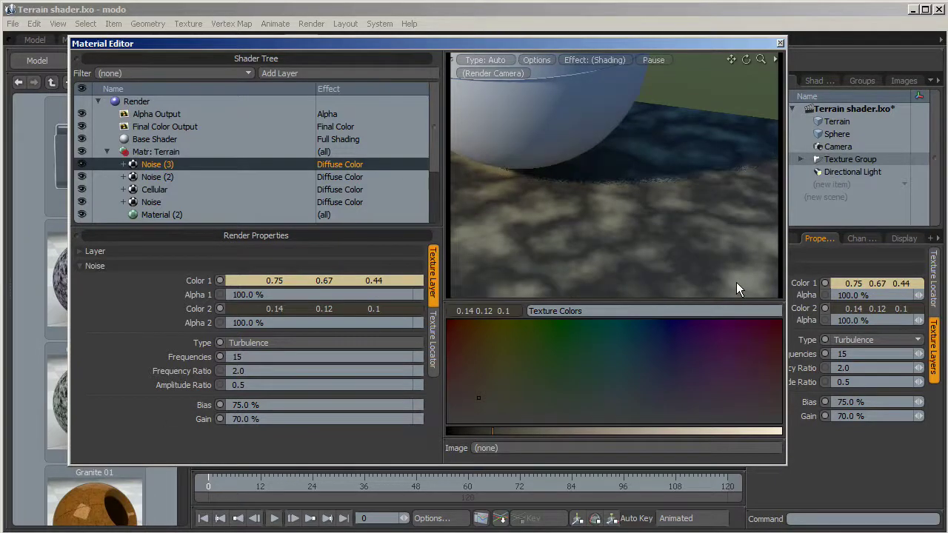
Set the third Noise texture locator's Size X and Size Z to 30 cm
{"action": "left_click", "coordinate": [434, 344]}
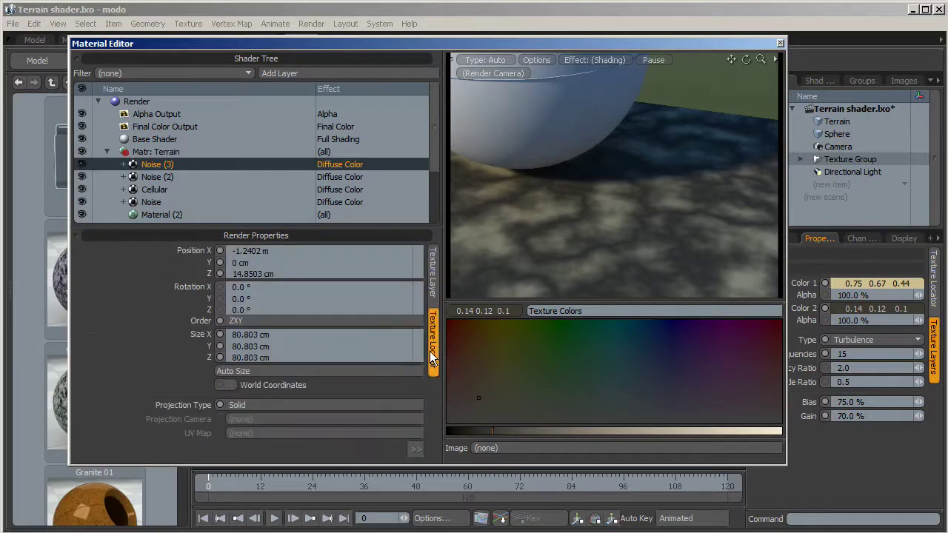
{"action": "left_click", "coordinate": [299, 334]}
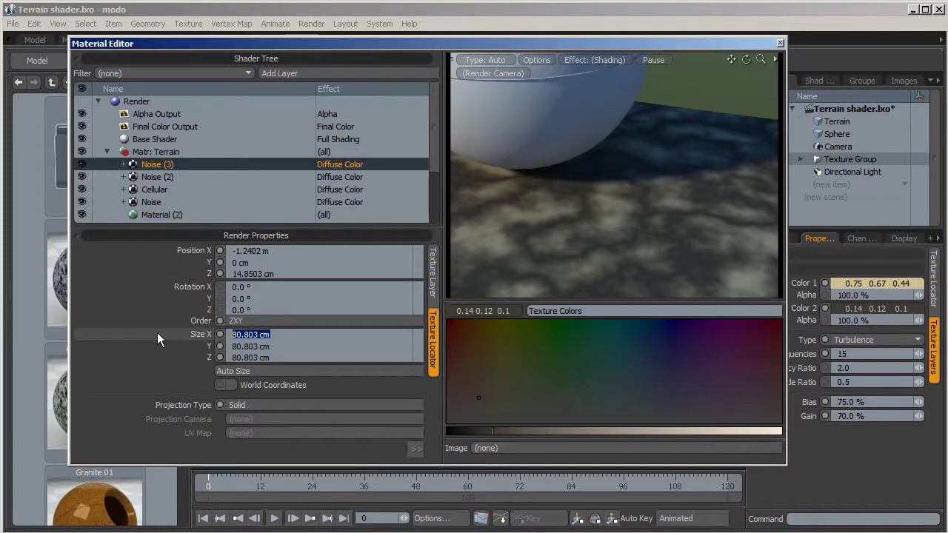
{"action": "type", "text": "30"}
{"action": "key", "text": "Return"}
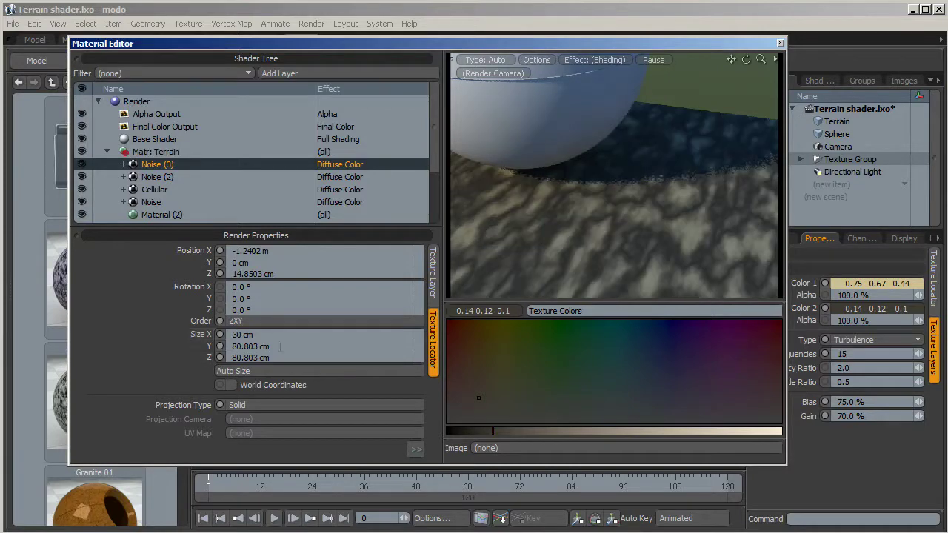
{"action": "left_click", "coordinate": [278, 357]}
{"action": "type", "text": "30"}
{"action": "key", "text": "Return"}
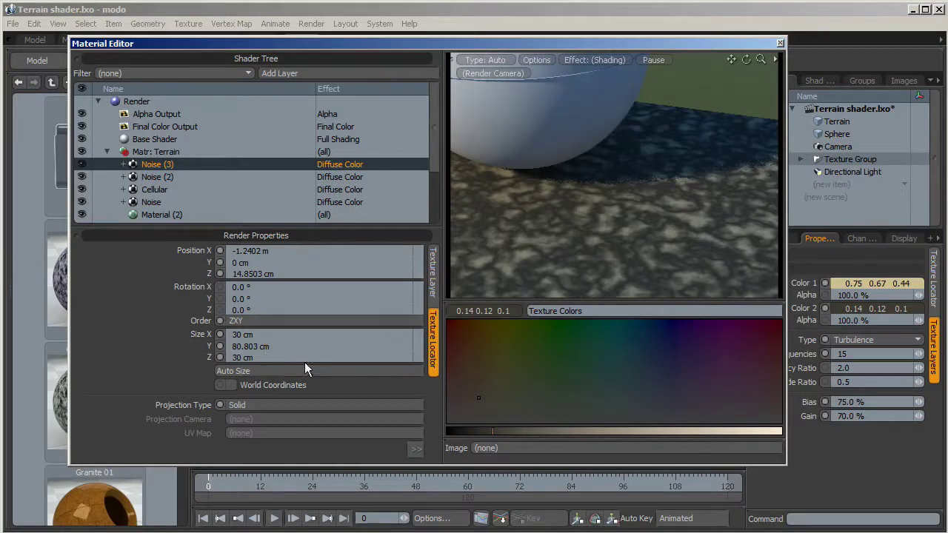
Expand the Layer properties and reduce the third Noise texture's Opacity to 10%
{"action": "left_click", "coordinate": [434, 270]}
{"action": "left_click", "coordinate": [80, 252]}
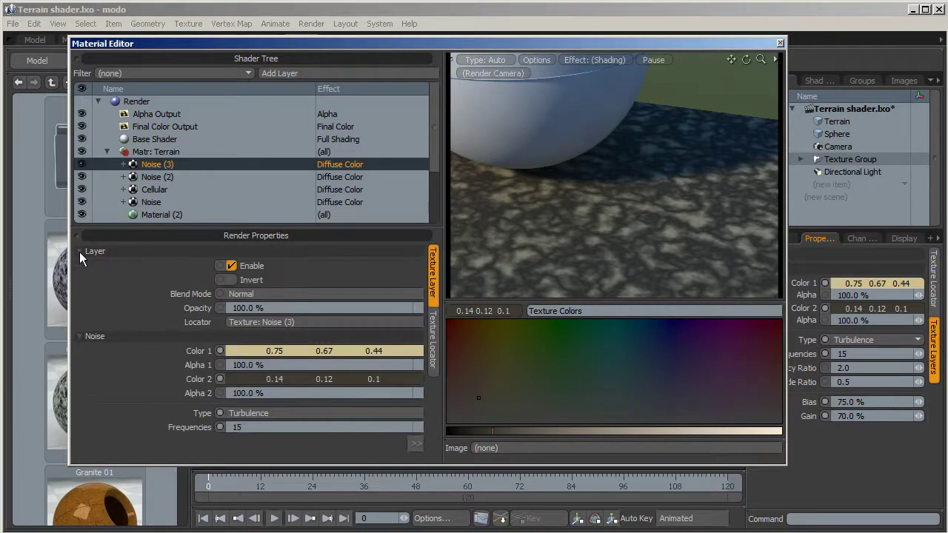
{"action": "left_click", "coordinate": [255, 308]}
{"action": "type", "text": "10"}
{"action": "key", "text": "Return"}
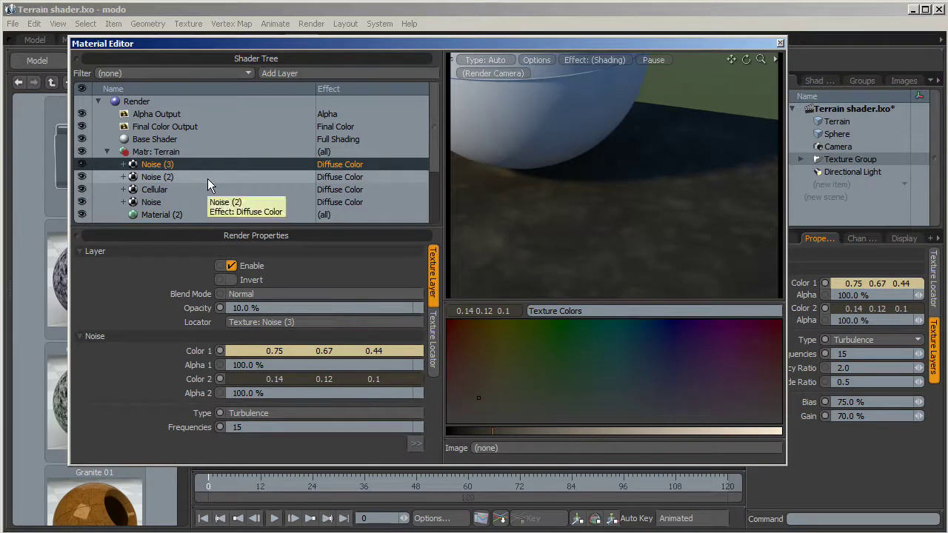
Close the Material Editor and start Save Scene As, browsing to the CGCookie folder in Video Tutorial on drive E:
{"action": "left_click", "coordinate": [808, 28]}
{"action": "left_click", "coordinate": [780, 42]}
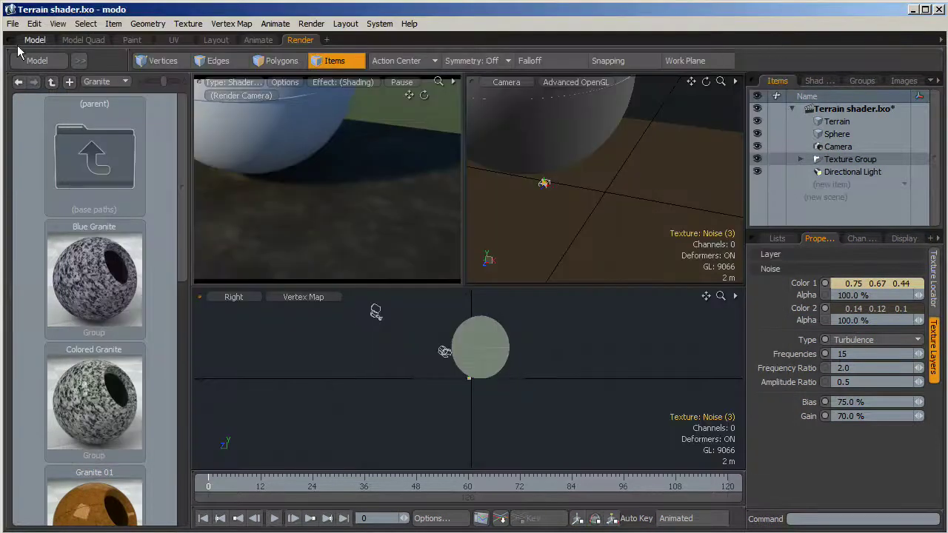
{"action": "left_click", "coordinate": [14, 23]}
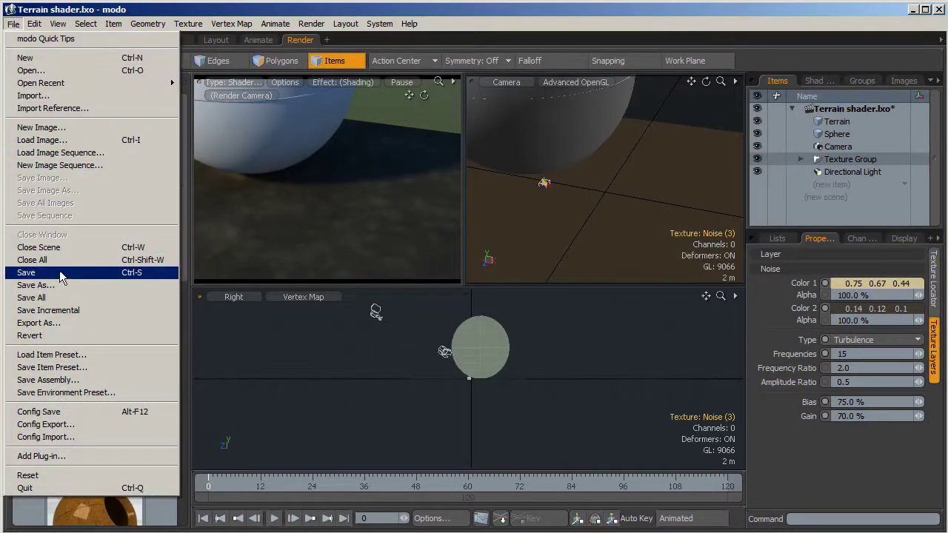
{"action": "left_click", "coordinate": [37, 285]}
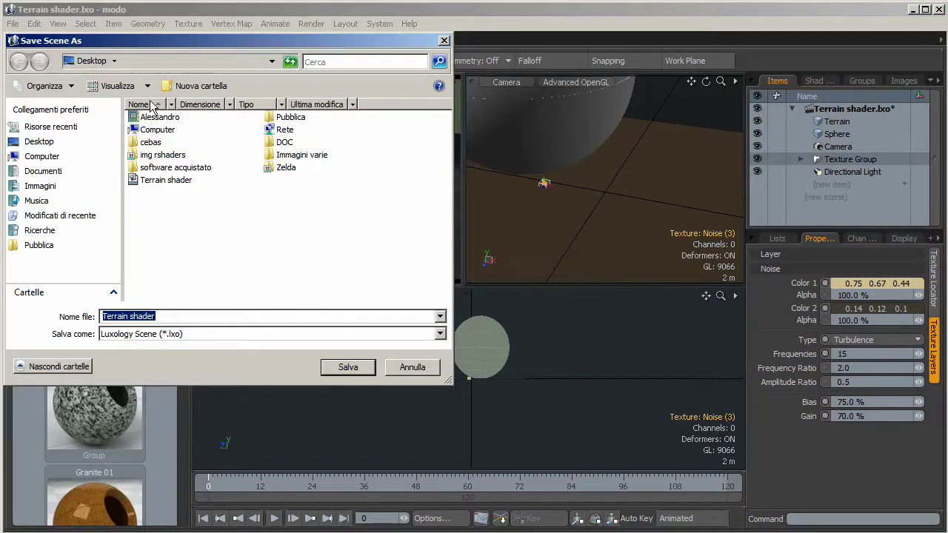
{"action": "double_click", "coordinate": [152, 130]}
{"action": "double_click", "coordinate": [185, 171]}
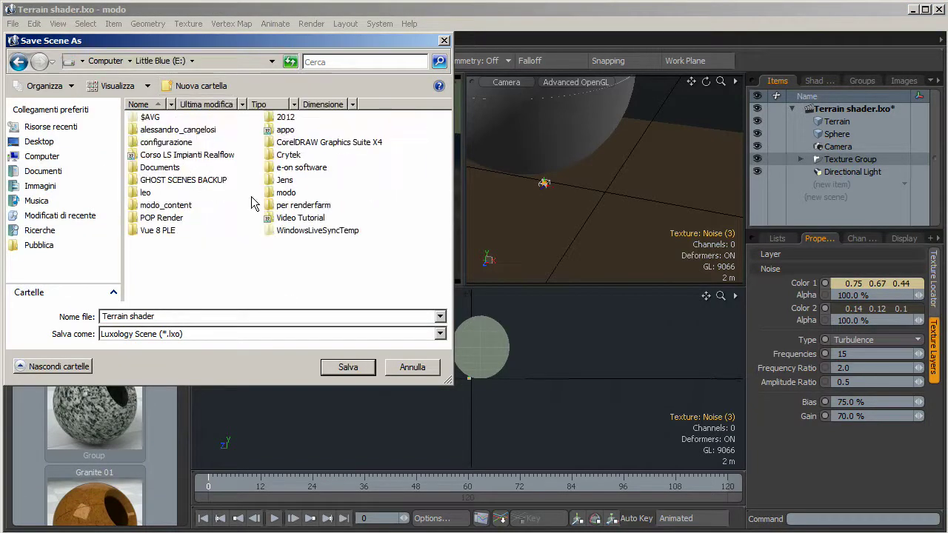
{"action": "double_click", "coordinate": [297, 214]}
{"action": "double_click", "coordinate": [157, 118]}
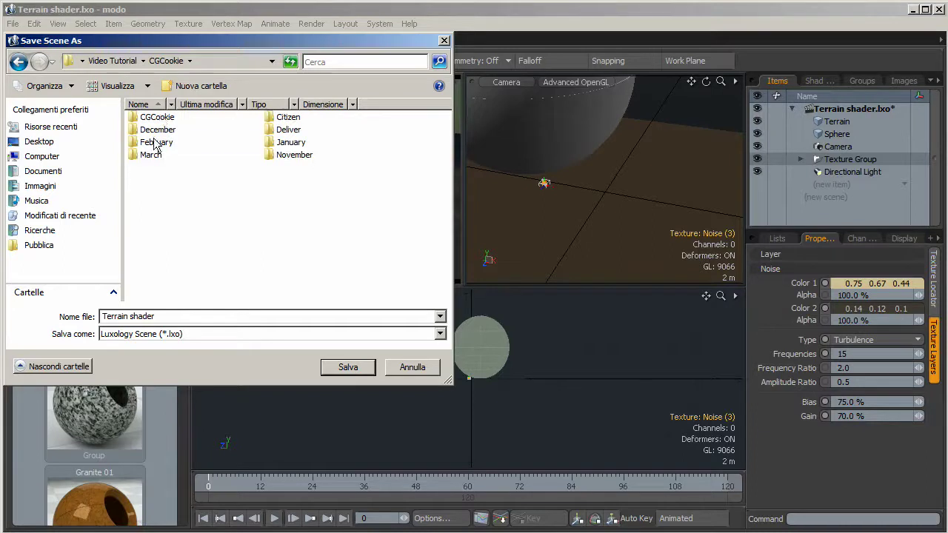
{"action": "double_click", "coordinate": [150, 154]}
{"action": "double_click", "coordinate": [148, 119]}
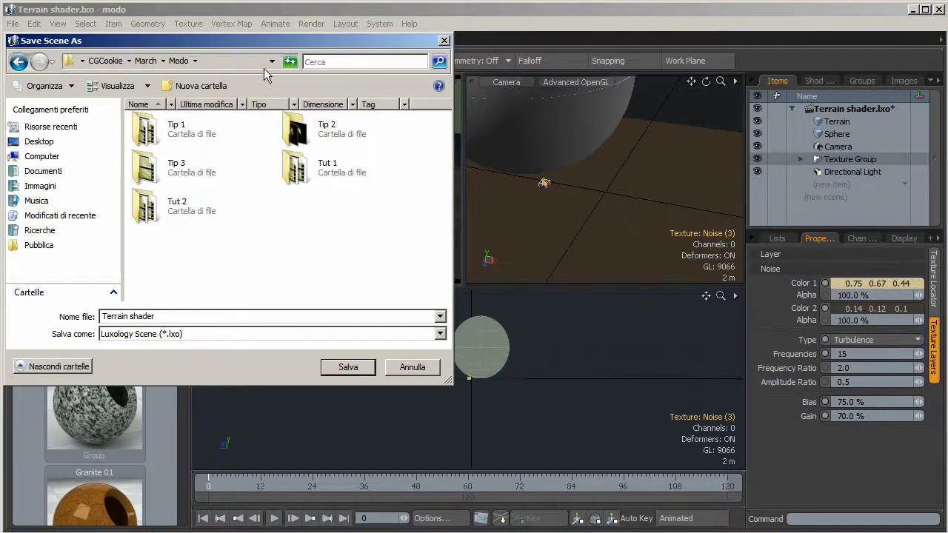
{"action": "left_click", "coordinate": [104, 61]}
Browse to the Deliver, March, Modo folder, create a new folder named "Tip 3" there and open it as the save location
{"action": "double_click", "coordinate": [264, 132]}
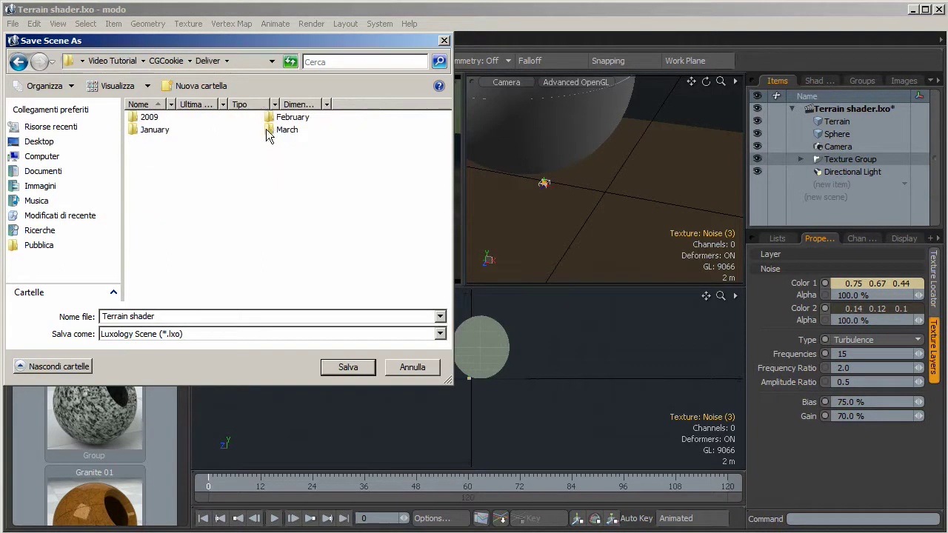
{"action": "double_click", "coordinate": [287, 132]}
{"action": "double_click", "coordinate": [149, 117]}
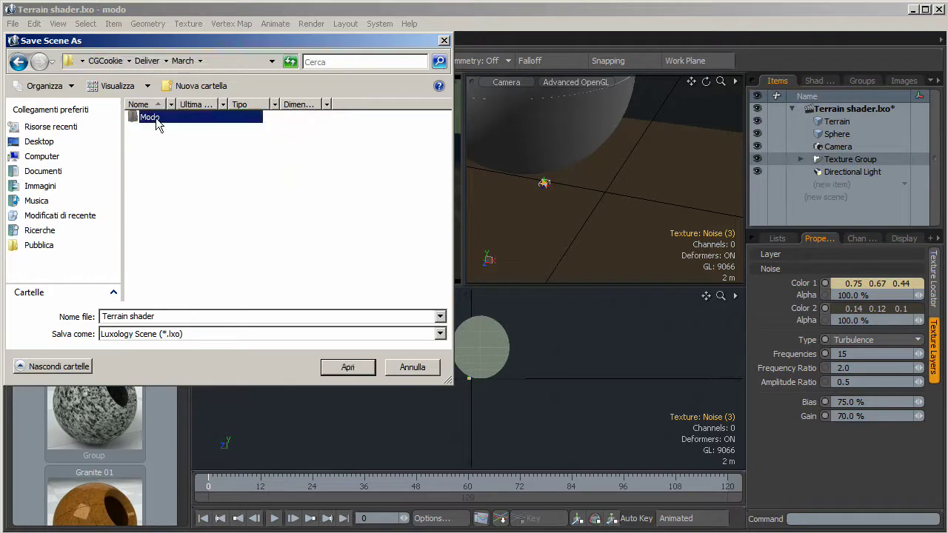
{"action": "left_click", "coordinate": [197, 86]}
{"action": "type", "text": "T"}
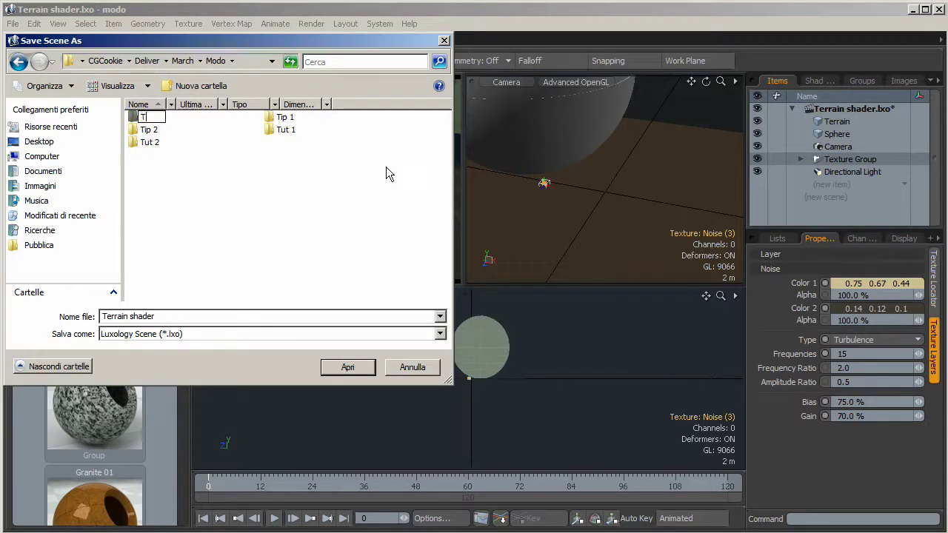
{"action": "type", "text": "ip 3"}
{"action": "key", "text": "Return"}
{"action": "key", "text": "Return"}
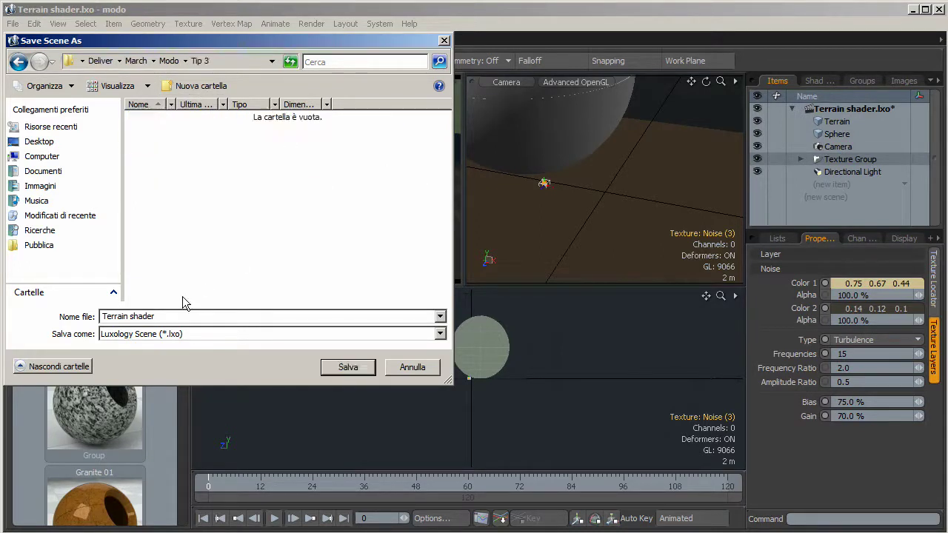
Save the scene in the Tip 3 folder under the file name modo_Tip_M_3
{"action": "left_click", "coordinate": [146, 316]}
{"action": "type", "text": "modo_"}
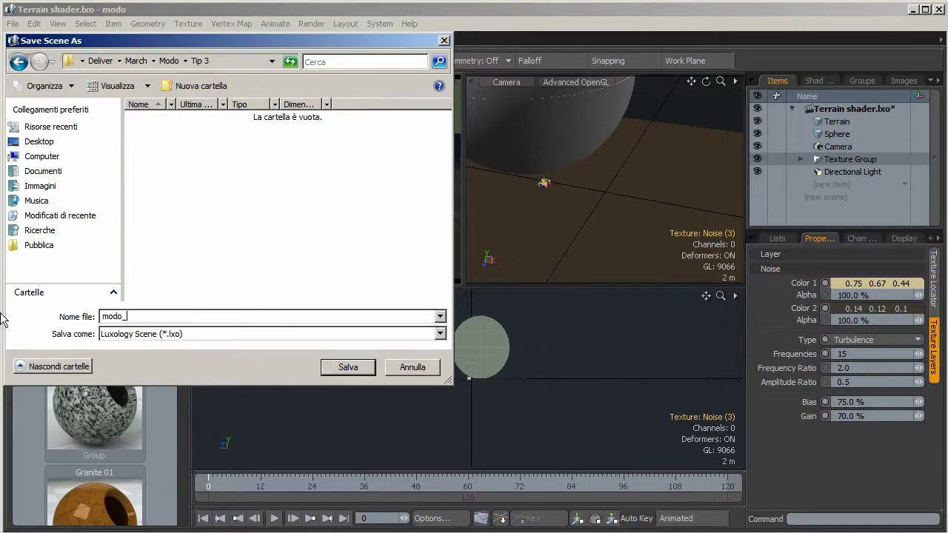
{"action": "type", "text": "Tip_M_3"}
{"action": "key", "text": "Return"}
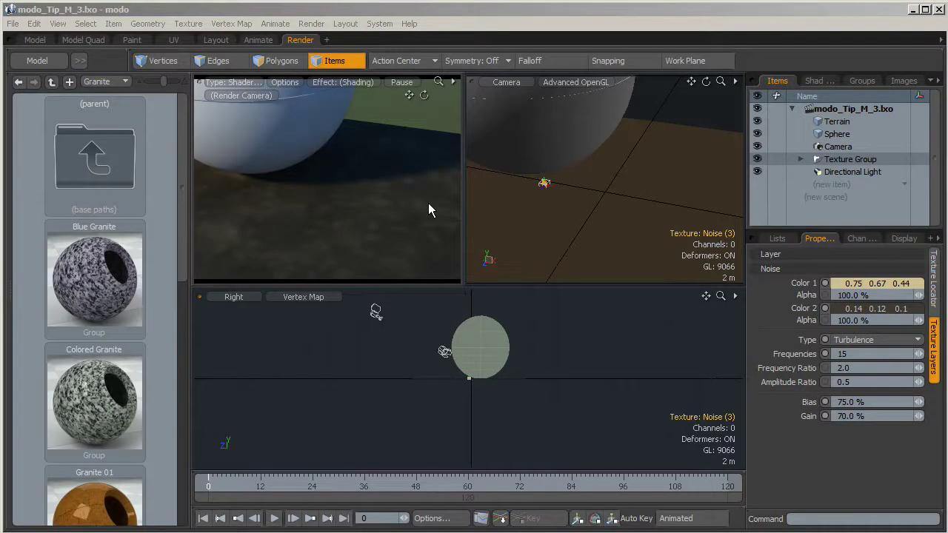
Reopen the Material Editor, add a fourth Noise texture to the Terrain material and set its effect to Displacement
{"action": "left_click", "coordinate": [188, 22]}
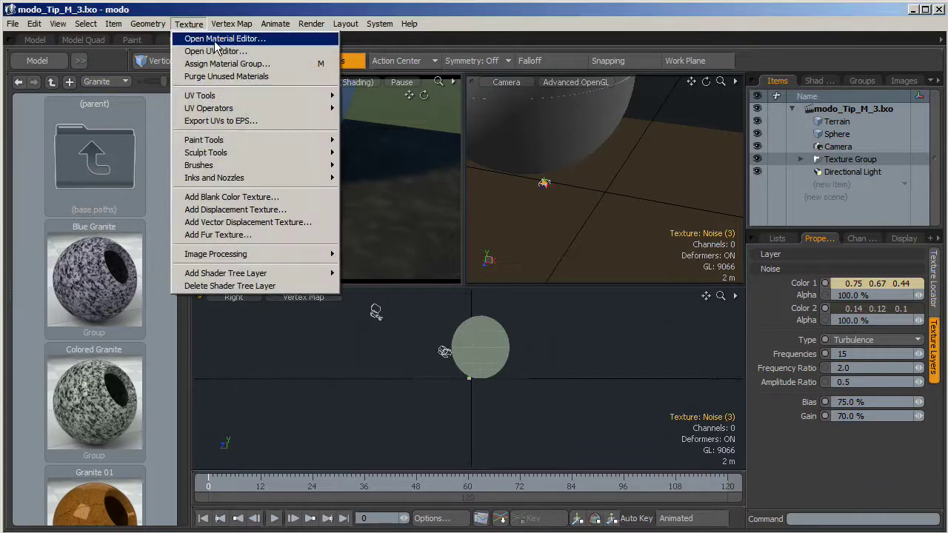
{"action": "left_click", "coordinate": [215, 34]}
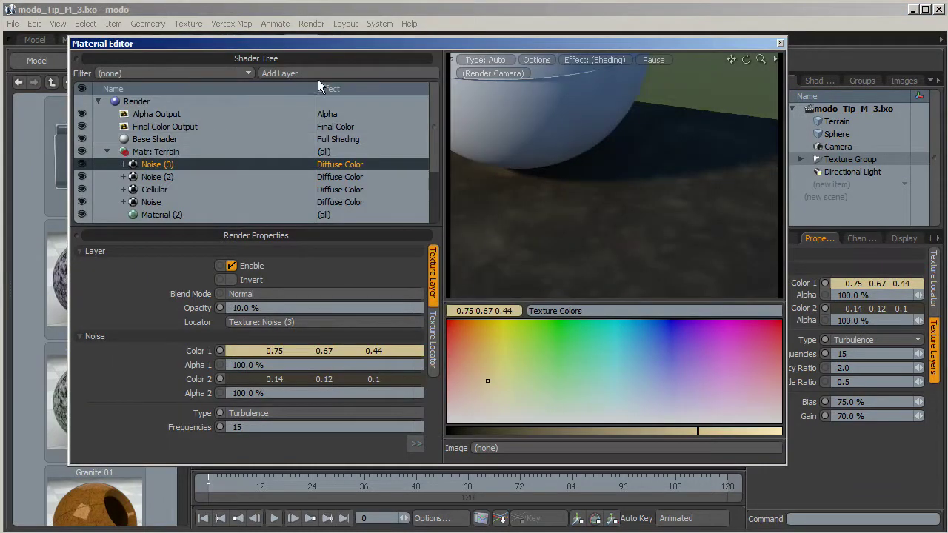
{"action": "left_click", "coordinate": [298, 72]}
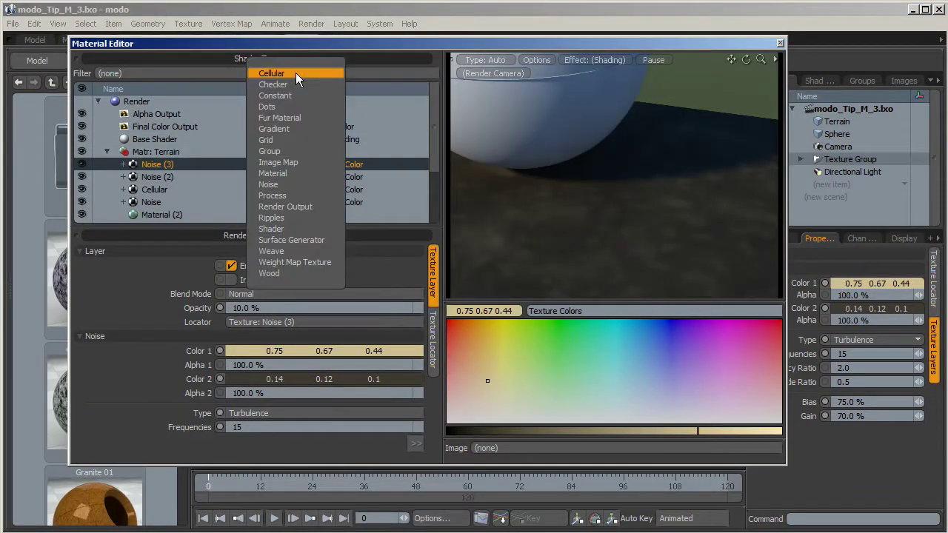
{"action": "left_click", "coordinate": [285, 184]}
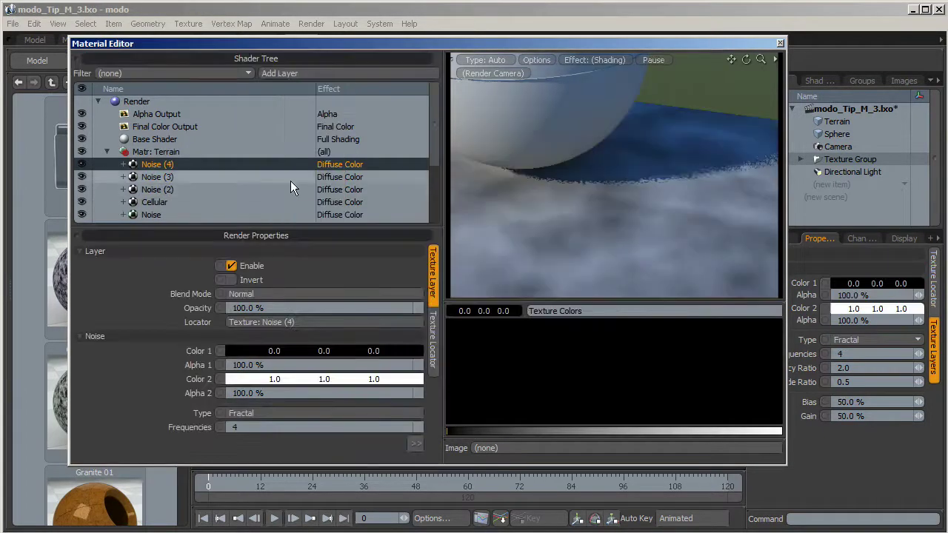
{"action": "left_click", "coordinate": [363, 167]}
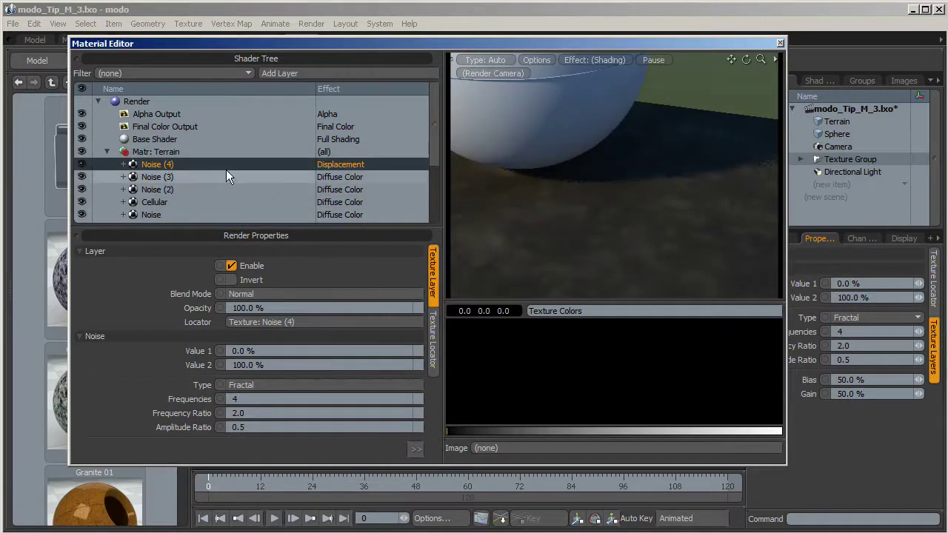
Change the fourth Noise texture's Type to Turbulence and set its Frequencies to 8
{"action": "left_click", "coordinate": [280, 385]}
{"action": "left_click", "coordinate": [283, 401]}
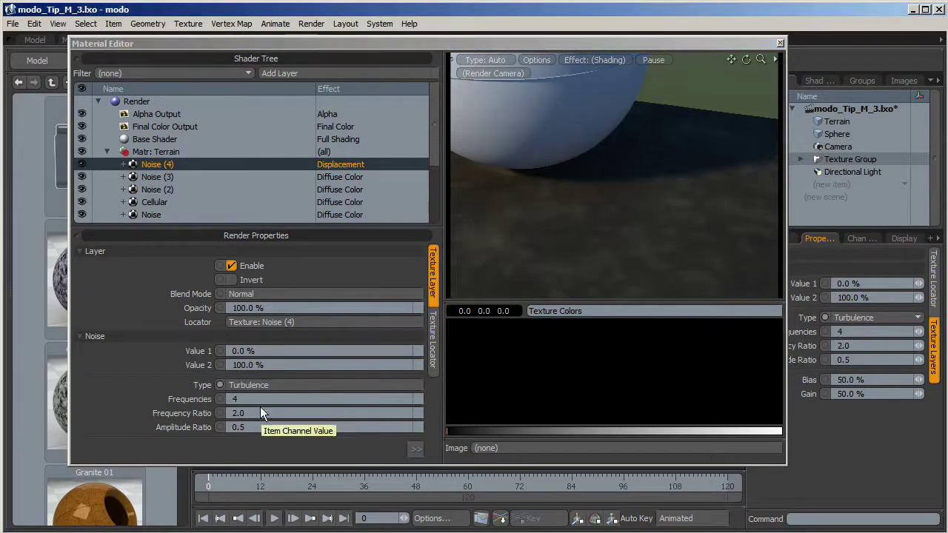
{"action": "left_click", "coordinate": [237, 399]}
{"action": "type", "text": "8"}
{"action": "key", "text": "Return"}
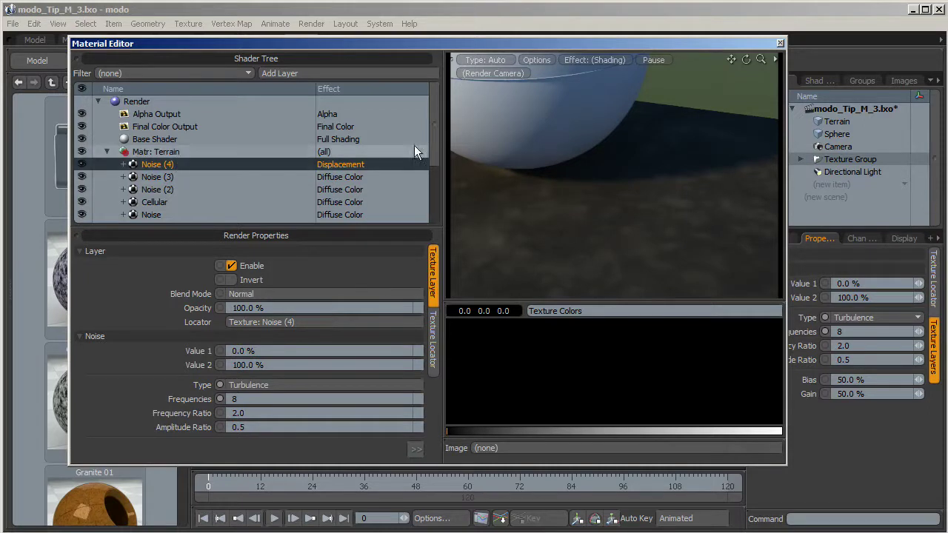
Set the Displacement Distance of Material (2) in the Terrain group to 20 cm and close the Material Editor
{"action": "left_click", "coordinate": [161, 152]}
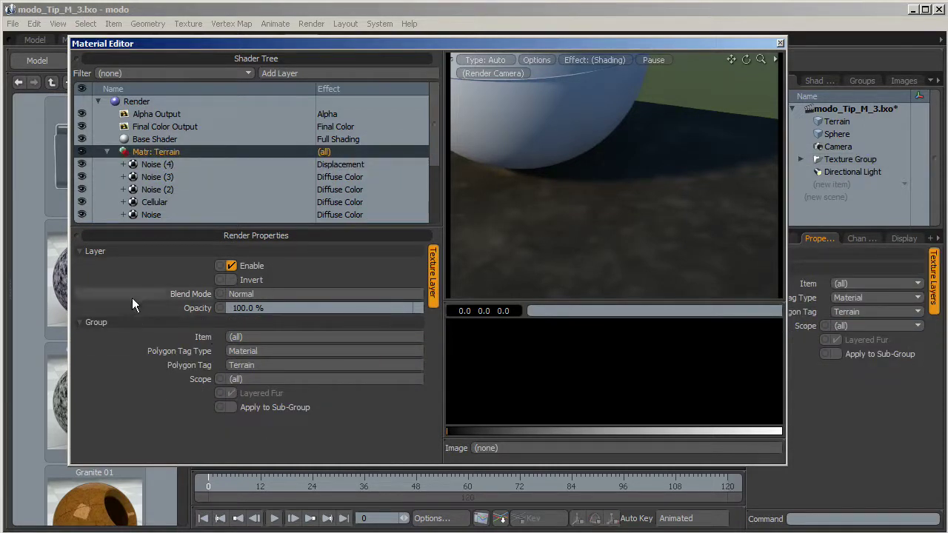
{"action": "left_click_drag", "start_coordinate": [435, 150], "coordinate": [435, 189]}
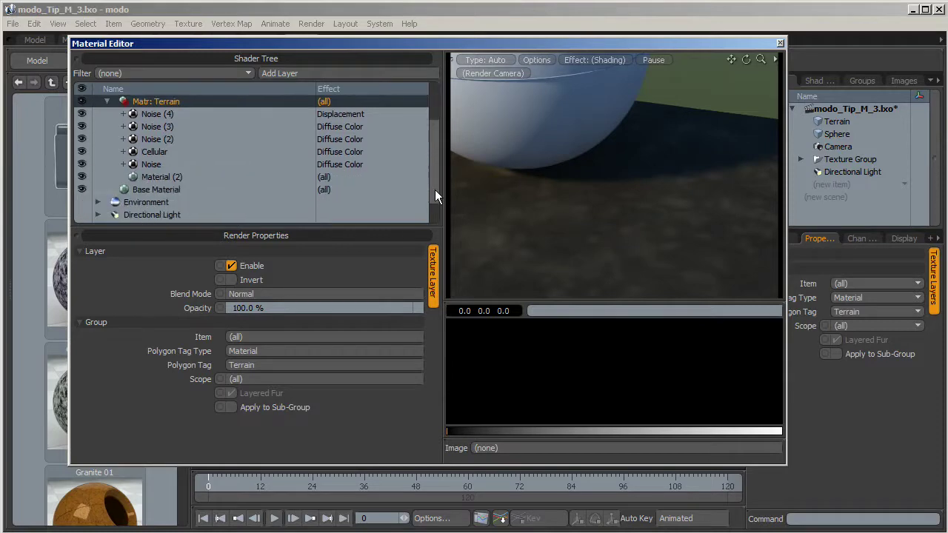
{"action": "left_click", "coordinate": [178, 176]}
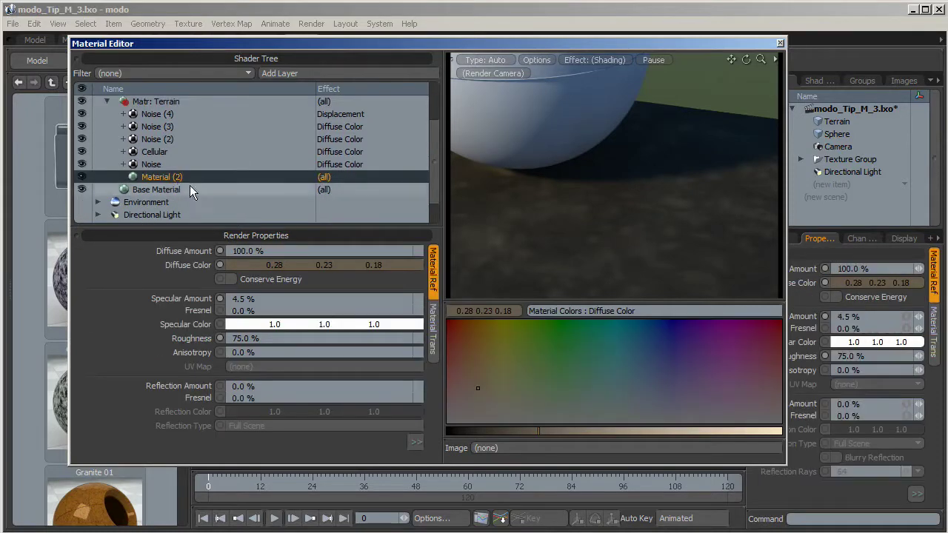
{"action": "left_click", "coordinate": [413, 440]}
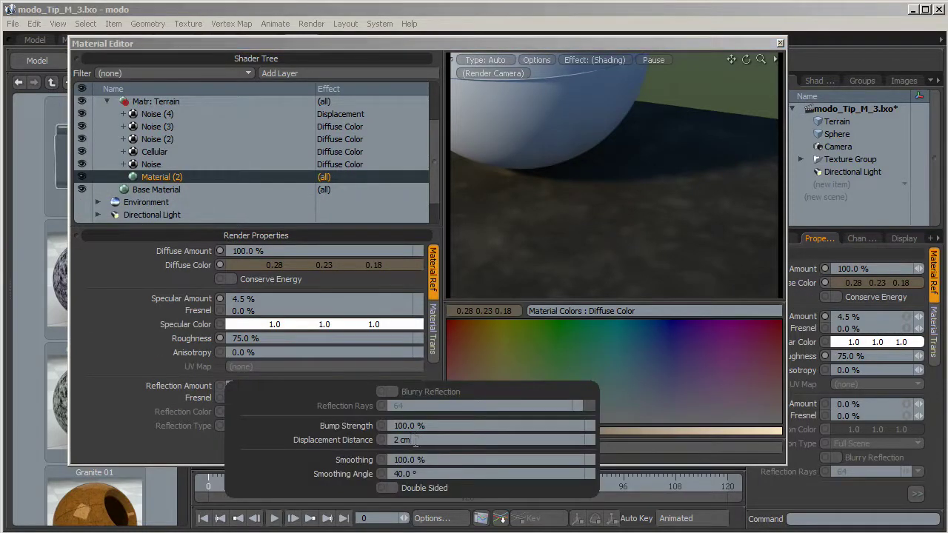
{"action": "left_click", "coordinate": [414, 440]}
{"action": "type", "text": "20"}
{"action": "key", "text": "Return"}
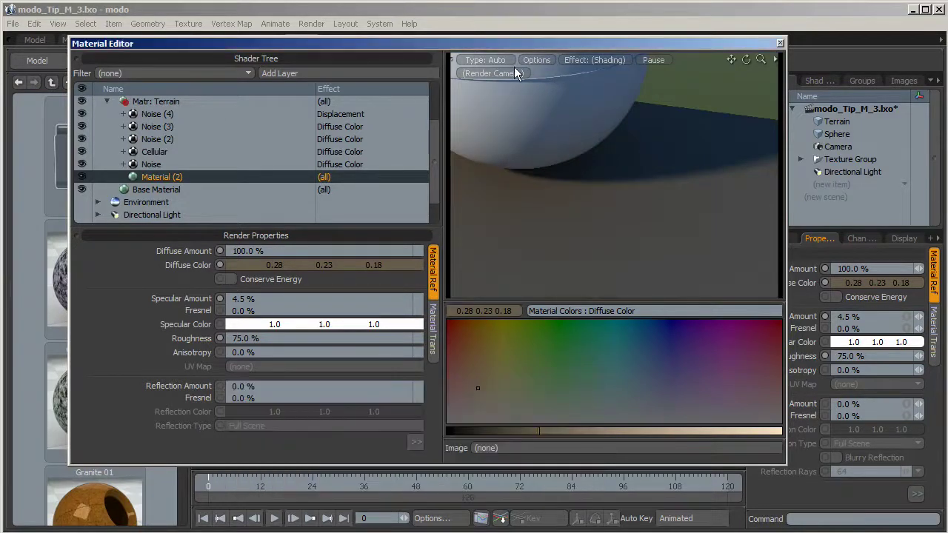
{"action": "left_click", "coordinate": [780, 43]}
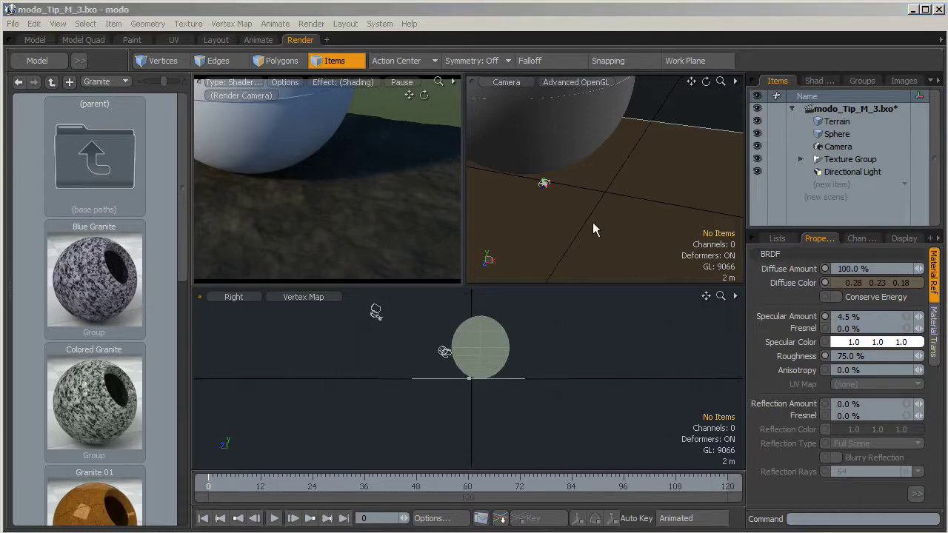
Reopen the Material Editor and add a fifth Noise texture above the displacement Noise in the Terrain group
{"action": "left_click", "coordinate": [188, 24]}
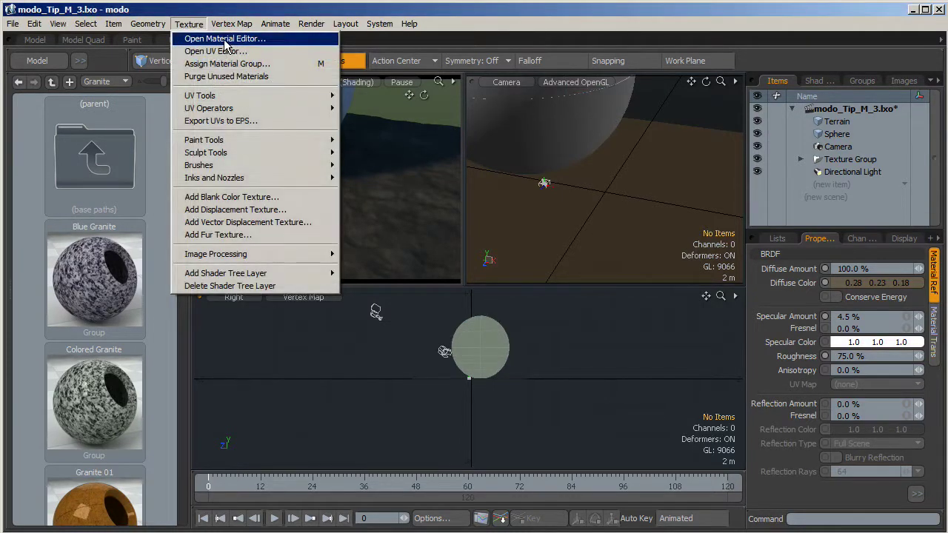
{"action": "left_click", "coordinate": [222, 36]}
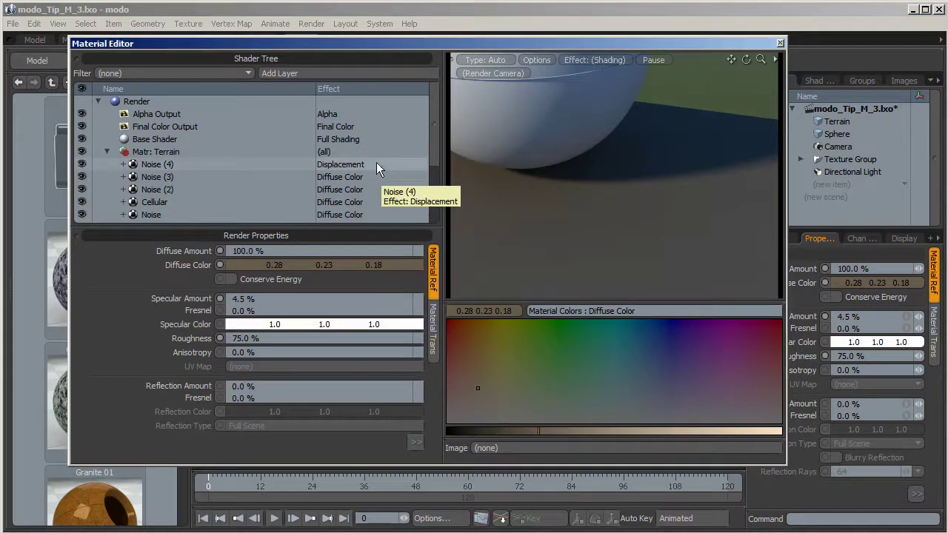
{"action": "left_click", "coordinate": [280, 74]}
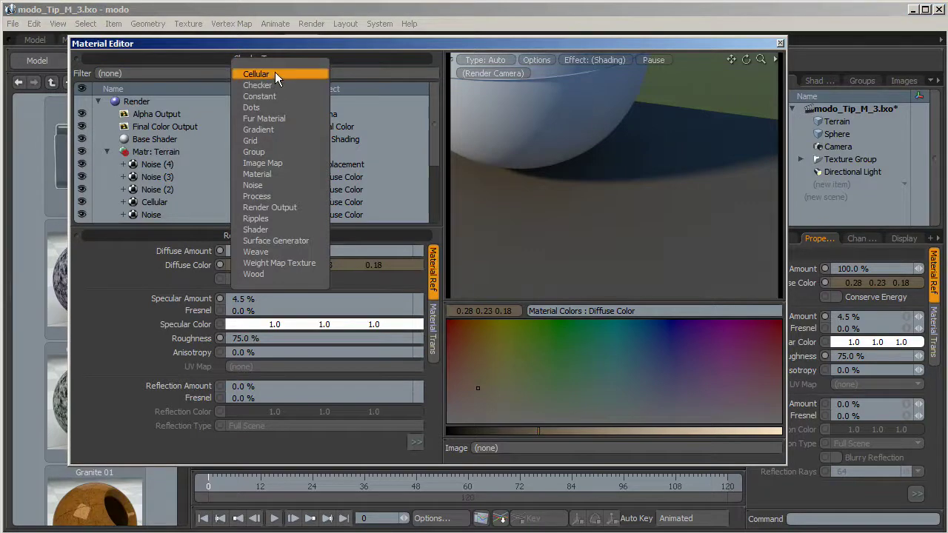
{"action": "key", "text": "Escape"}
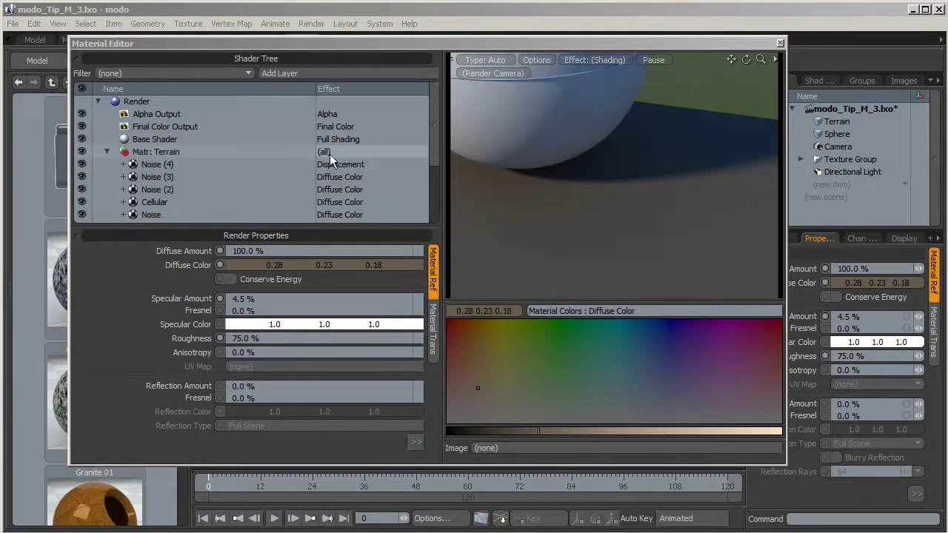
{"action": "left_click", "coordinate": [186, 165]}
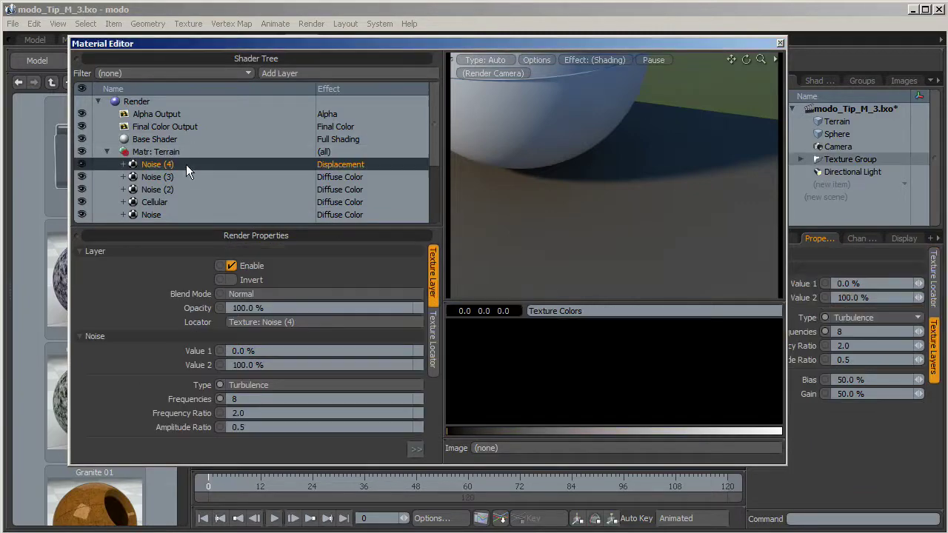
{"action": "mouse_move", "coordinate": [430, 114]}
{"action": "left_mouse_down"}
{"action": "mouse_move", "coordinate": [431, 143]}
{"action": "mouse_move", "coordinate": [432, 120]}
{"action": "left_mouse_up"}
{"action": "left_click", "coordinate": [312, 70]}
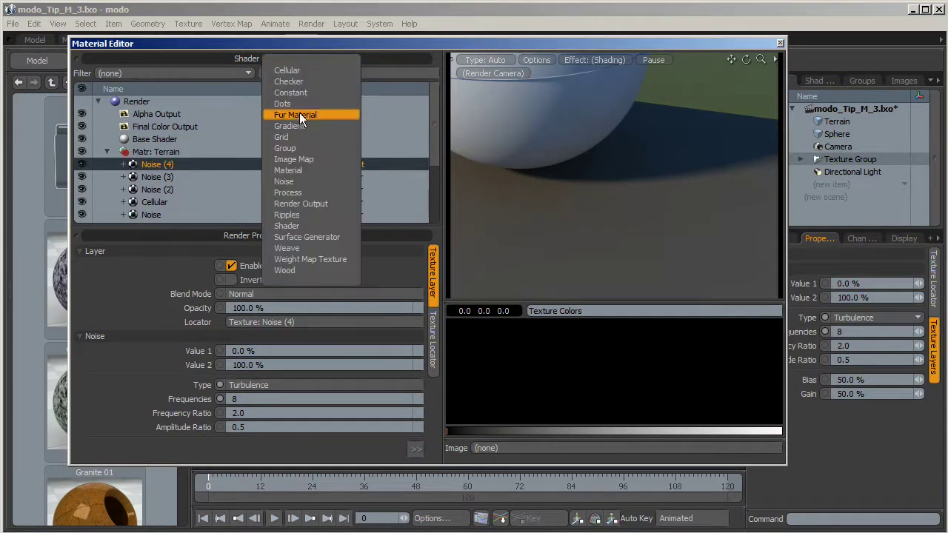
{"action": "left_click", "coordinate": [291, 181]}
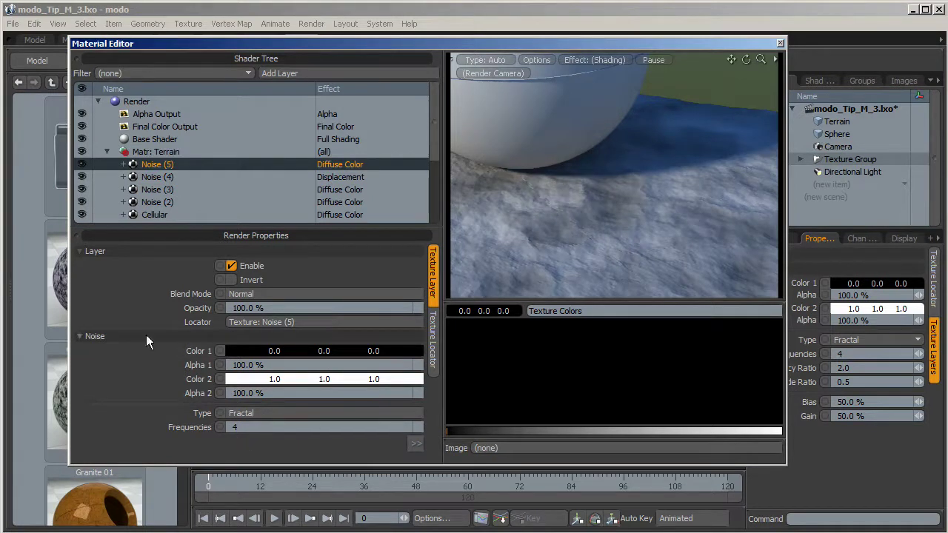
Collapse the Layer properties and set the fifth Noise texture's Bias to 40% and Gain to 90%
{"action": "left_click", "coordinate": [83, 251]}
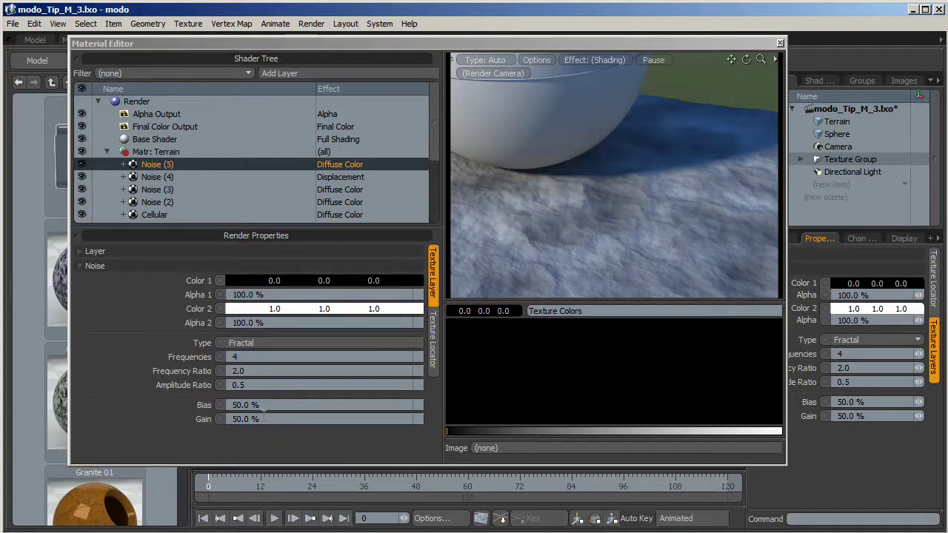
{"action": "left_click", "coordinate": [263, 406]}
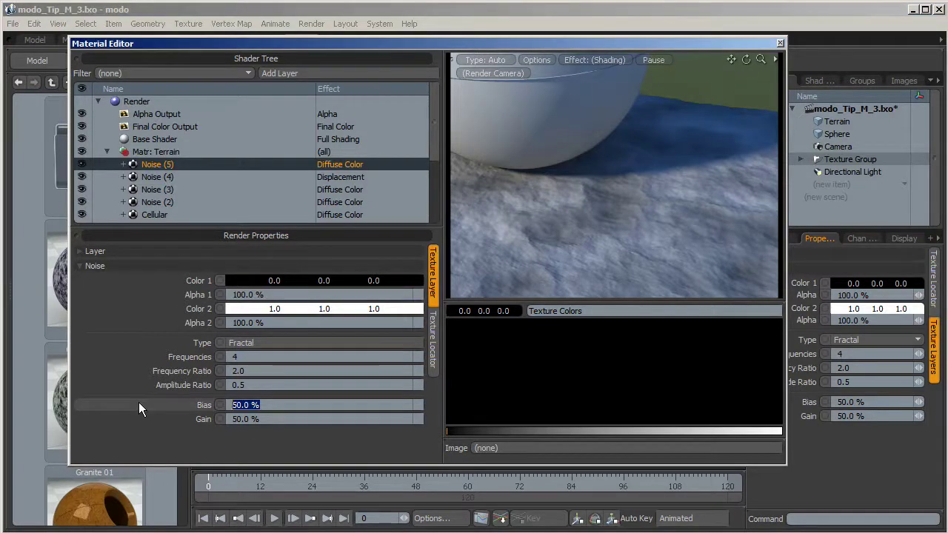
{"action": "type", "text": "40"}
{"action": "key", "text": "Return"}
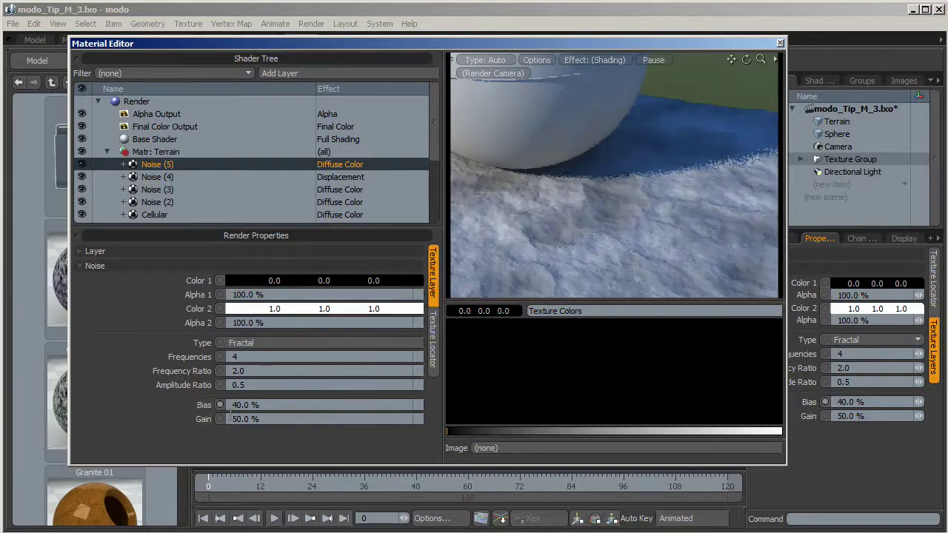
{"action": "left_click", "coordinate": [255, 419]}
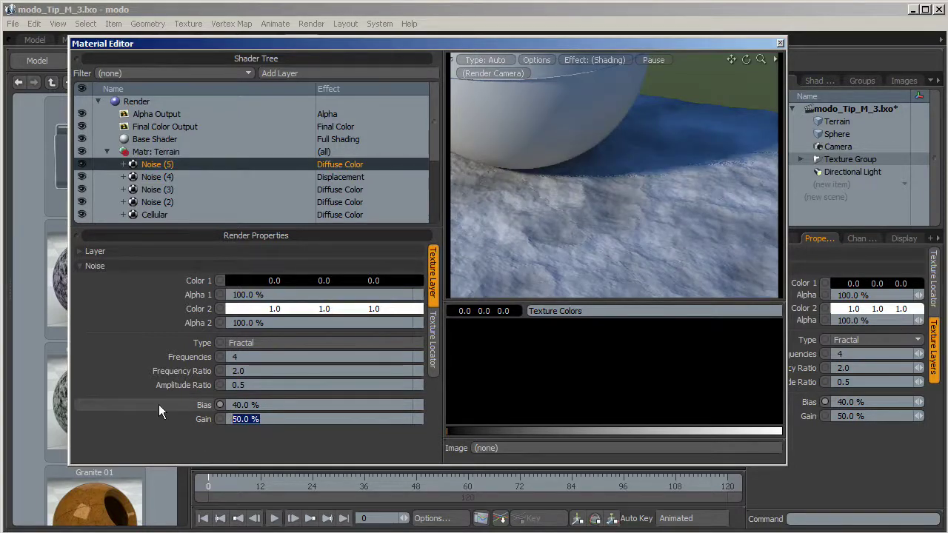
{"action": "type", "text": "90"}
{"action": "key", "text": "Return"}
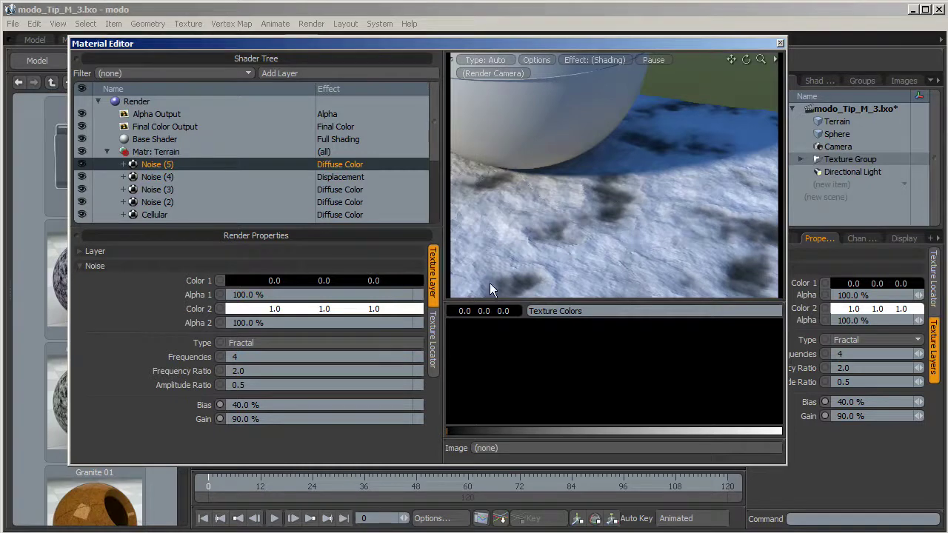
Set the fifth Noise texture locator's Size X and Size Z to 20 cm
{"action": "left_click", "coordinate": [434, 333]}
{"action": "left_click", "coordinate": [251, 335]}
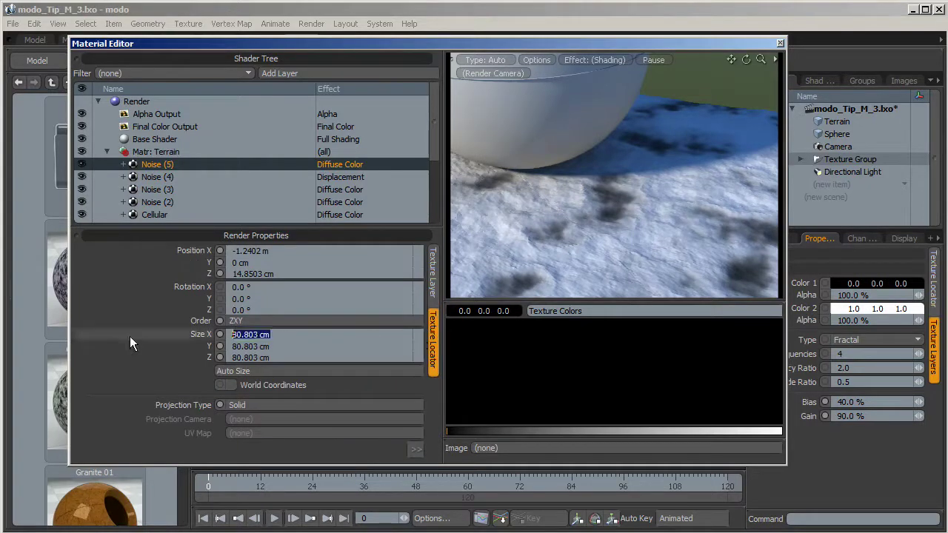
{"action": "type", "text": "20"}
{"action": "key", "text": "Tab"}
{"action": "key", "text": "Tab"}
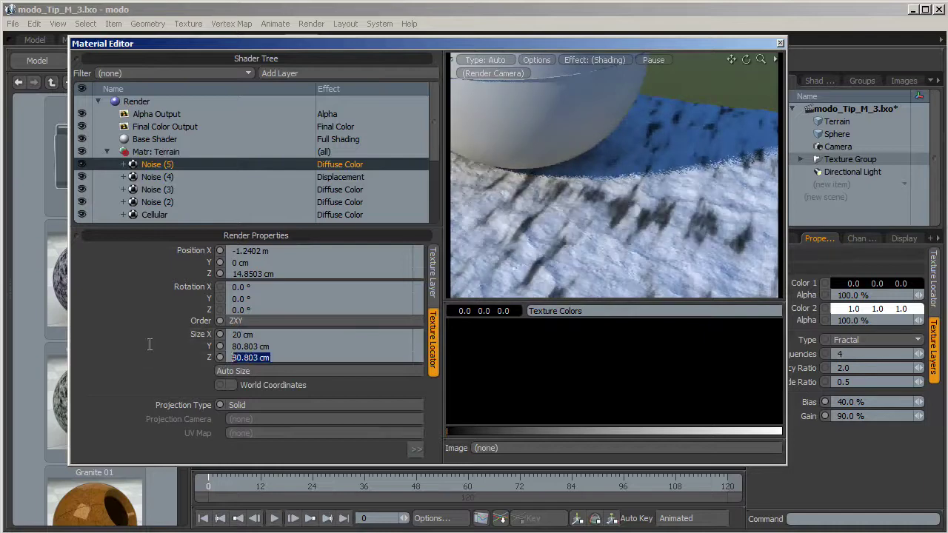
{"action": "type", "text": "20"}
{"action": "key", "text": "Return"}
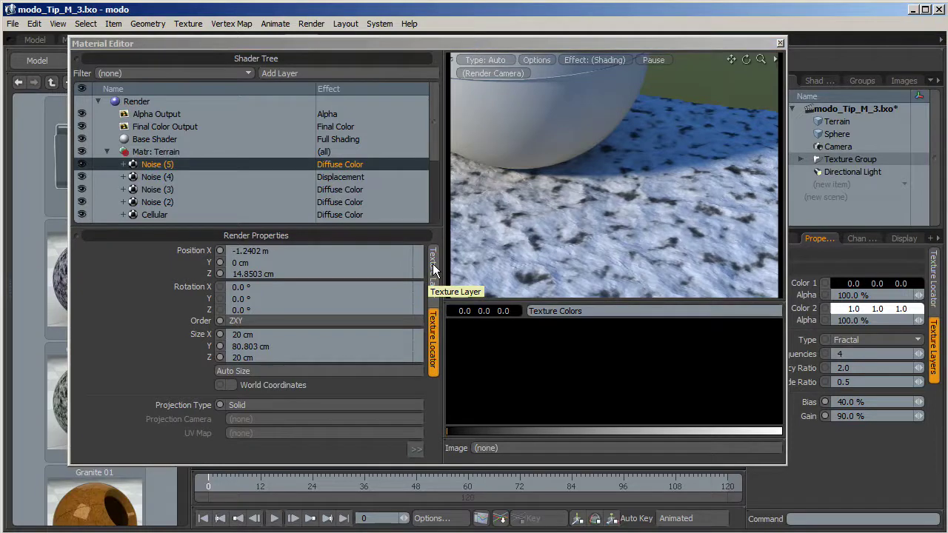
Switch the fifth Noise texture's effect to Displacement and change its Blend Mode to Divide
{"action": "left_click", "coordinate": [343, 165]}
{"action": "left_click", "coordinate": [342, 220]}
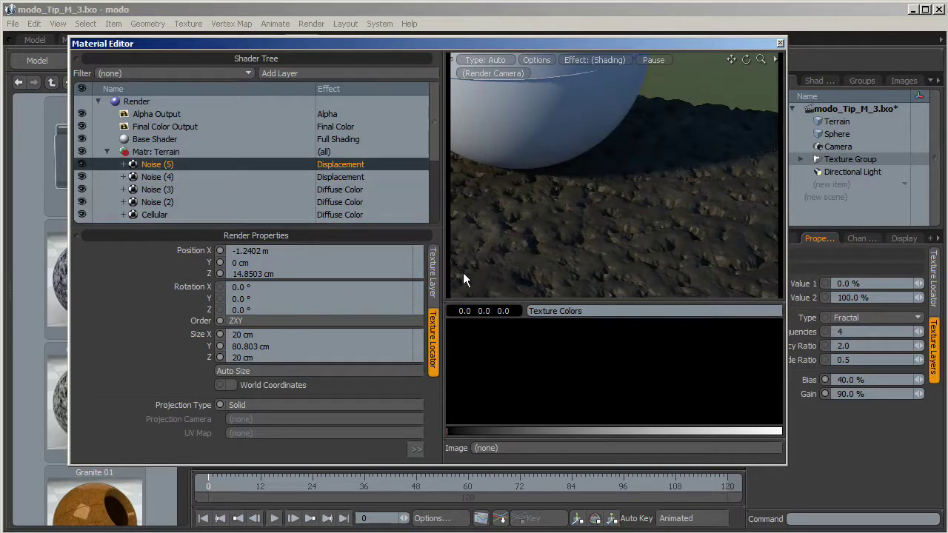
{"action": "left_click", "coordinate": [433, 272]}
{"action": "left_click", "coordinate": [79, 252]}
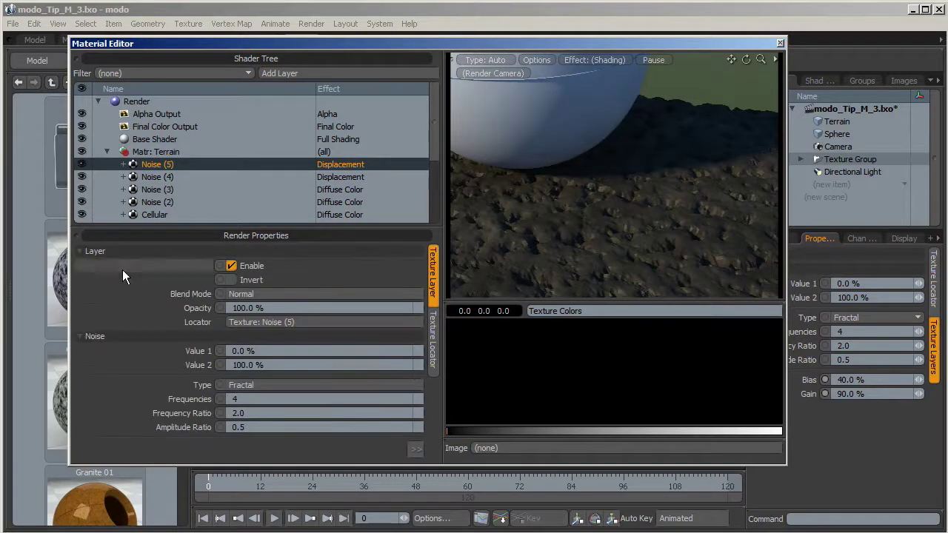
{"action": "left_click", "coordinate": [418, 294]}
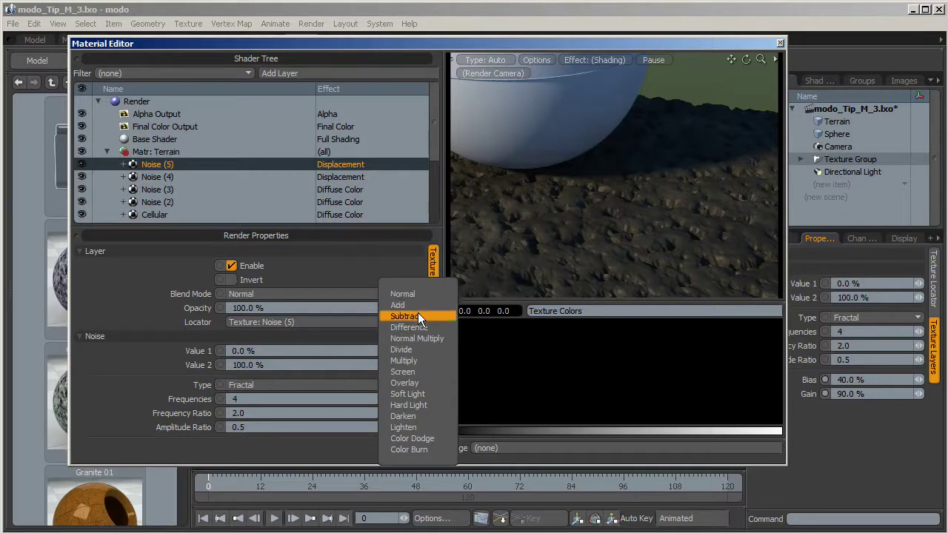
{"action": "left_click", "coordinate": [417, 349]}
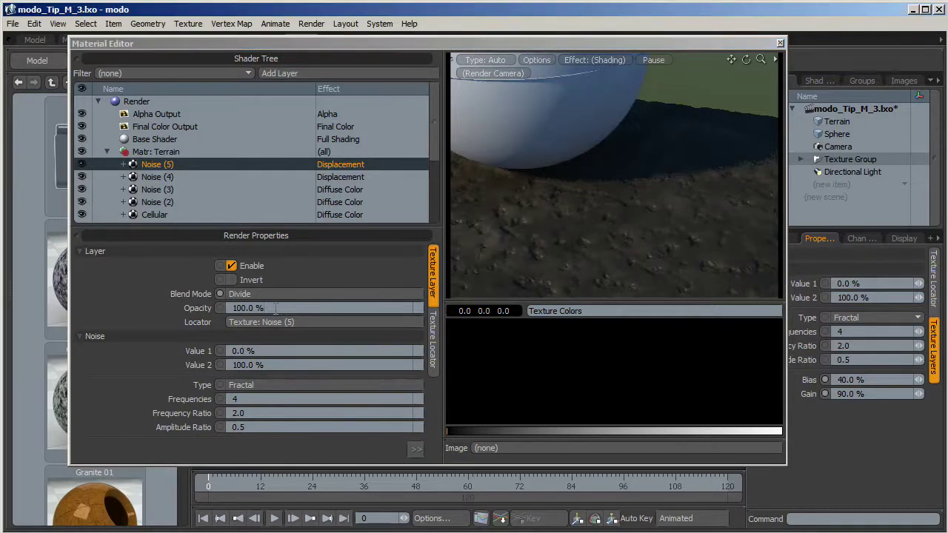
Set the fifth Noise texture's Opacity to 50%
{"action": "left_click", "coordinate": [237, 307]}
{"action": "key", "text": "ctrl+space"}
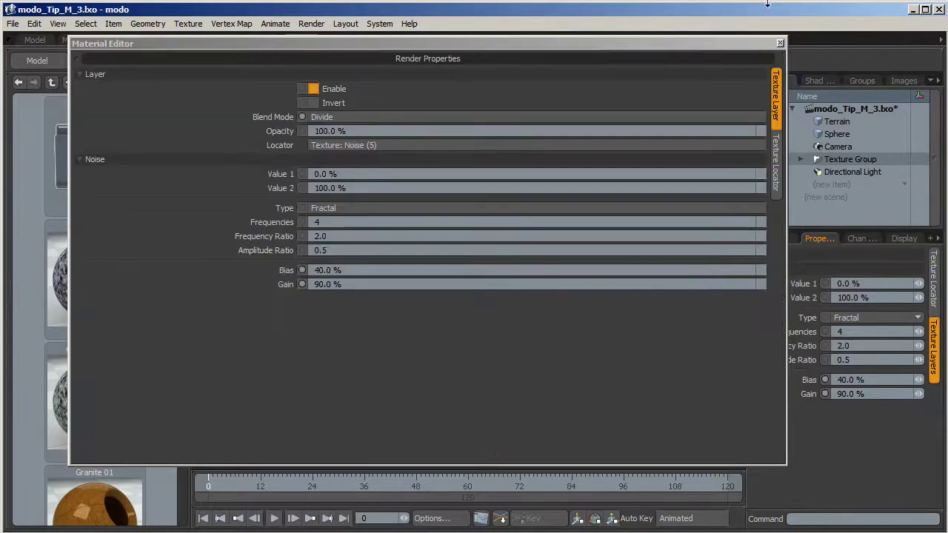
{"action": "left_click", "coordinate": [780, 43]}
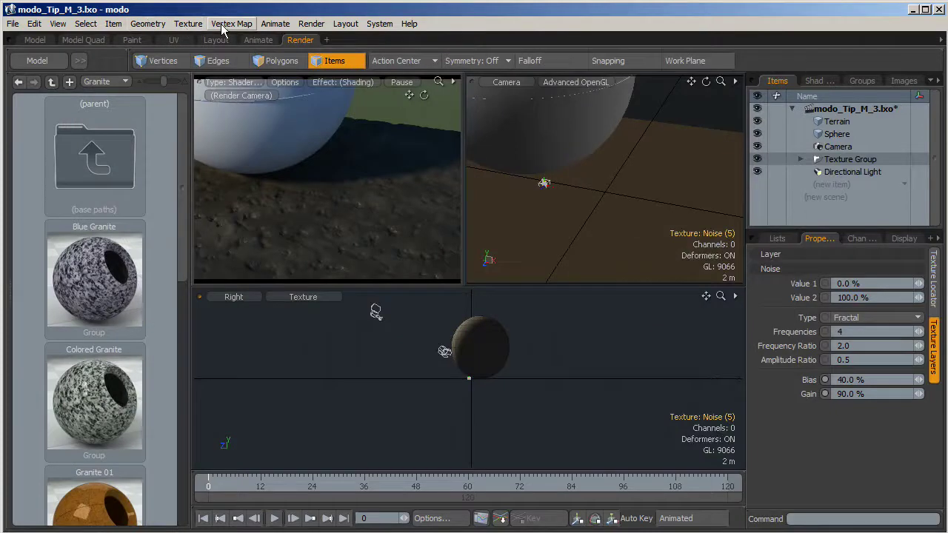
{"action": "left_click", "coordinate": [188, 24]}
{"action": "left_click", "coordinate": [206, 35]}
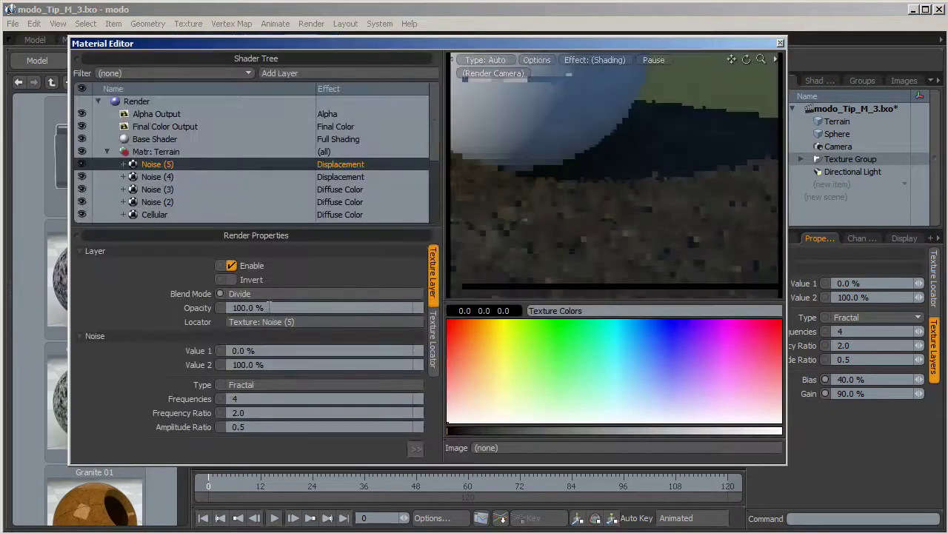
{"action": "left_click", "coordinate": [269, 306]}
{"action": "type", "text": "50"}
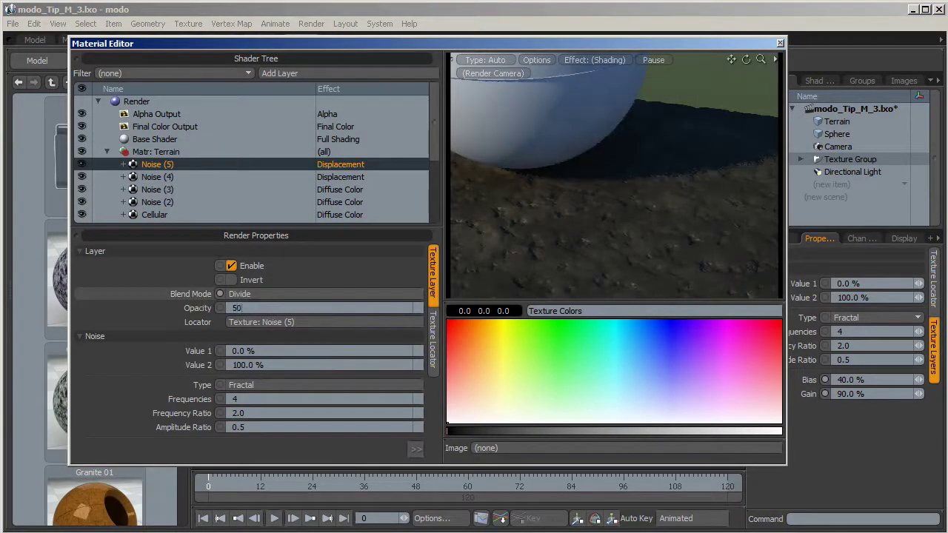
{"action": "key", "text": "Return"}
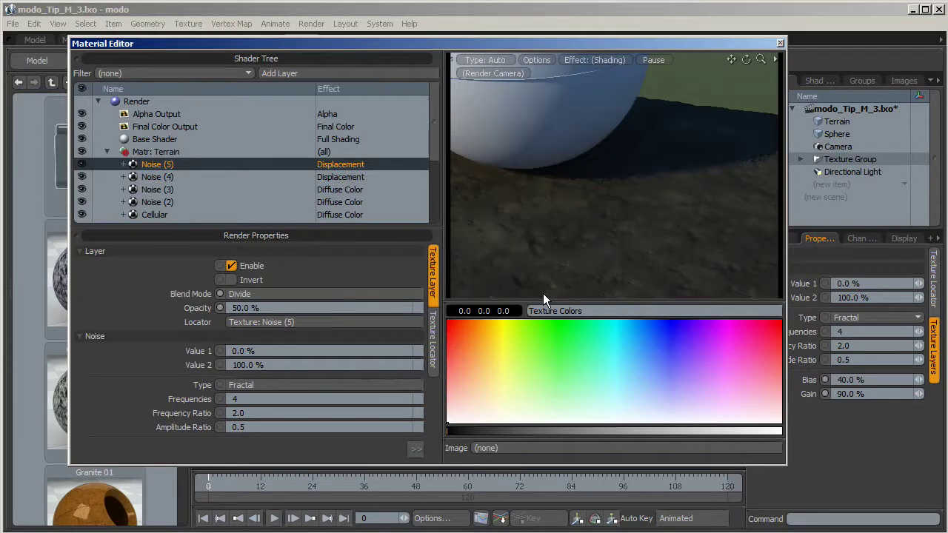
Set the Displacement Distance of the Terrain group's base material, Material (2), to 45 cm
{"action": "left_click", "coordinate": [280, 176]}
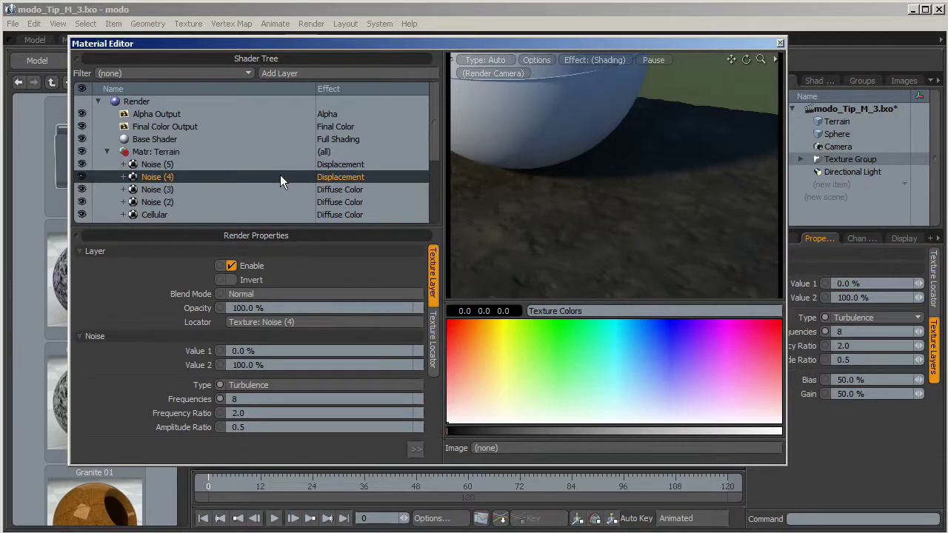
{"action": "scroll", "coordinate": [436, 165], "scroll_direction": "down", "scroll_amount": 1}
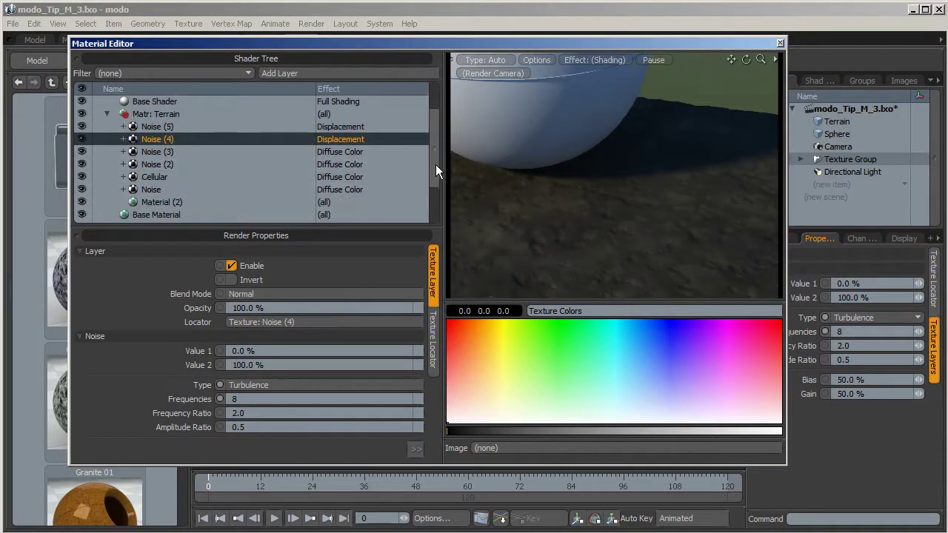
{"action": "scroll", "coordinate": [435, 169], "scroll_direction": "down", "scroll_amount": 1}
{"action": "left_click", "coordinate": [175, 190]}
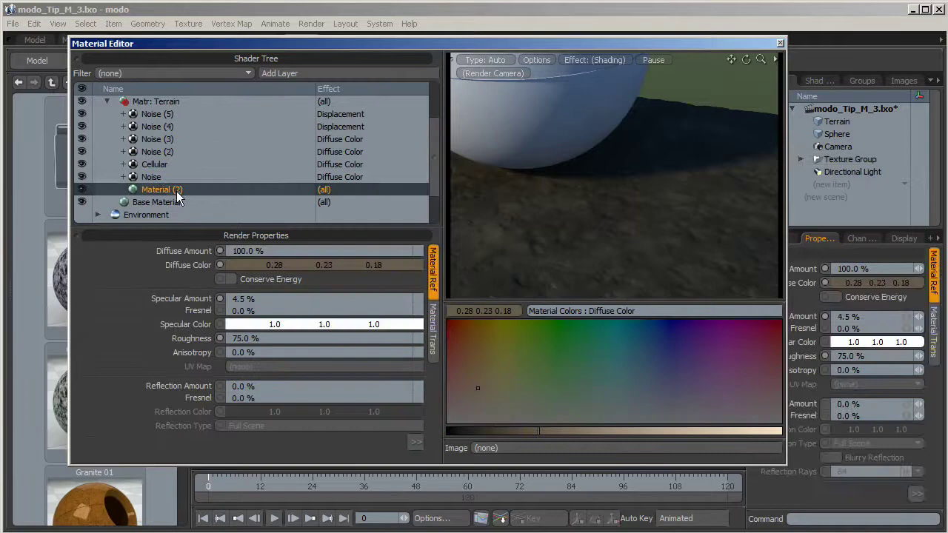
{"action": "left_click", "coordinate": [415, 442]}
{"action": "left_click", "coordinate": [415, 442]}
{"action": "left_click", "coordinate": [402, 445]}
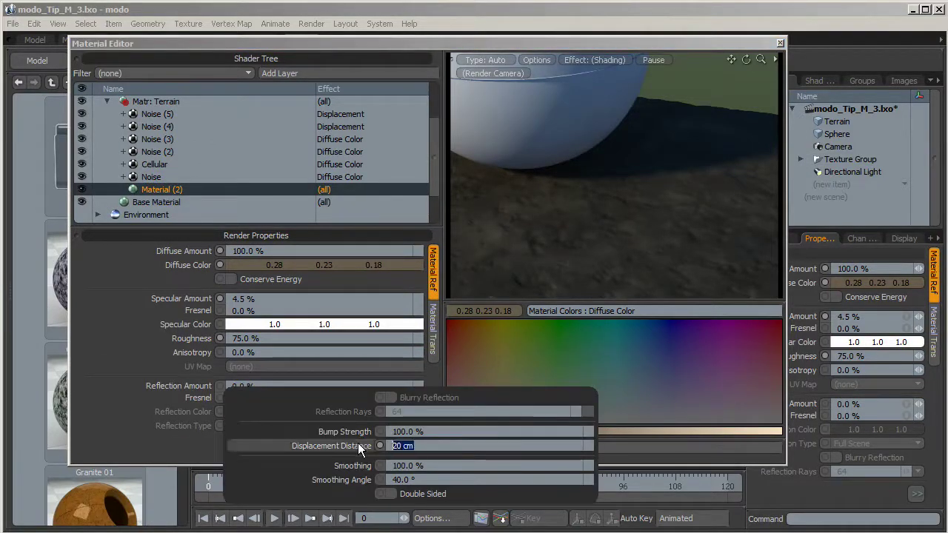
{"action": "type", "text": "45"}
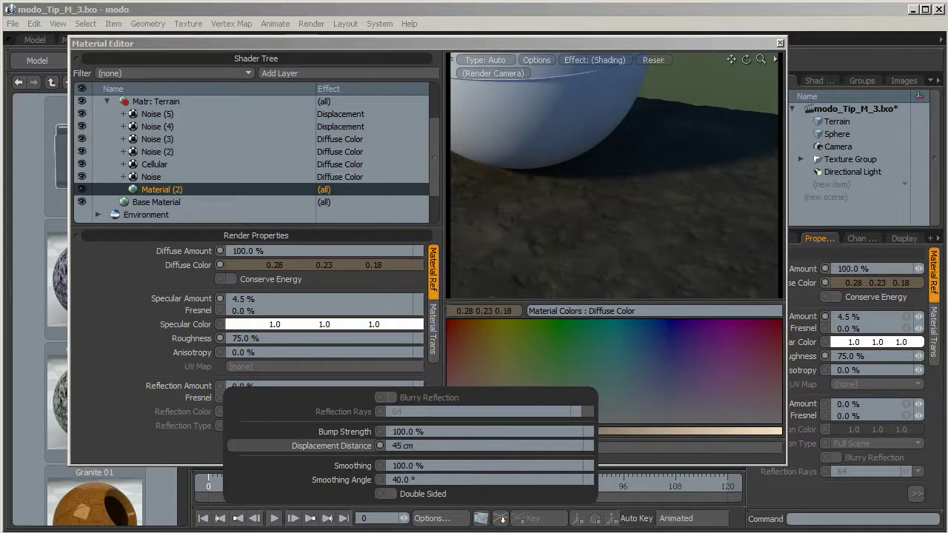
{"action": "key", "text": "Return"}
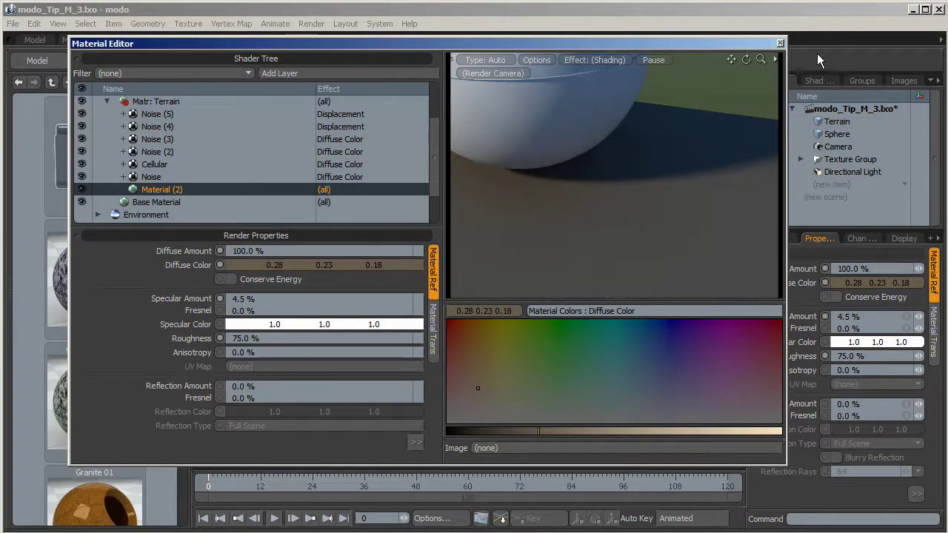
Close and reopen the Material Editor and select the fifth Noise texture in the Terrain group
{"action": "left_click", "coordinate": [780, 43]}
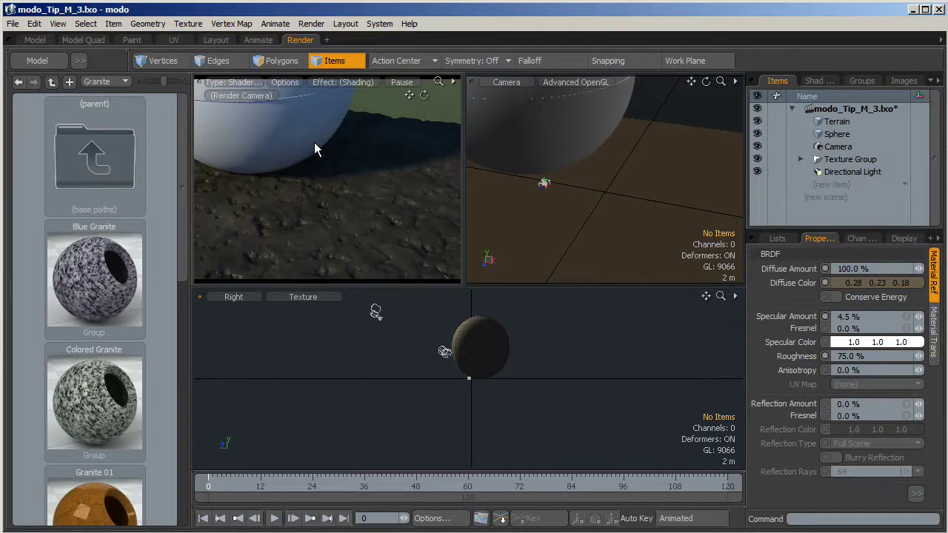
{"action": "left_click", "coordinate": [188, 24]}
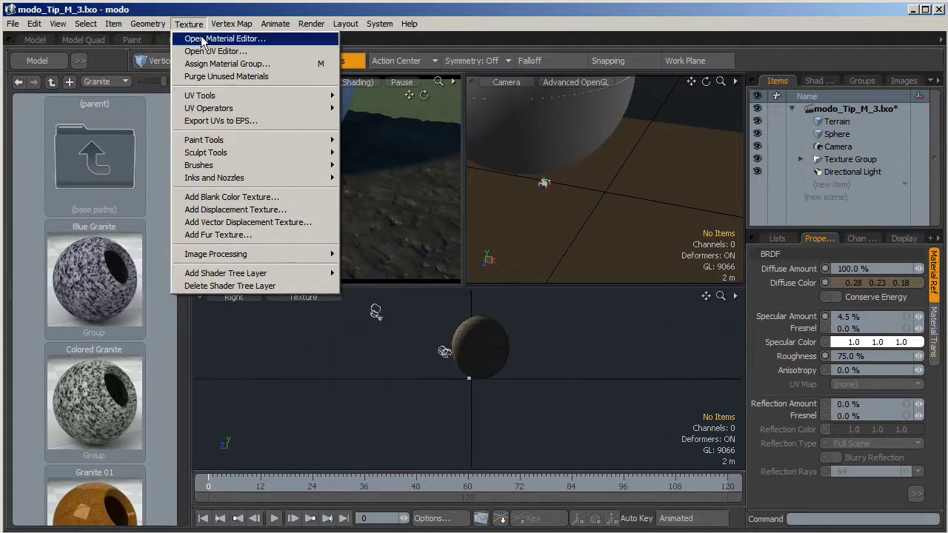
{"action": "left_click", "coordinate": [201, 39]}
{"action": "left_click", "coordinate": [192, 165]}
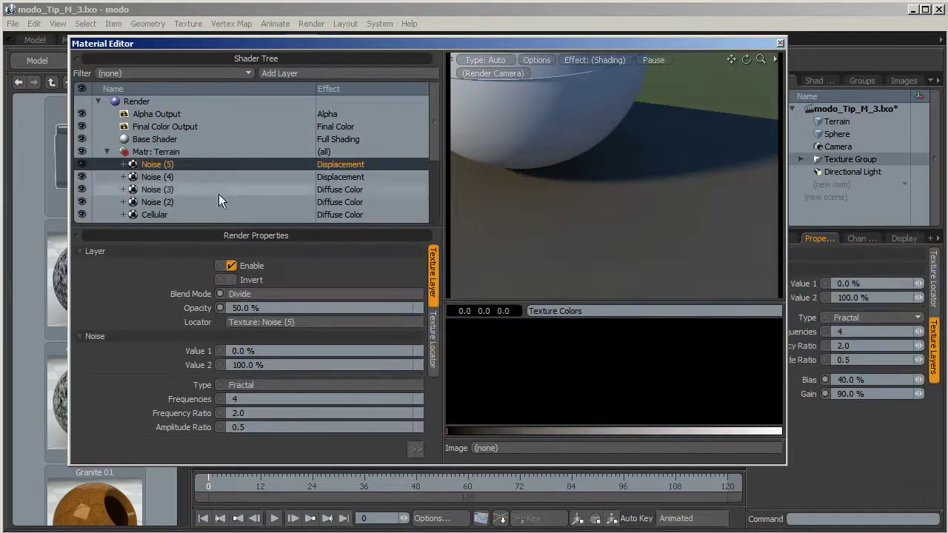
Try the fifth Noise texture's Opacity at 0%, 5% and 10% in Divide mode
{"action": "left_click", "coordinate": [295, 308]}
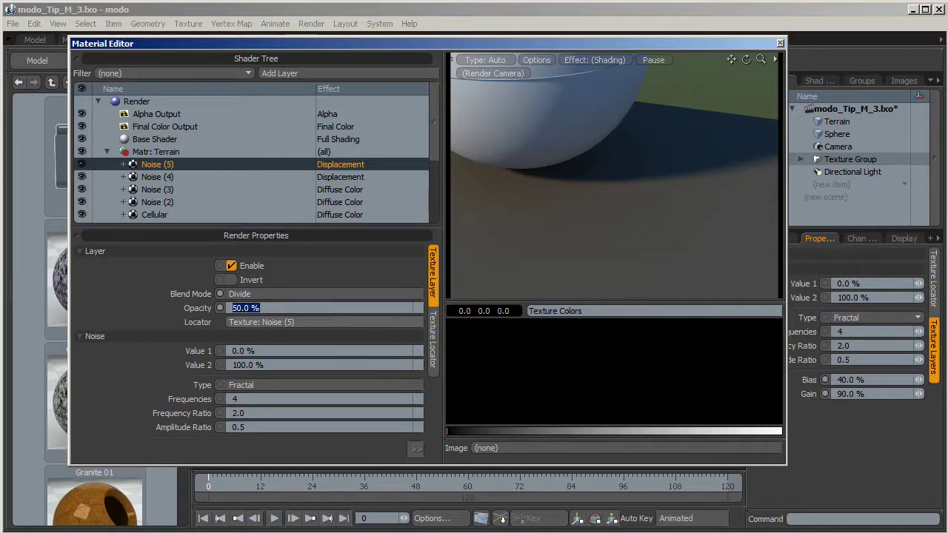
{"action": "type", "text": "0"}
{"action": "key", "text": "Return"}
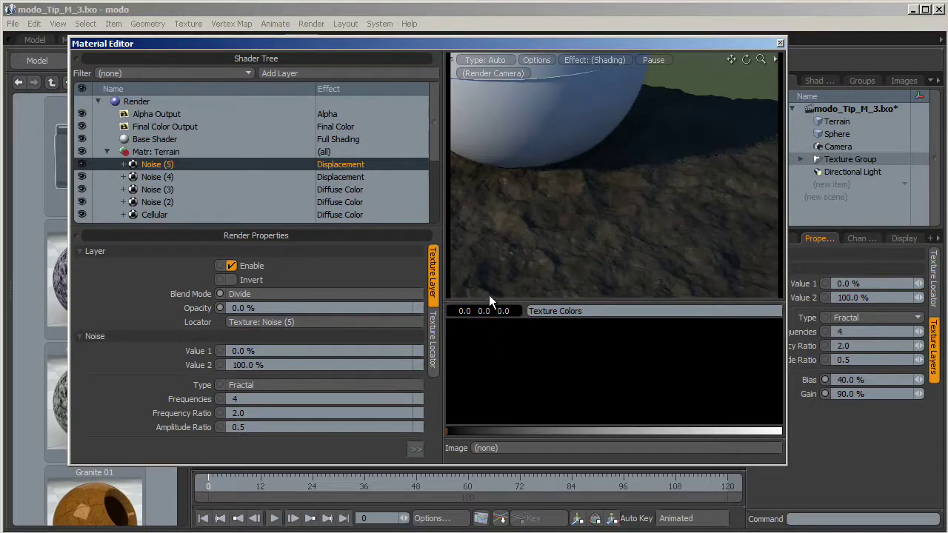
{"action": "left_click_drag", "start_coordinate": [296, 308], "coordinate": [231, 308]}
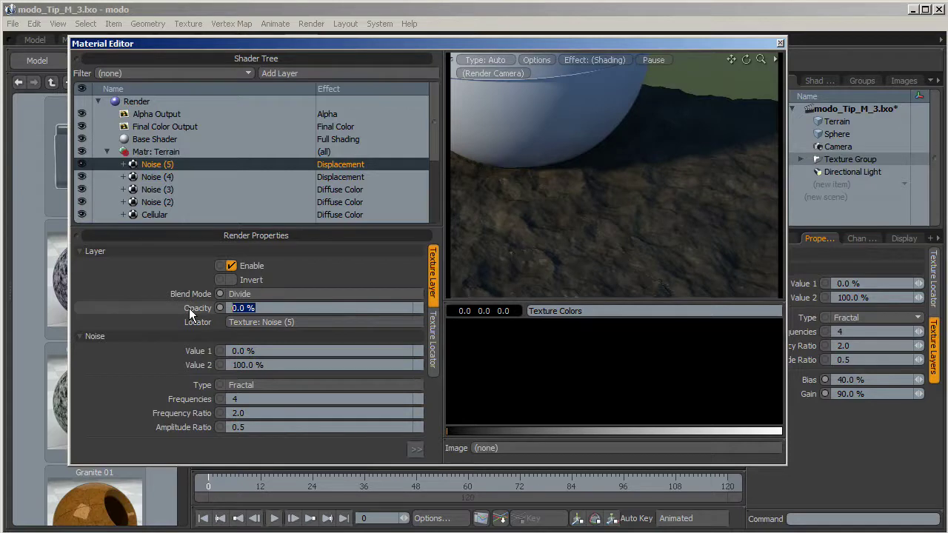
{"action": "type", "text": "5"}
{"action": "key", "text": "Return"}
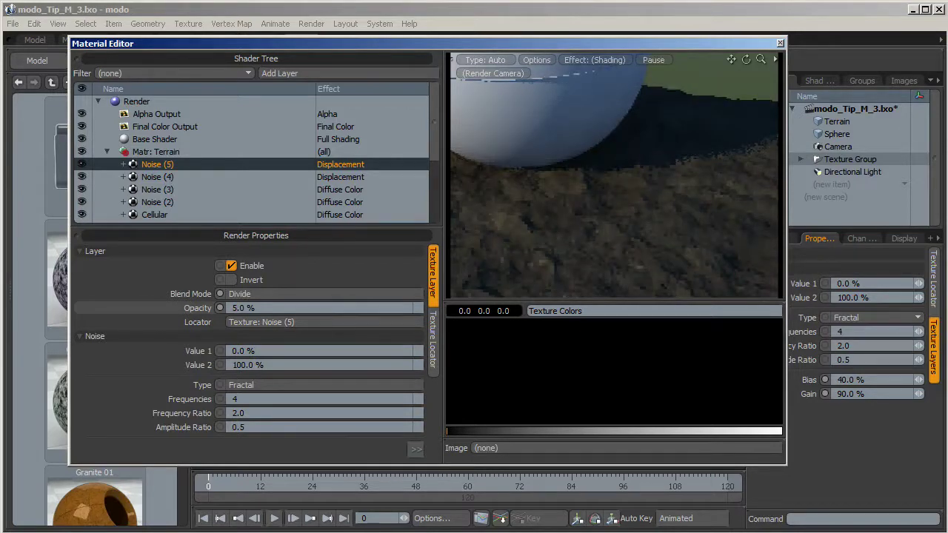
{"action": "left_click", "coordinate": [258, 308]}
{"action": "type", "text": "10"}
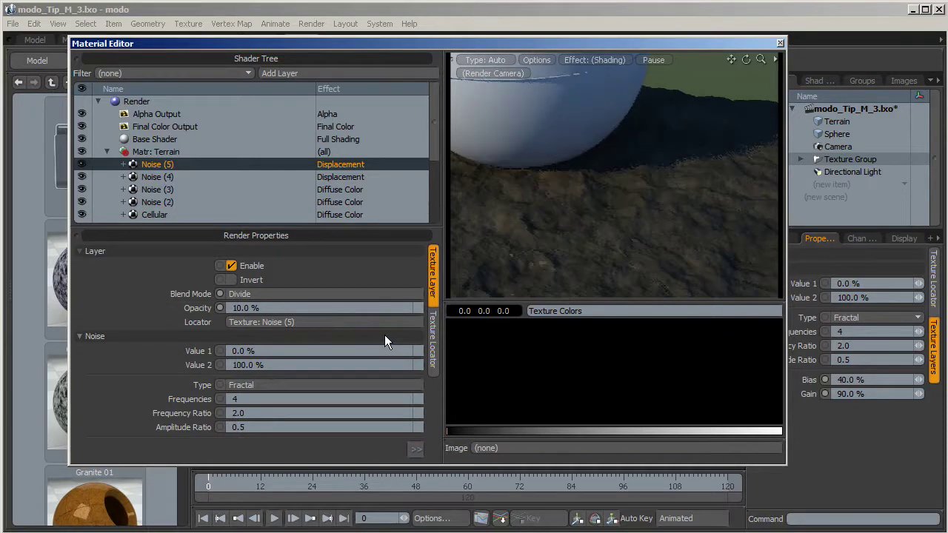
Change the fifth Noise texture's Blend Mode to Difference and set its Opacity to 20%
{"action": "left_click", "coordinate": [419, 294]}
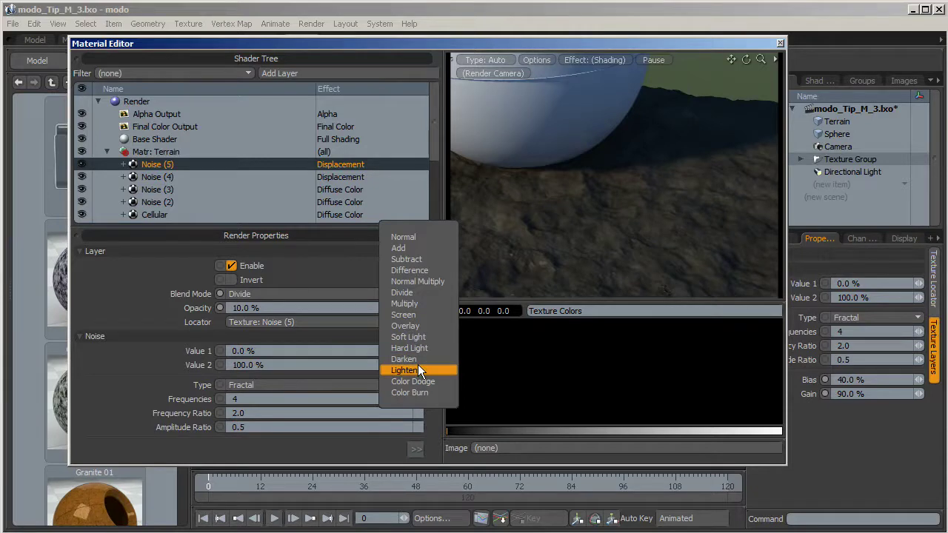
{"action": "left_click", "coordinate": [416, 270]}
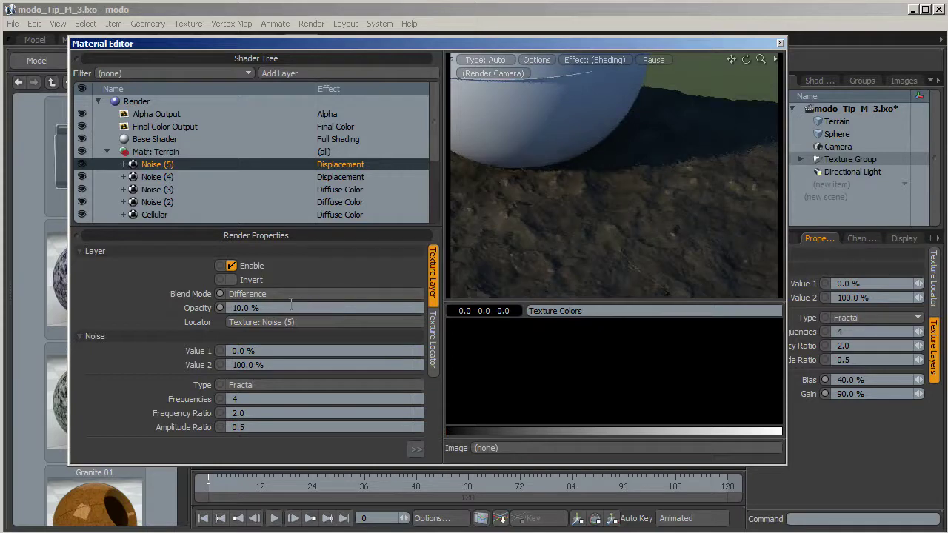
{"action": "left_click", "coordinate": [206, 312]}
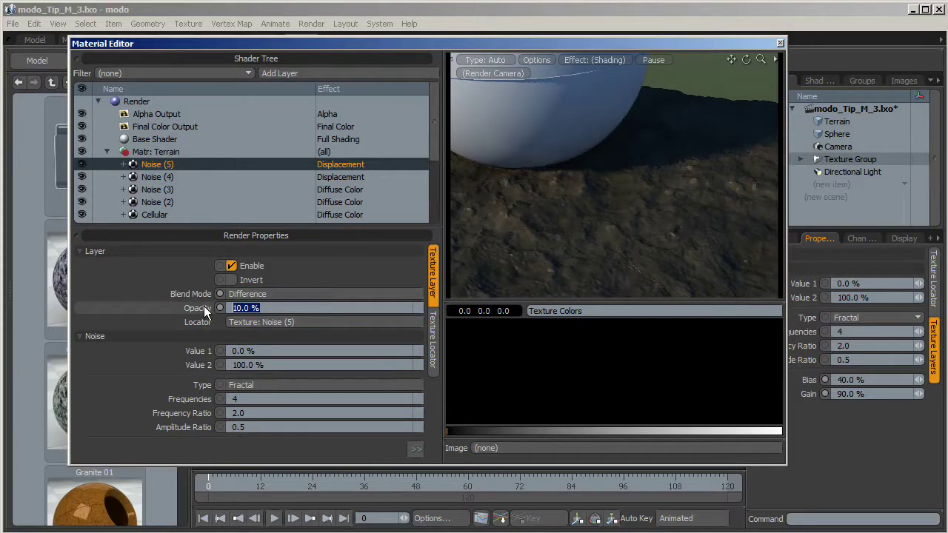
{"action": "type", "text": "20"}
{"action": "key", "text": "Return"}
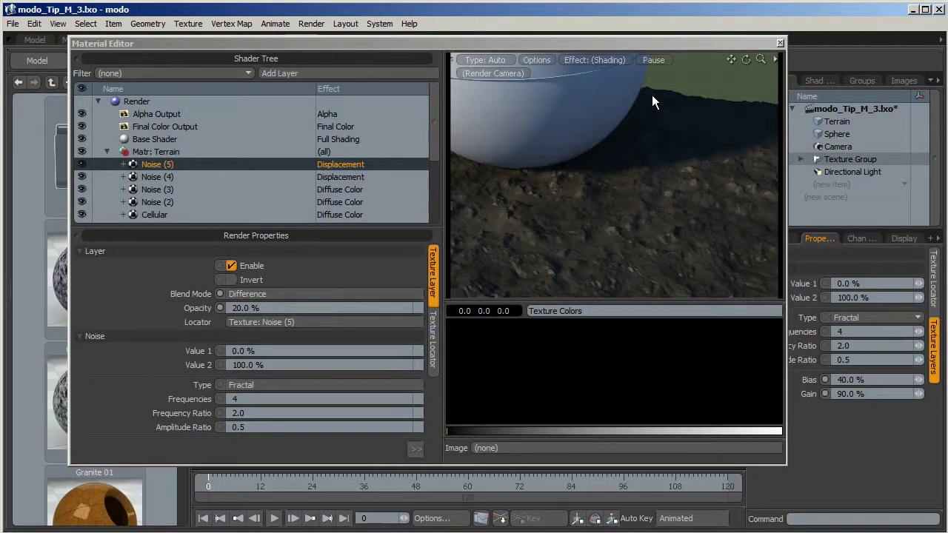
Add a second Cellular texture above the fifth Noise in the Terrain group and set its Type to Round
{"action": "left_click", "coordinate": [304, 71]}
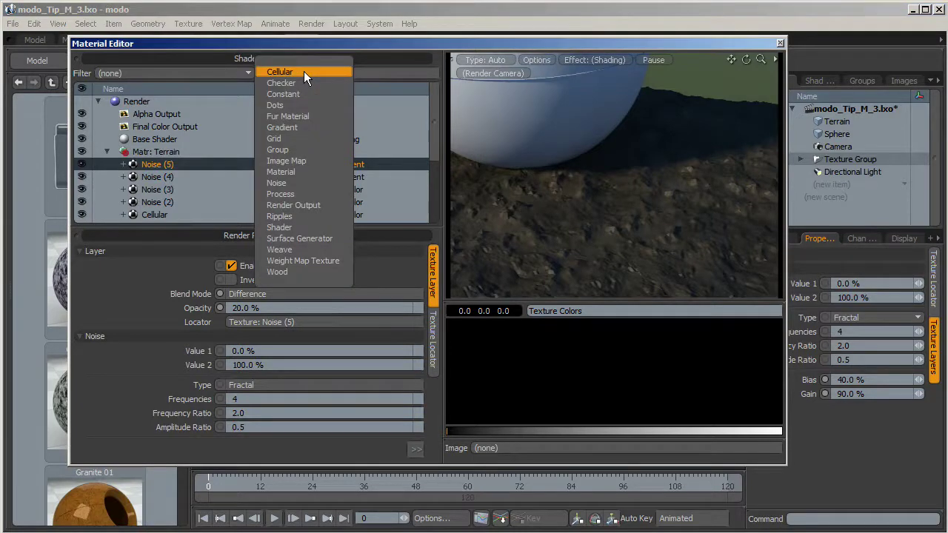
{"action": "left_click", "coordinate": [297, 73]}
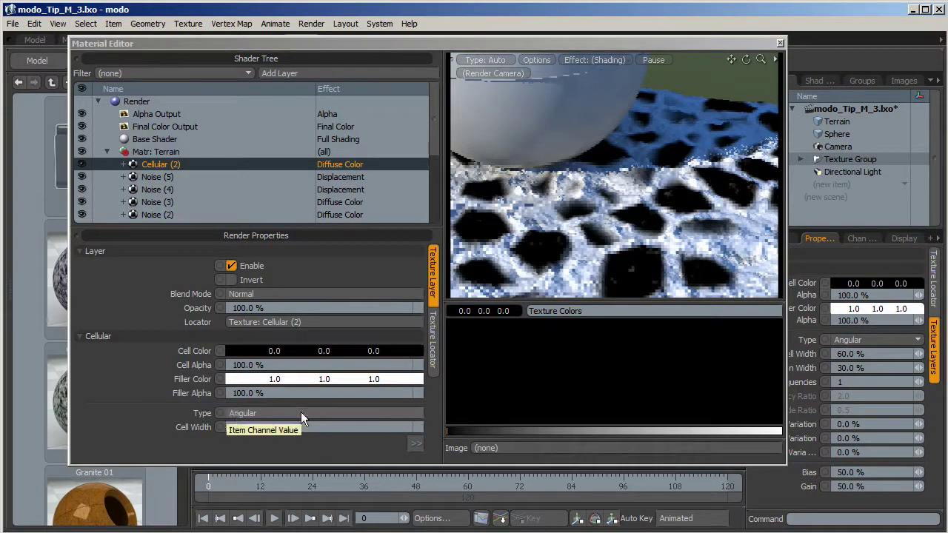
{"action": "left_click", "coordinate": [409, 412]}
{"action": "left_click", "coordinate": [419, 405]}
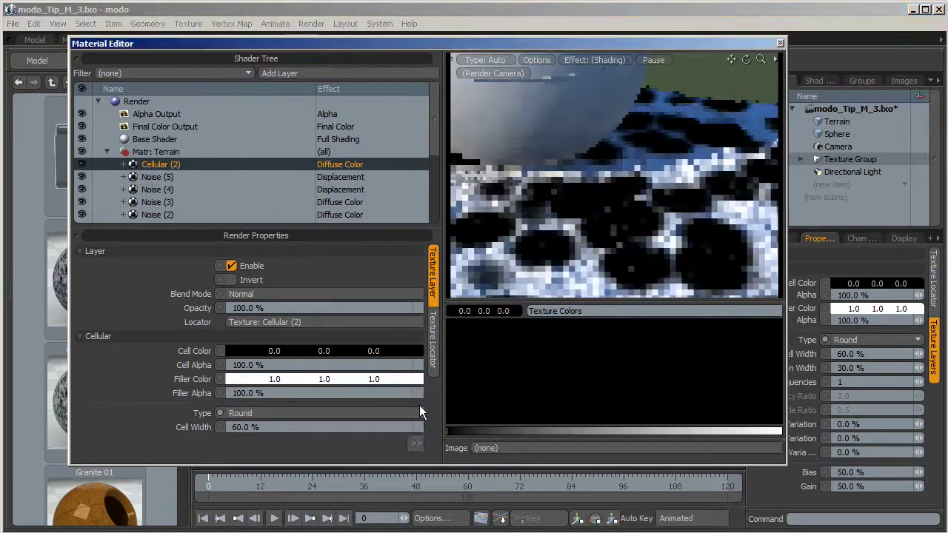
Set the second Cellular texture's Cell Width to 35% and Transition Width to 85%
{"action": "left_click", "coordinate": [244, 427]}
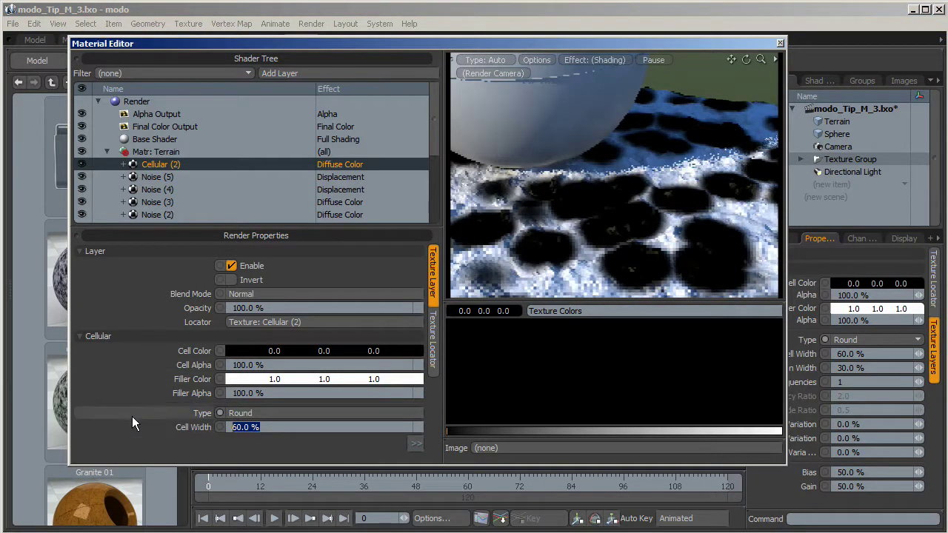
{"action": "type", "text": "35"}
{"action": "key", "text": "Return"}
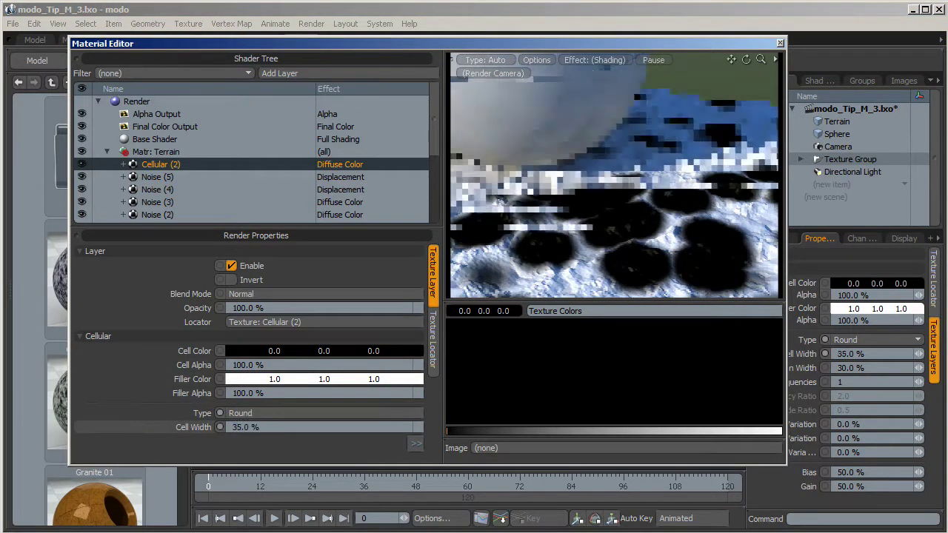
{"action": "left_click", "coordinate": [78, 251]}
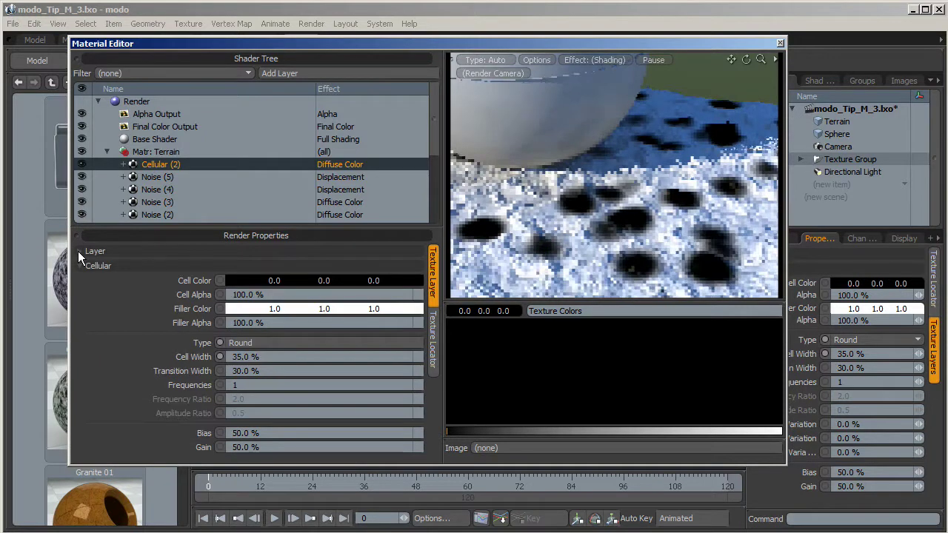
{"action": "left_click", "coordinate": [265, 372]}
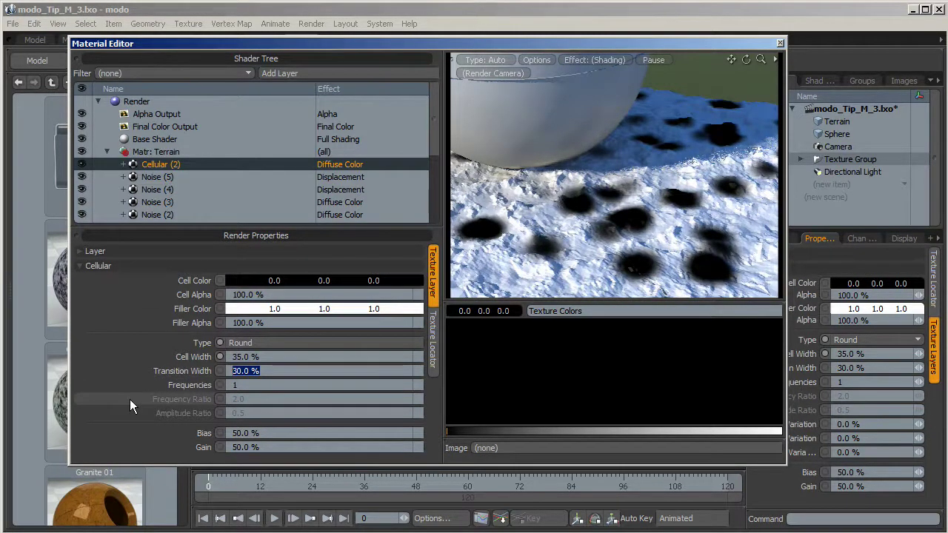
{"action": "type", "text": "85"}
{"action": "key", "text": "Return"}
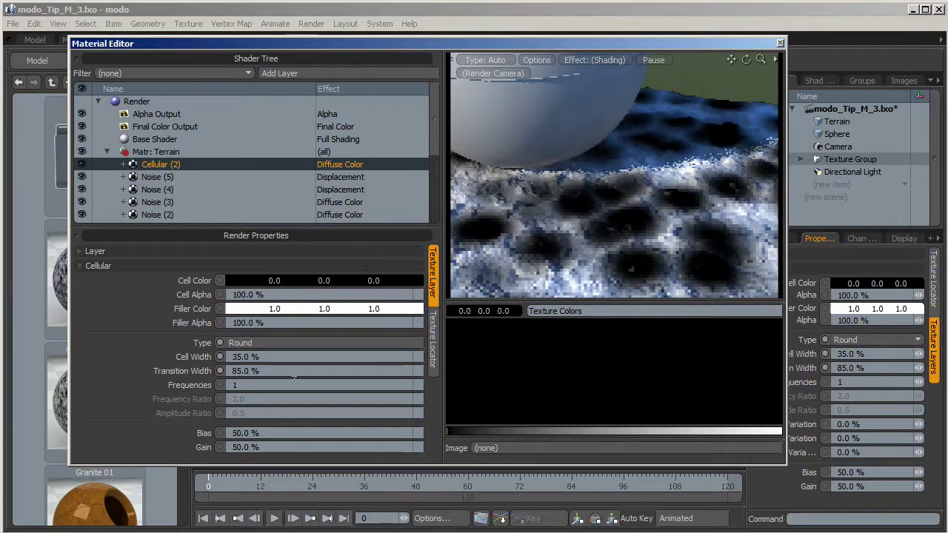
Set the second Cellular texture's Frequencies to 70 and Frequency Ratio to 10
{"action": "left_click", "coordinate": [260, 385]}
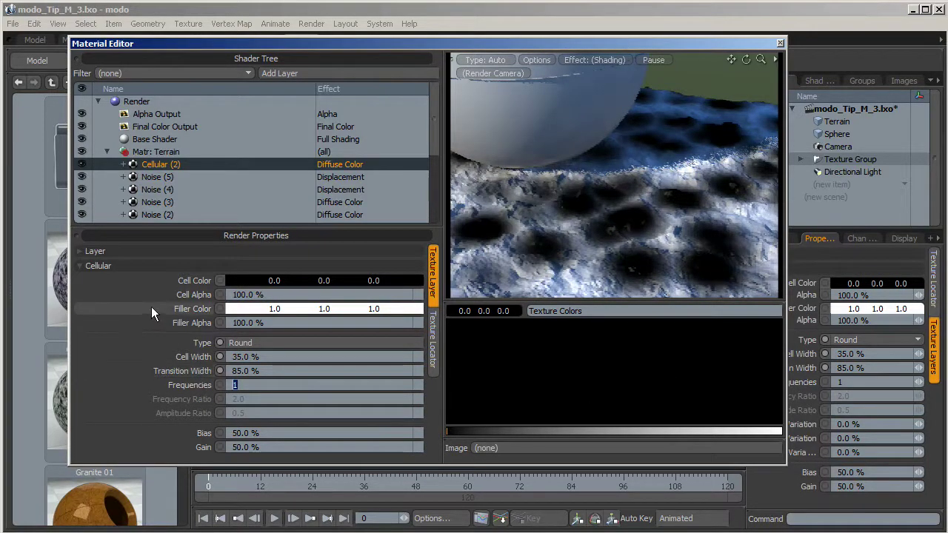
{"action": "type", "text": "70"}
{"action": "key", "text": "Return"}
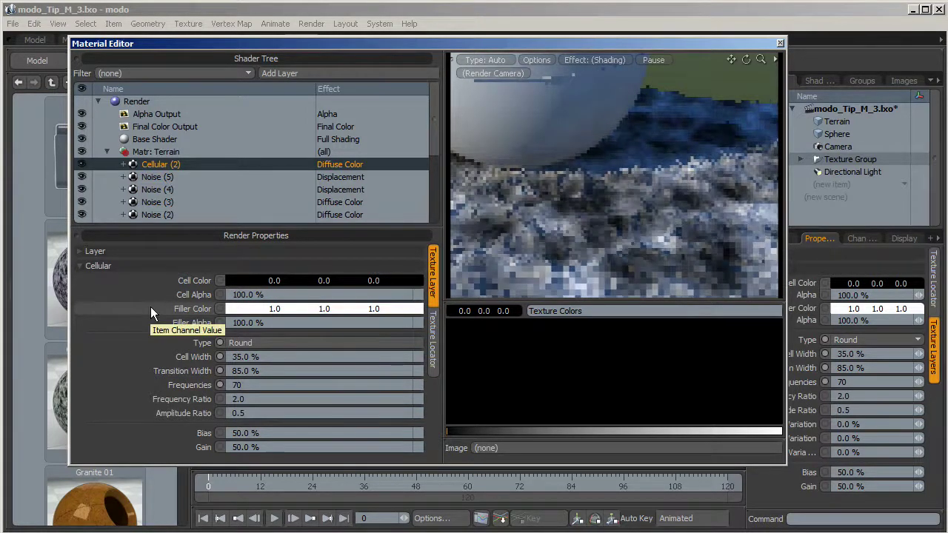
{"action": "left_click", "coordinate": [254, 400]}
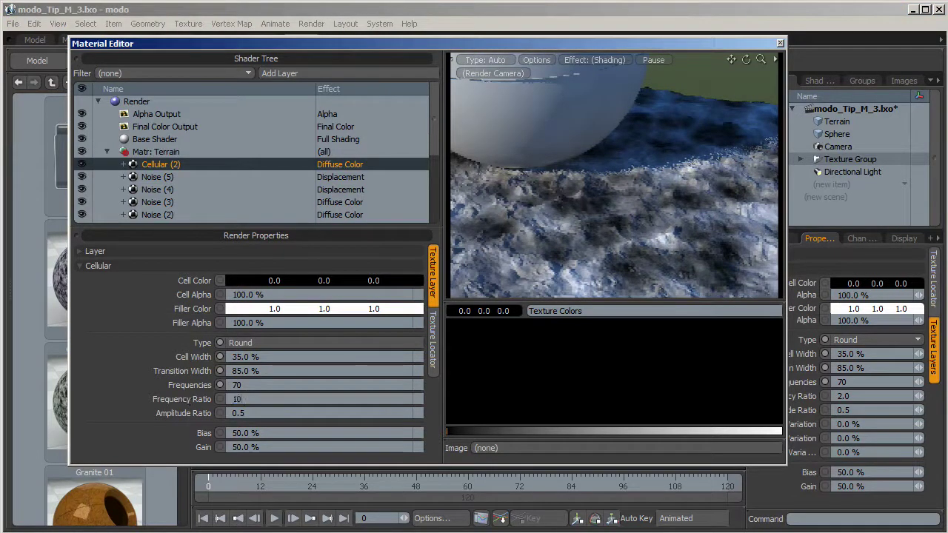
{"action": "type", "text": "10"}
{"action": "key", "text": "Return"}
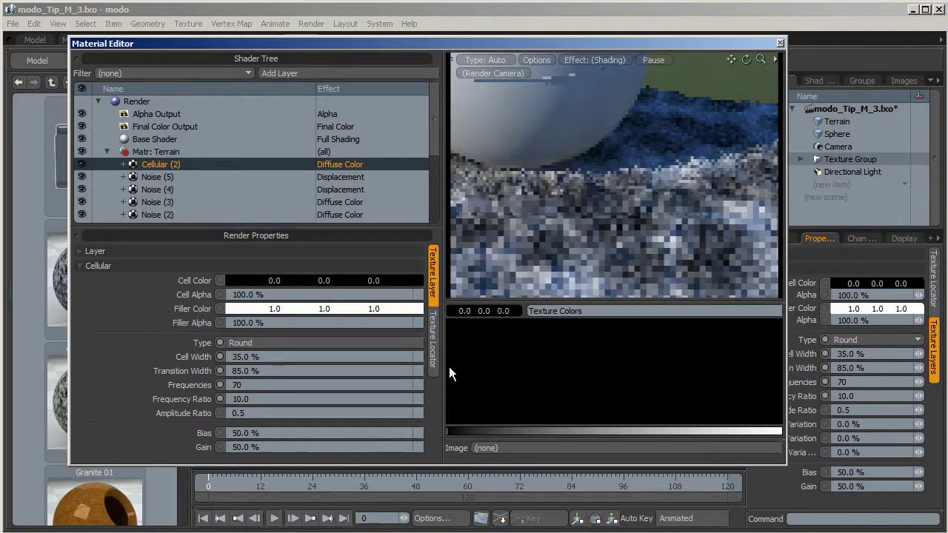
Set the second Cellular texture's Amplitude Ratio to 0.6 and its Bias to 80%
{"action": "left_click", "coordinate": [255, 414]}
{"action": "type", "text": "0."}
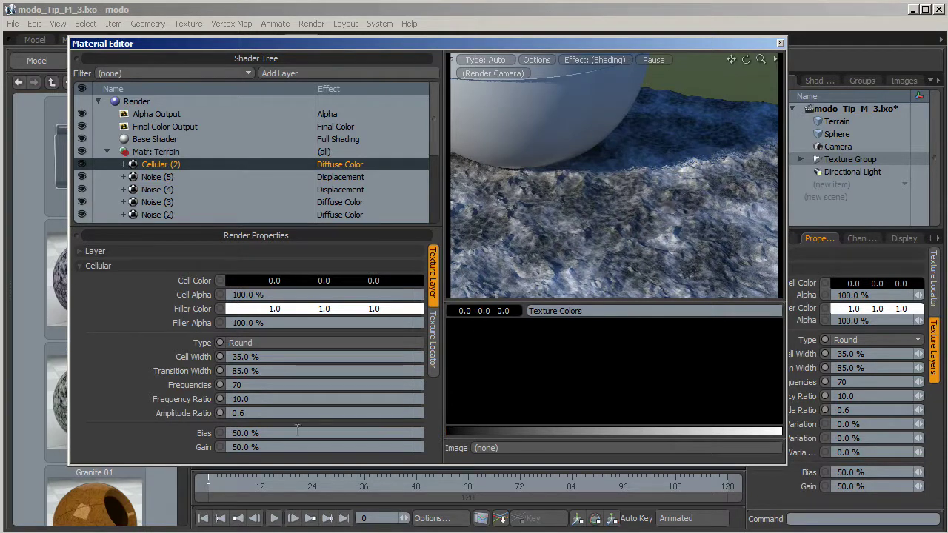
{"action": "left_click", "coordinate": [272, 434]}
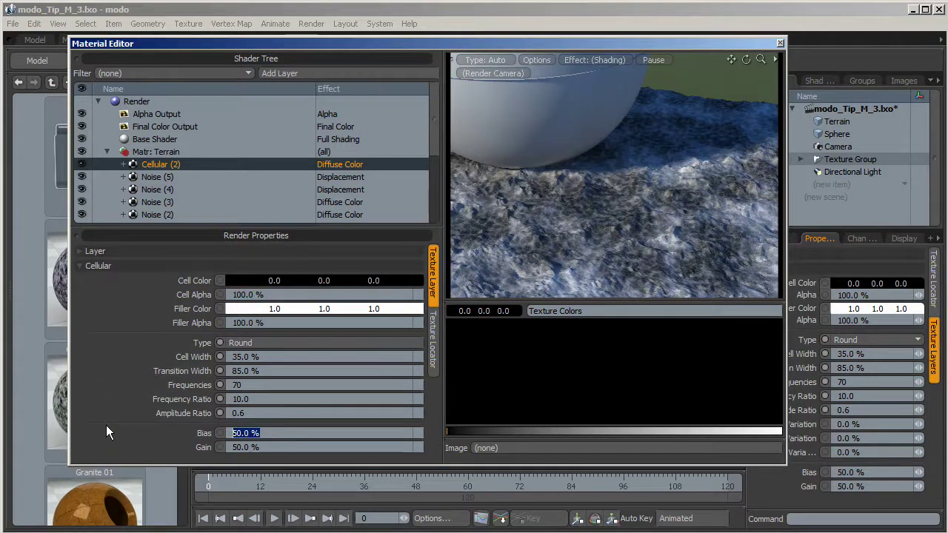
{"action": "type", "text": "80"}
{"action": "key", "text": "Return"}
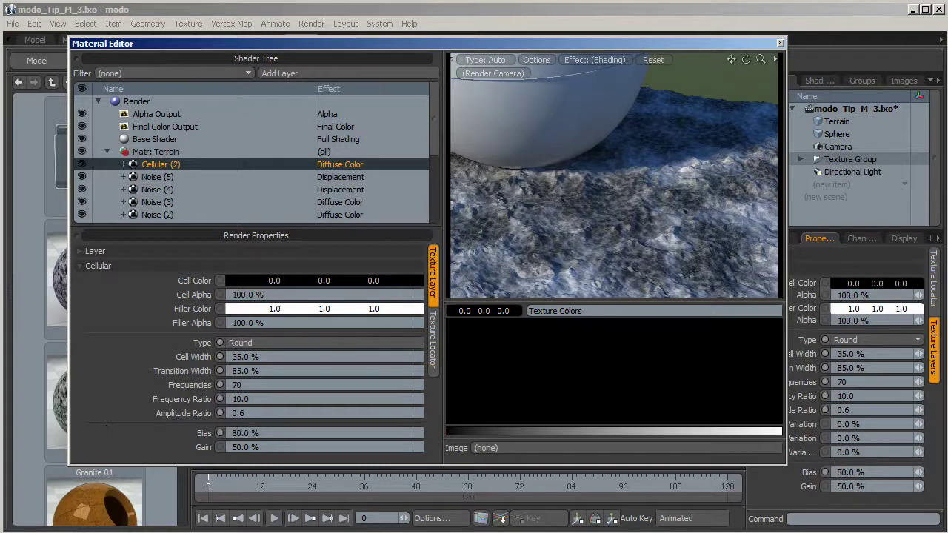
{"action": "left_click", "coordinate": [271, 447]}
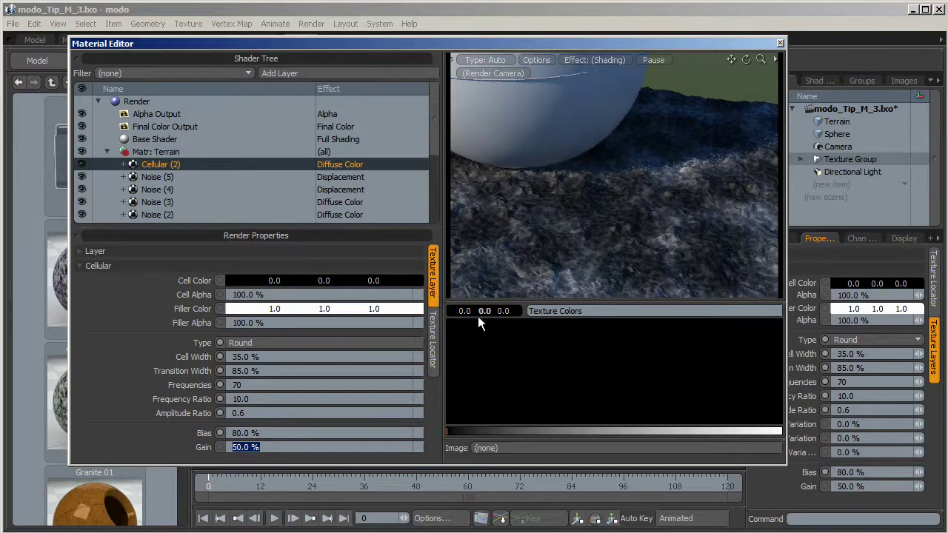
Set the second Cellular texture locator's Size X and Size Z to 35 cm
{"action": "left_click", "coordinate": [434, 337]}
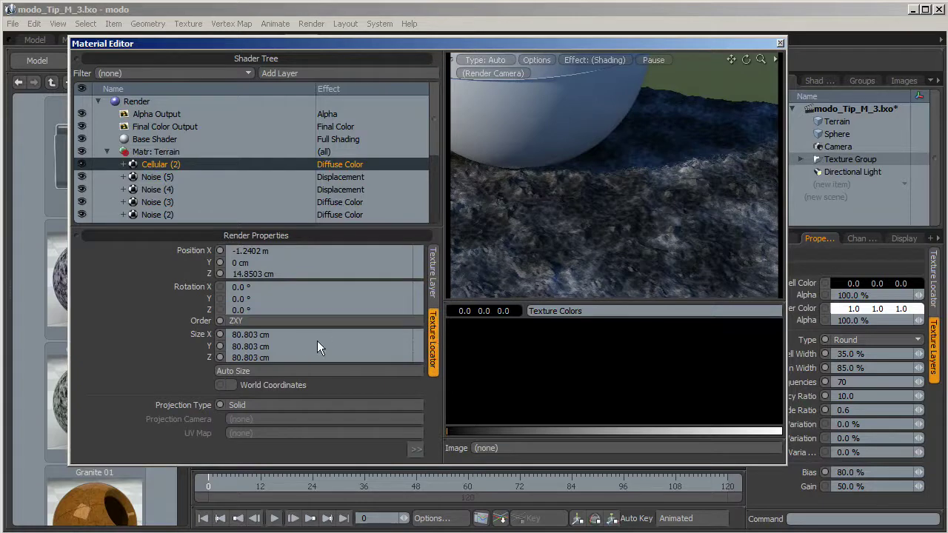
{"action": "left_click", "coordinate": [276, 334]}
{"action": "type", "text": "35"}
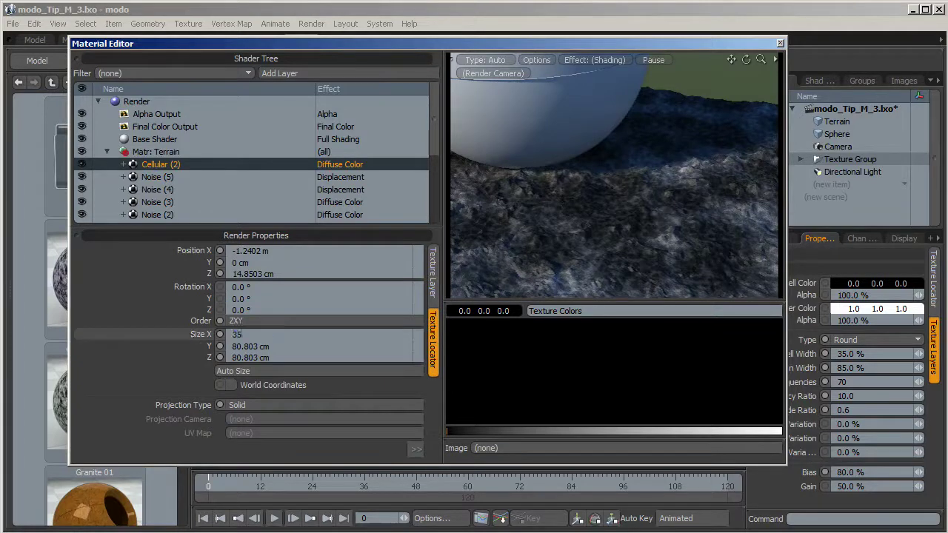
{"action": "key", "text": "Return"}
{"action": "left_click", "coordinate": [180, 354]}
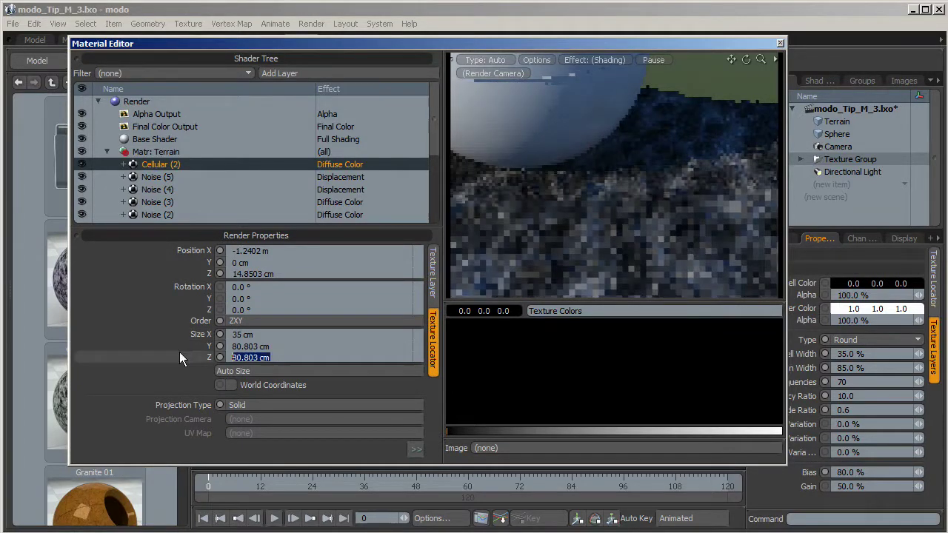
{"action": "type", "text": "35"}
{"action": "key", "text": "Return"}
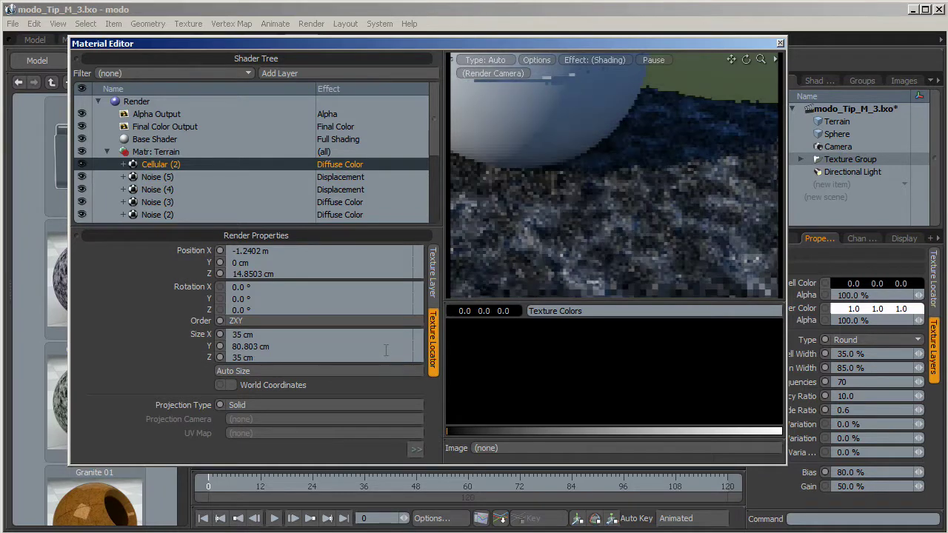
Change the second Cellular texture's effect to Bump and close the Material Editor
{"action": "left_click", "coordinate": [337, 166]}
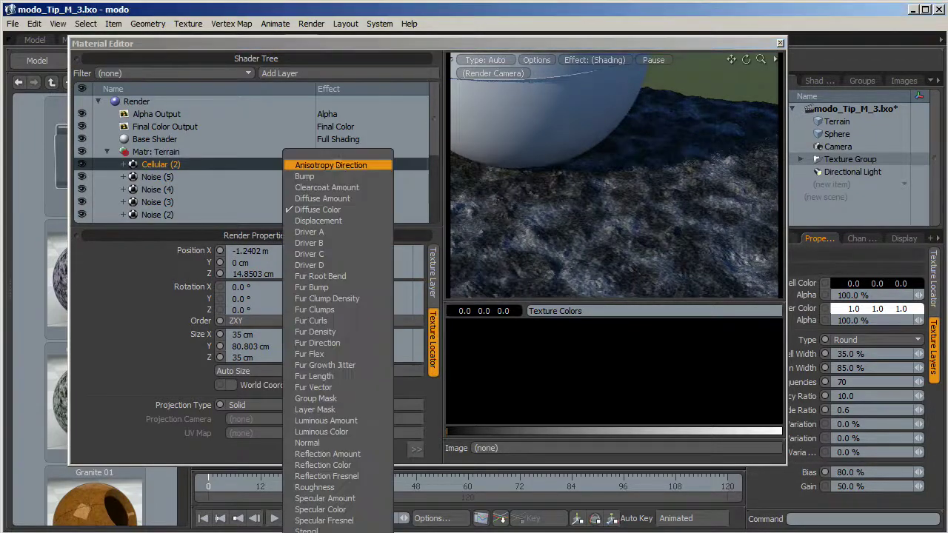
{"action": "left_click", "coordinate": [324, 178]}
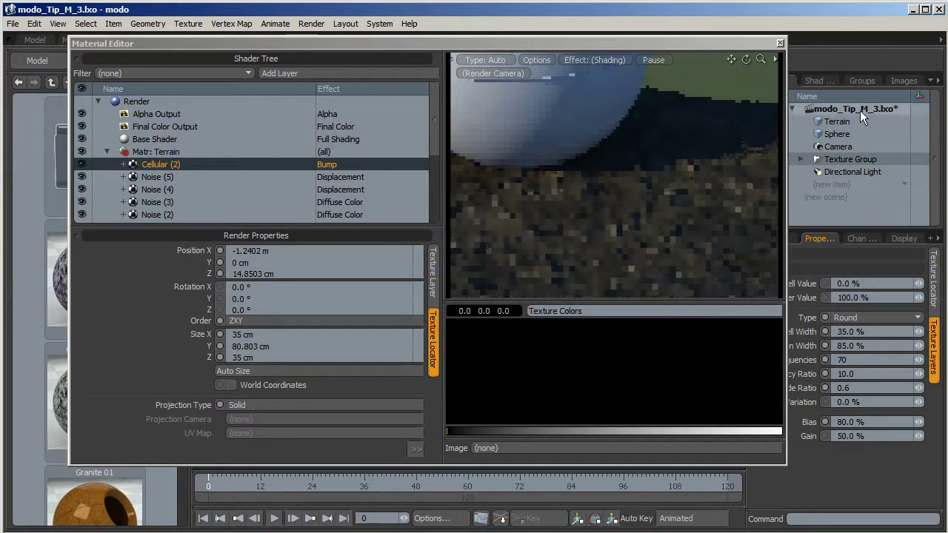
{"action": "left_click", "coordinate": [780, 43]}
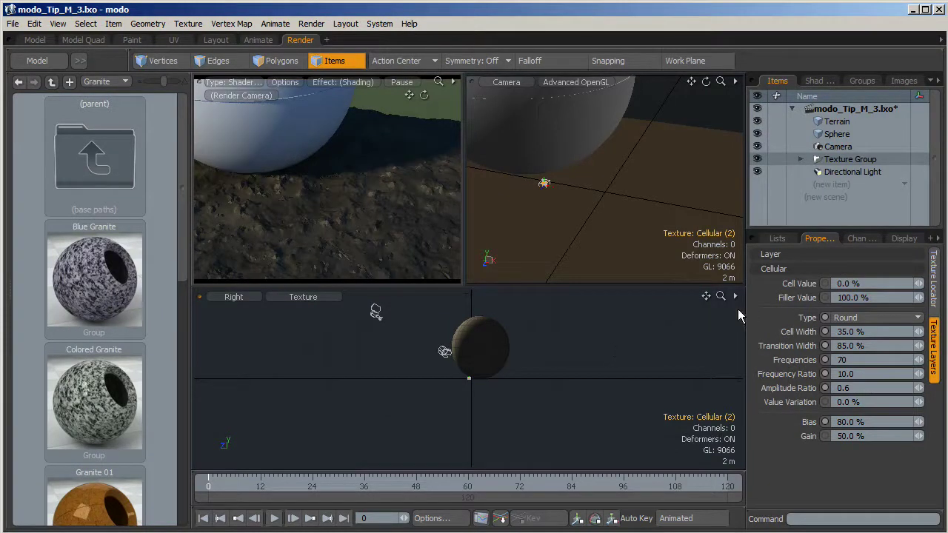
Set the Environment Material's Environment Type to Physically-based Daylight
{"action": "left_click", "coordinate": [818, 81]}
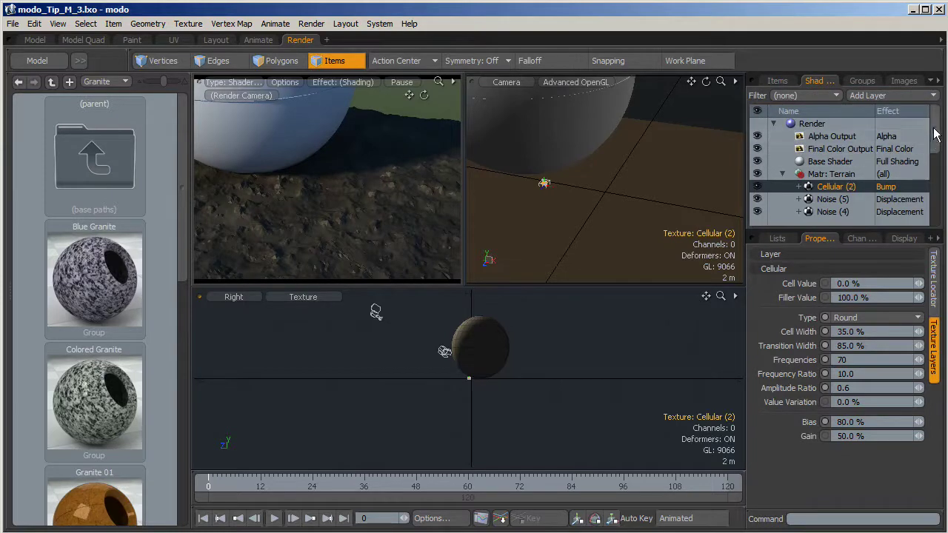
{"action": "left_click_drag", "start_coordinate": [935, 132], "coordinate": [936, 194]}
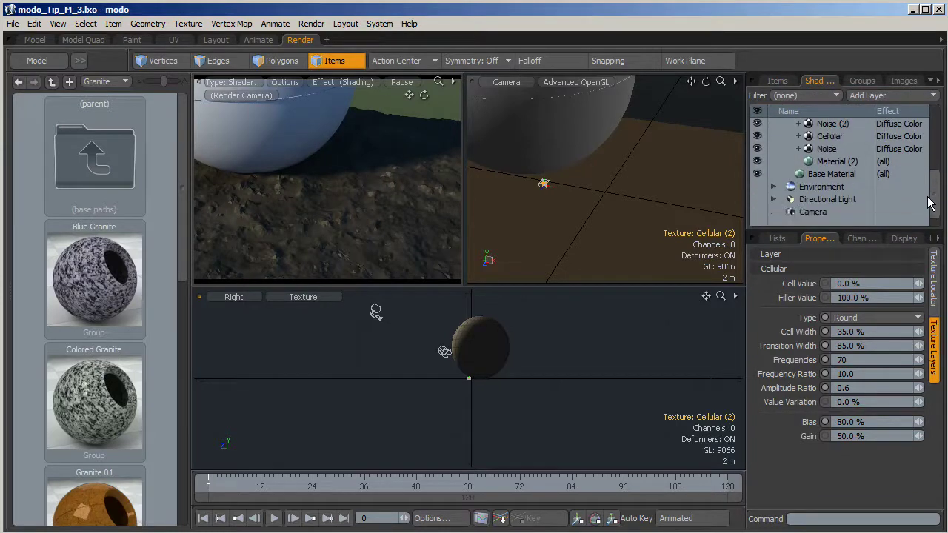
{"action": "left_click", "coordinate": [775, 187]}
{"action": "left_click", "coordinate": [834, 199]}
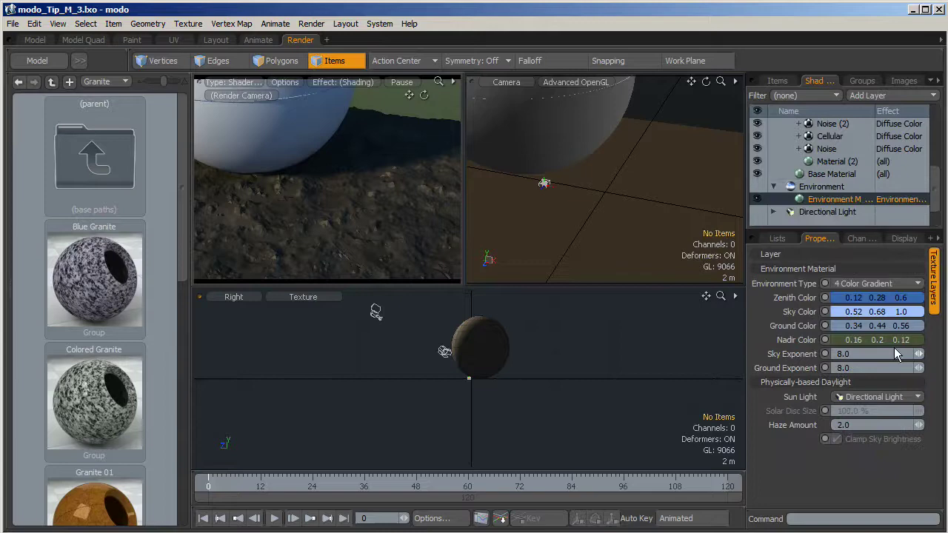
{"action": "left_click", "coordinate": [919, 288]}
{"action": "left_click", "coordinate": [912, 312]}
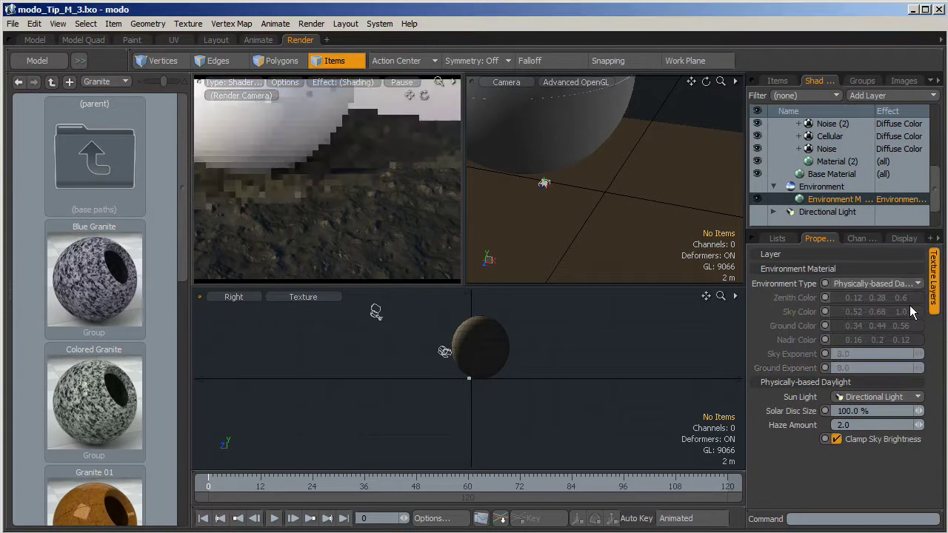
Enable Physical Sun on the Directional Light
{"action": "left_click", "coordinate": [806, 213]}
{"action": "left_click", "coordinate": [763, 298]}
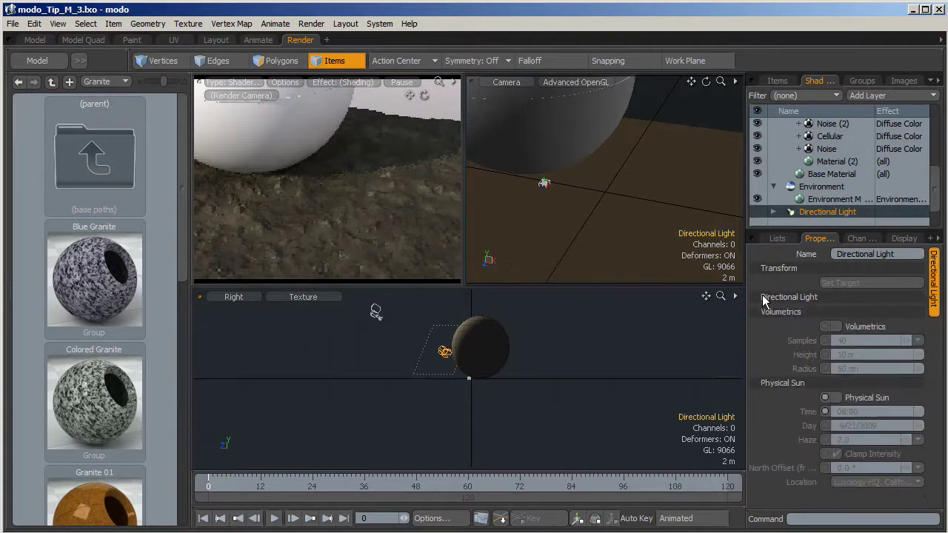
{"action": "left_click", "coordinate": [836, 398]}
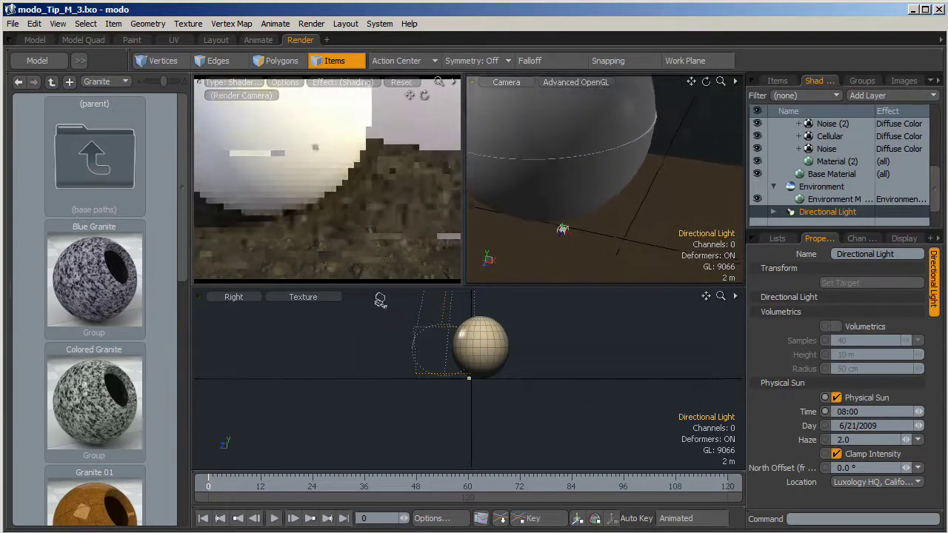
Reposition the camera to frame the underside of the sphere with the terrain in front of it, and save the scene
{"action": "mouse_move", "coordinate": [376, 298]}
{"action": "left_mouse_down"}
{"action": "mouse_move", "coordinate": [360, 314]}
{"action": "mouse_move", "coordinate": [367, 308]}
{"action": "left_mouse_up"}
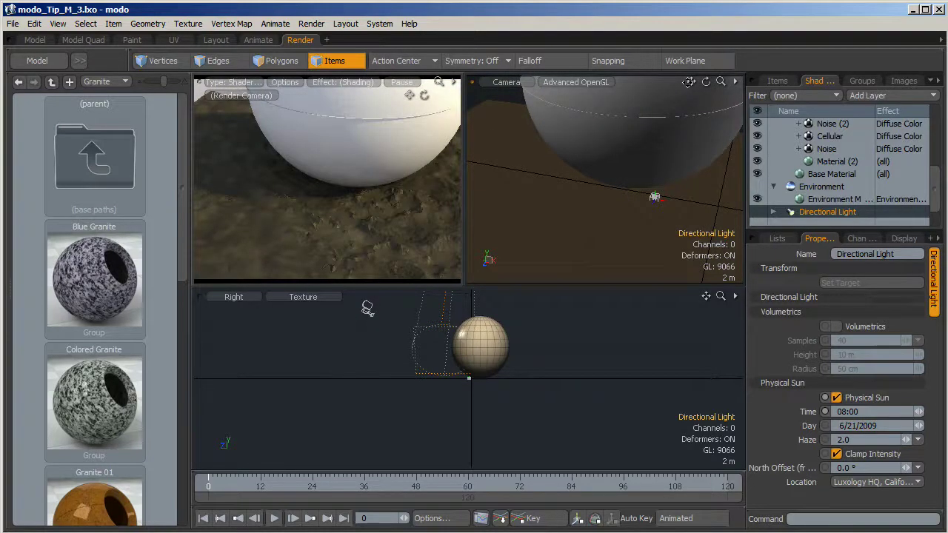
{"action": "left_click_drag", "start_coordinate": [368, 308], "coordinate": [368, 311]}
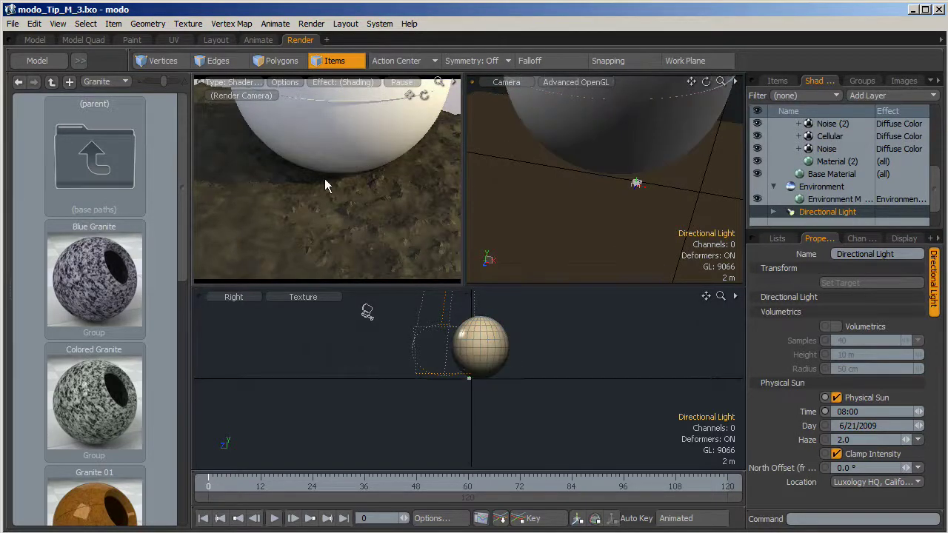
{"action": "left_click", "coordinate": [12, 23]}
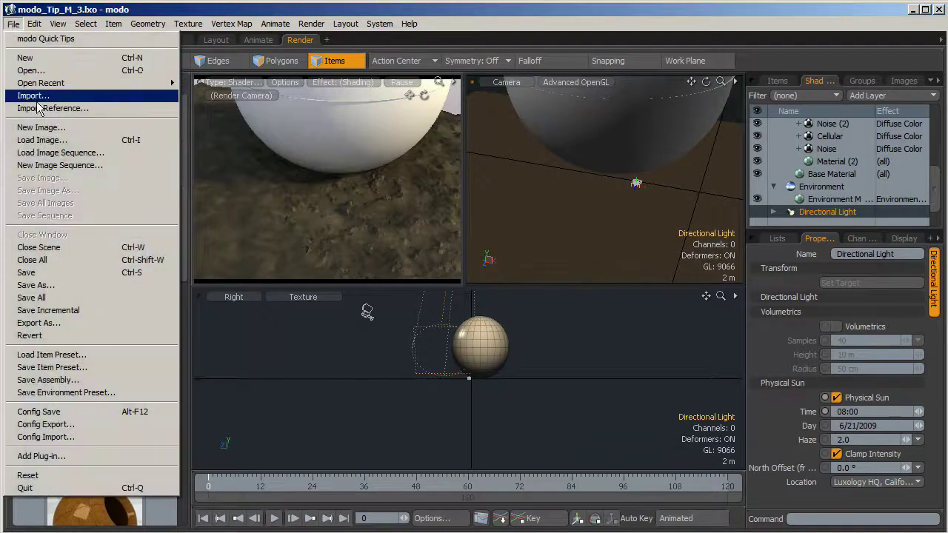
{"action": "left_click", "coordinate": [50, 272]}
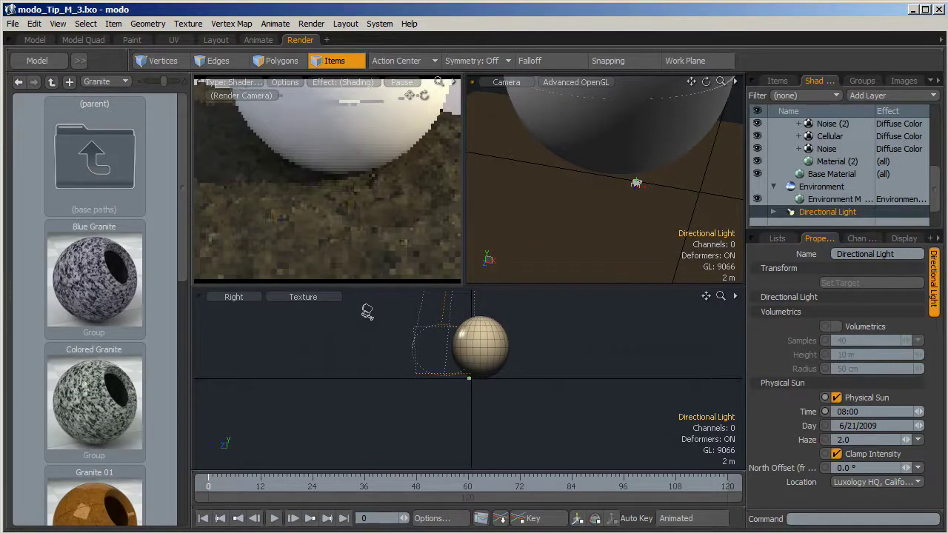
Set the render antialiasing to 32 Samples/Pixel and render the current frame
{"action": "left_click_drag", "start_coordinate": [936, 189], "coordinate": [923, 108]}
{"action": "left_click", "coordinate": [812, 123]}
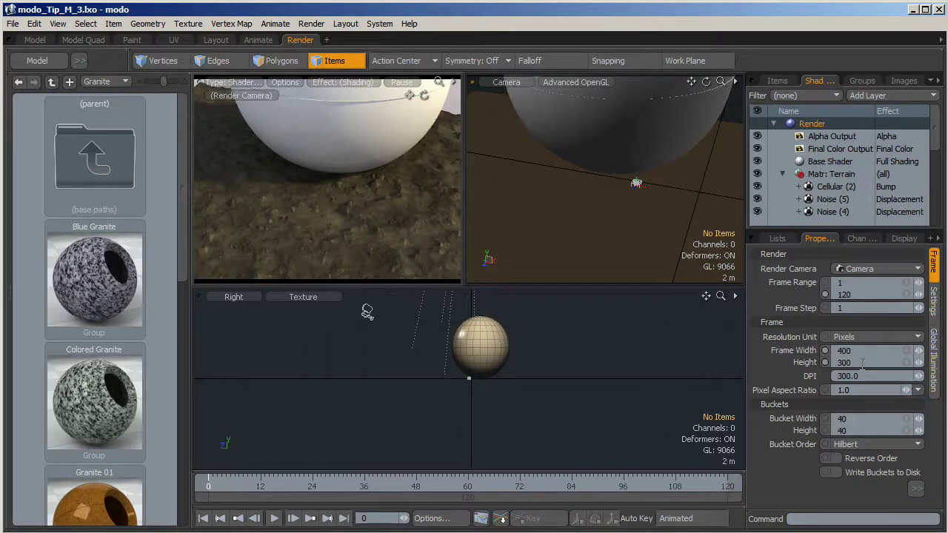
{"action": "left_click", "coordinate": [935, 300]}
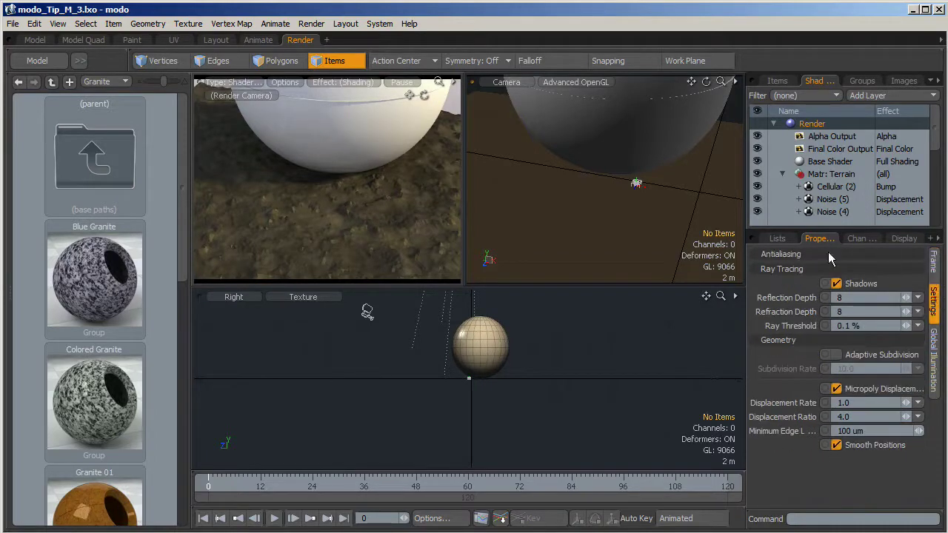
{"action": "left_click", "coordinate": [781, 254]}
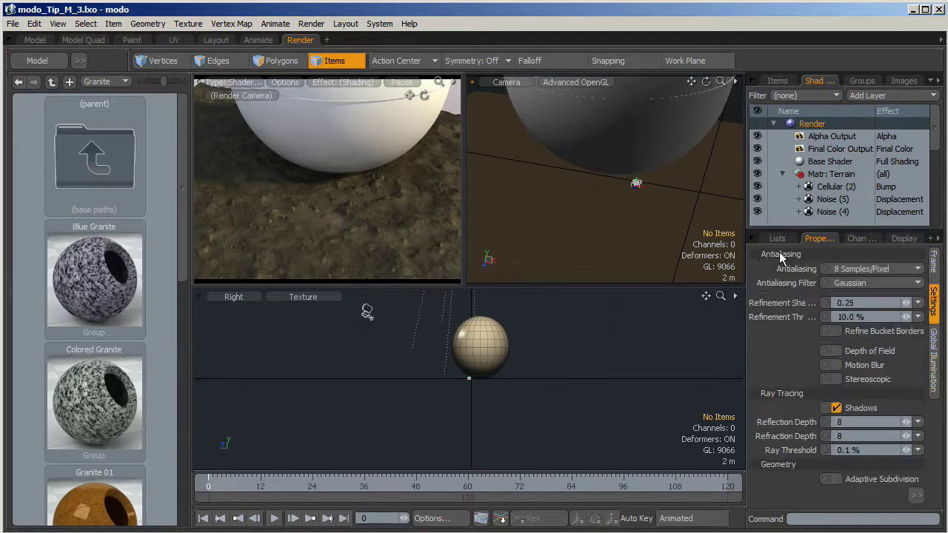
{"action": "left_click", "coordinate": [918, 269]}
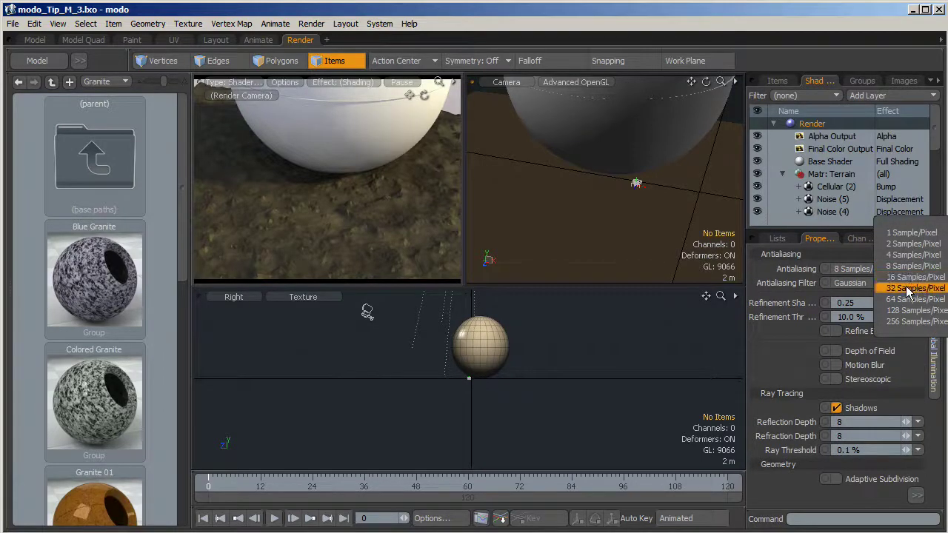
{"action": "left_click", "coordinate": [917, 288]}
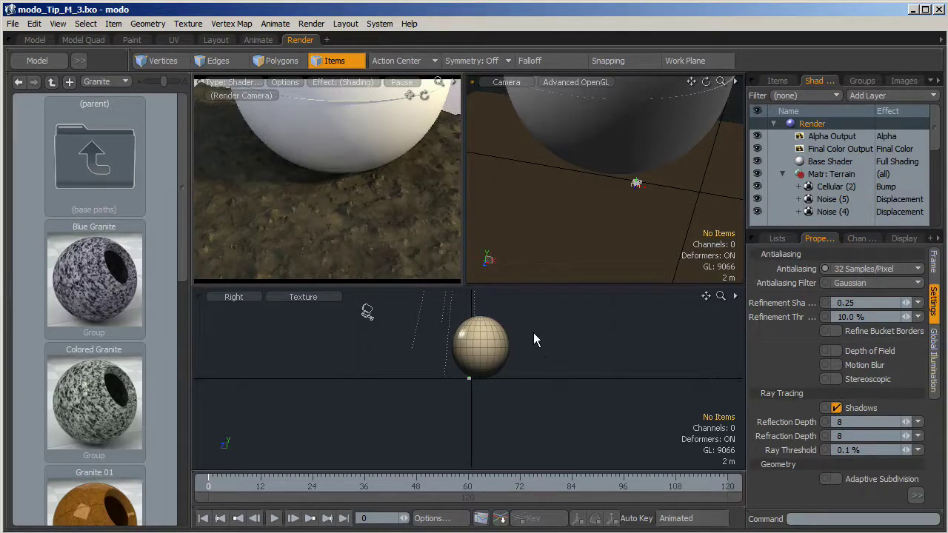
{"action": "left_click", "coordinate": [304, 24]}
{"action": "left_click", "coordinate": [314, 36]}
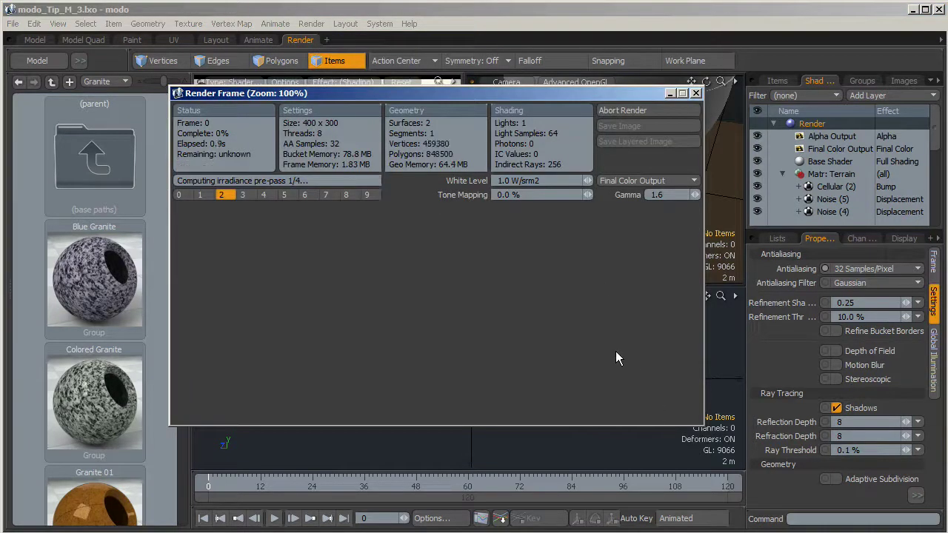